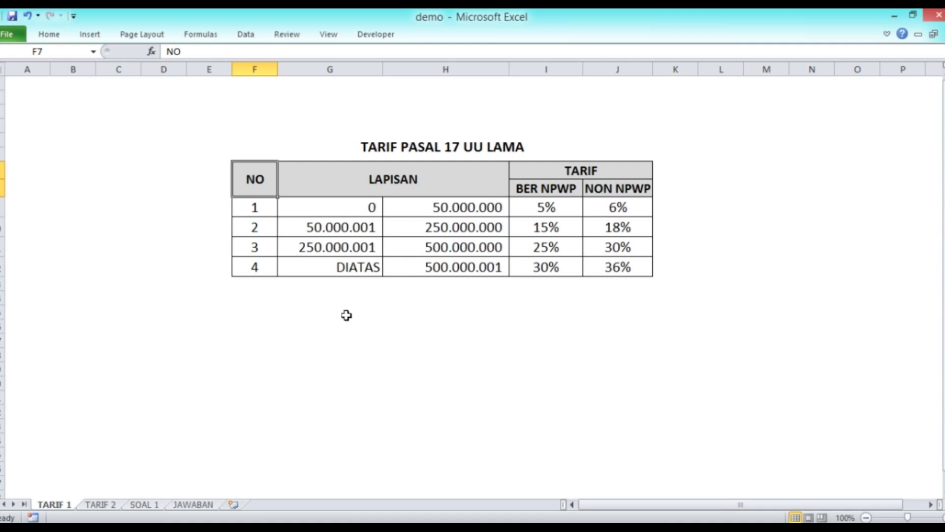
Review the TARIF 2 rate table and the commercial and fiscal premium total formulas on the SOAL 1 sheet
click(101, 505)
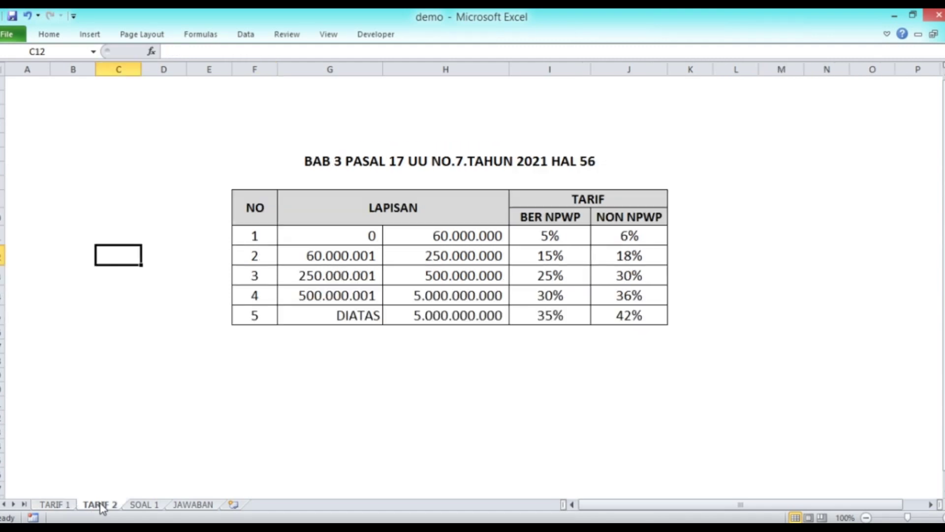
click(253, 211)
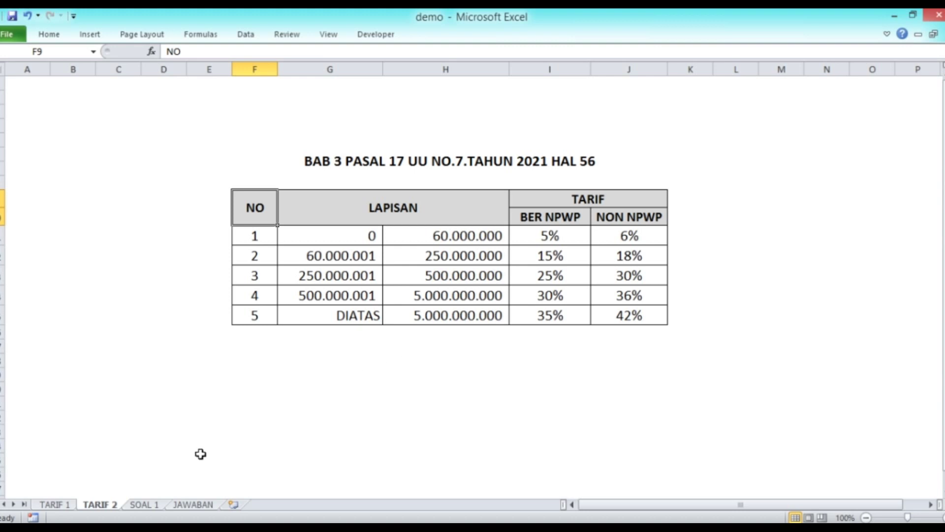
click(148, 505)
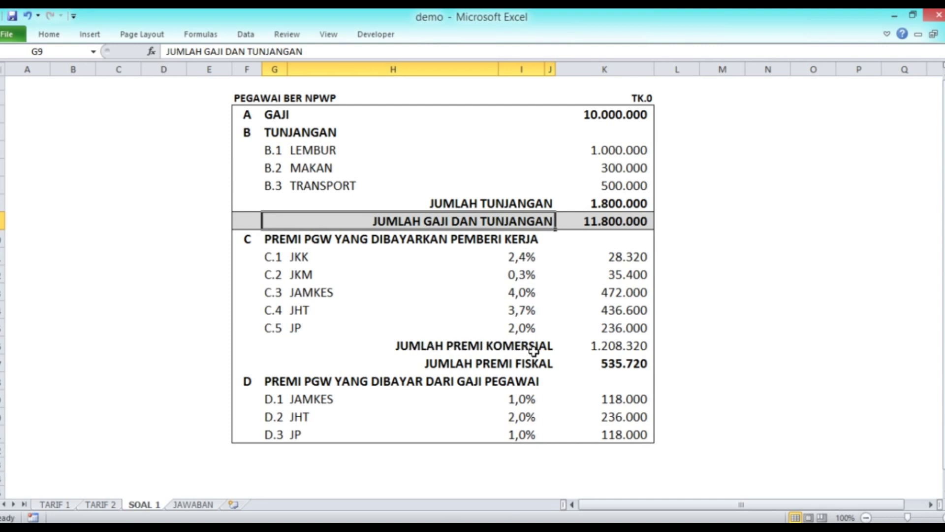
click(601, 345)
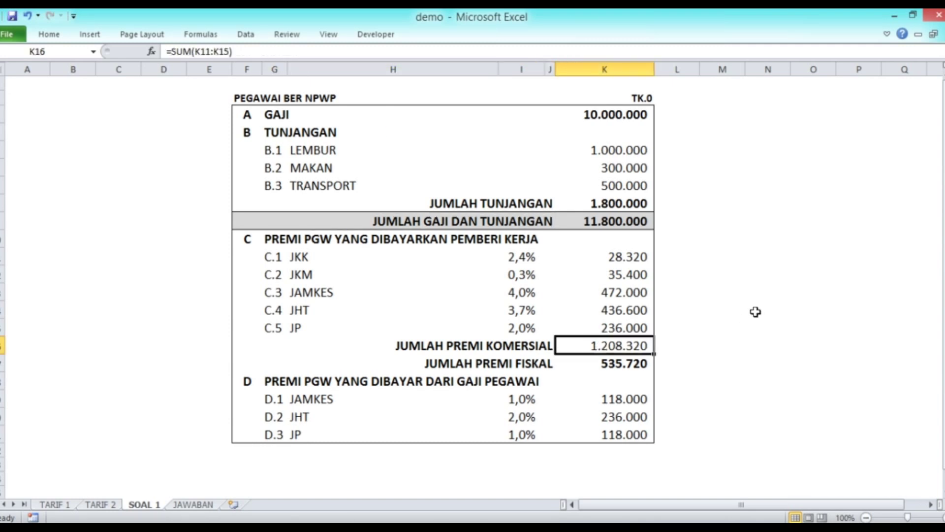
key(Down)
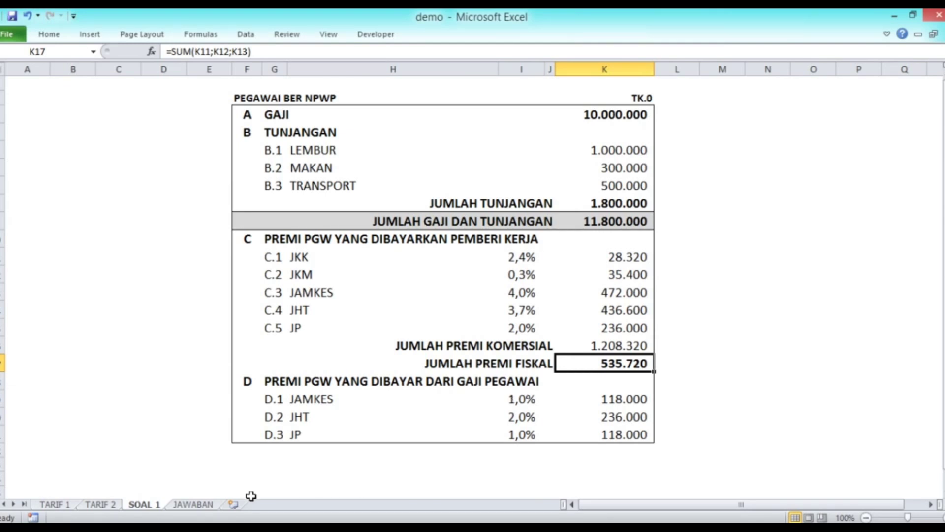
Delete the rows of section D, the premiums paid from the employee's salary, on the JAWABAN sheet
click(206, 507)
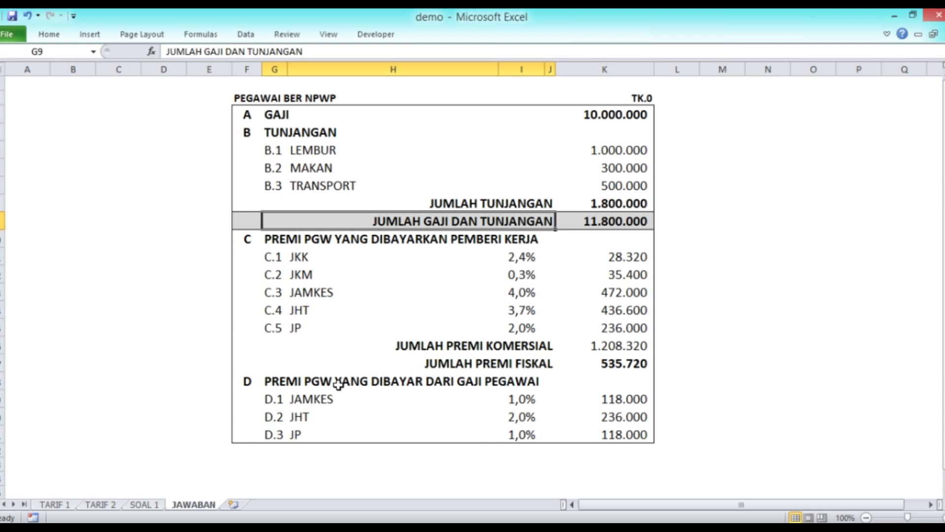
drag(3, 381, 2, 434)
right_click(74, 417)
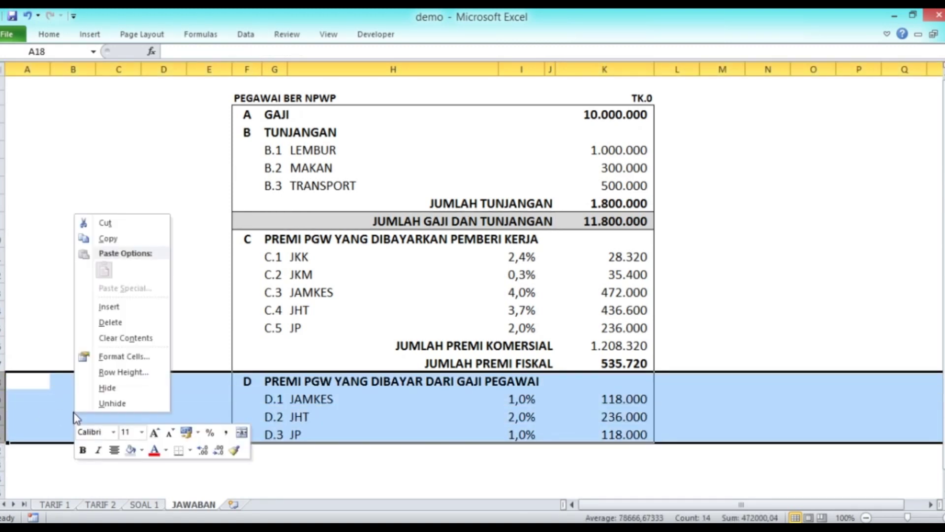
click(129, 322)
click(723, 354)
Enter the section letter D in cell F18, directly below the JUMLAH PREMI FISKAL row
click(252, 394)
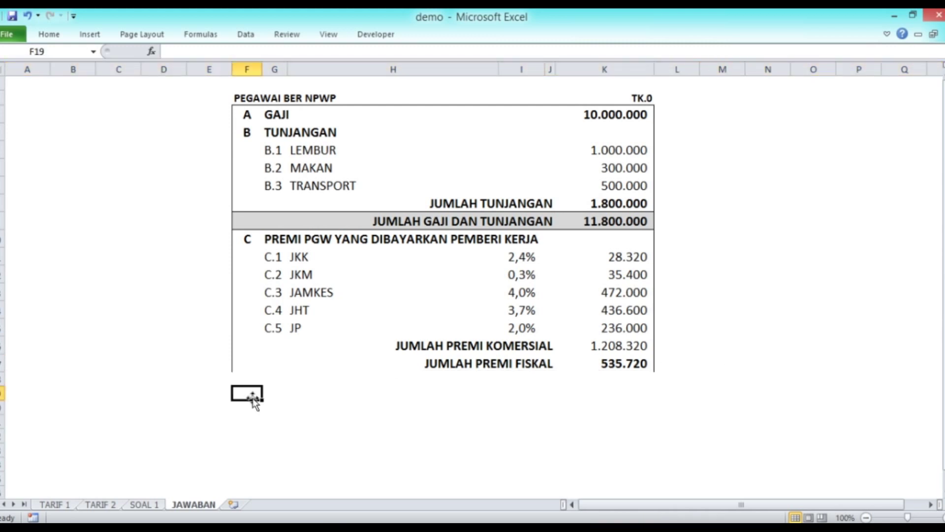
key(Up)
key(Right)
key(Right)
key(Right)
key(Left)
key(Left)
key(Left)
text(D)
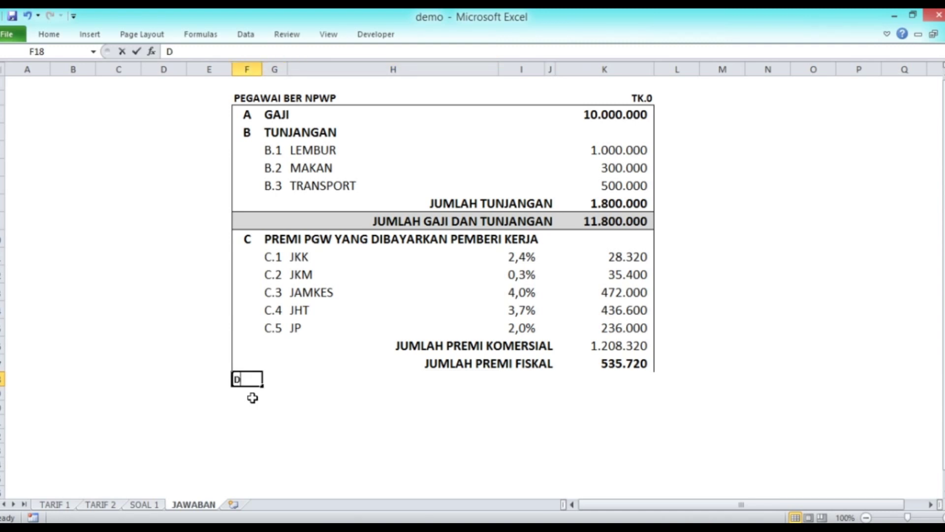
key(ctrl+Return)
Right-align the section letters in column F while keeping the PEGAWAI BER NPWP title in F2 without right alignment
click(243, 64)
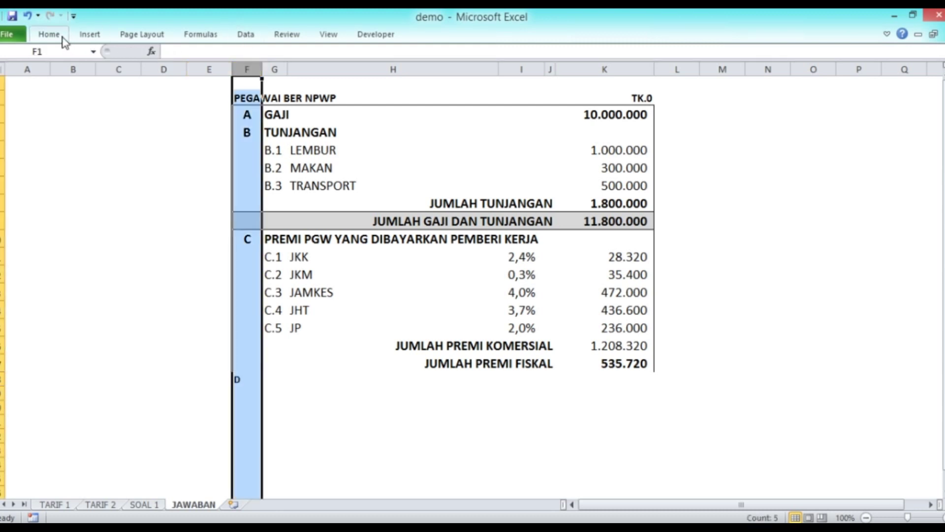
click(63, 37)
click(283, 82)
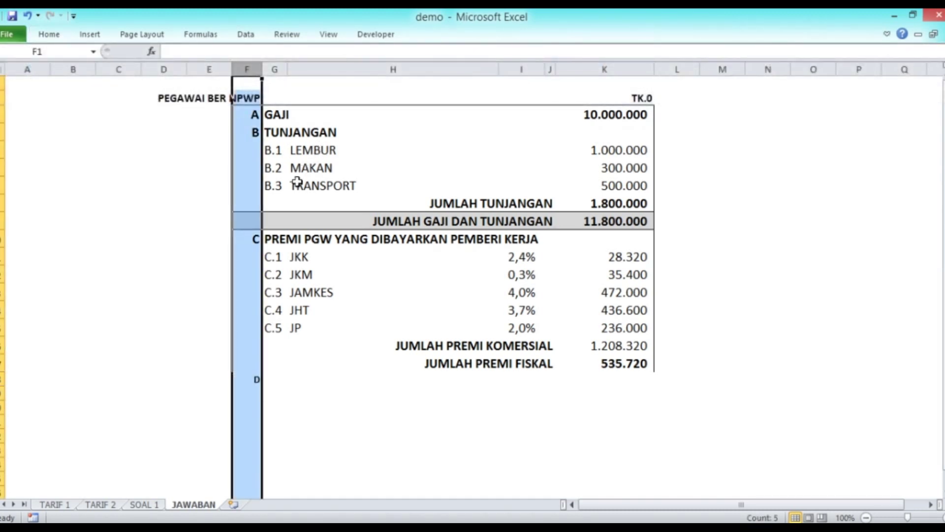
click(246, 97)
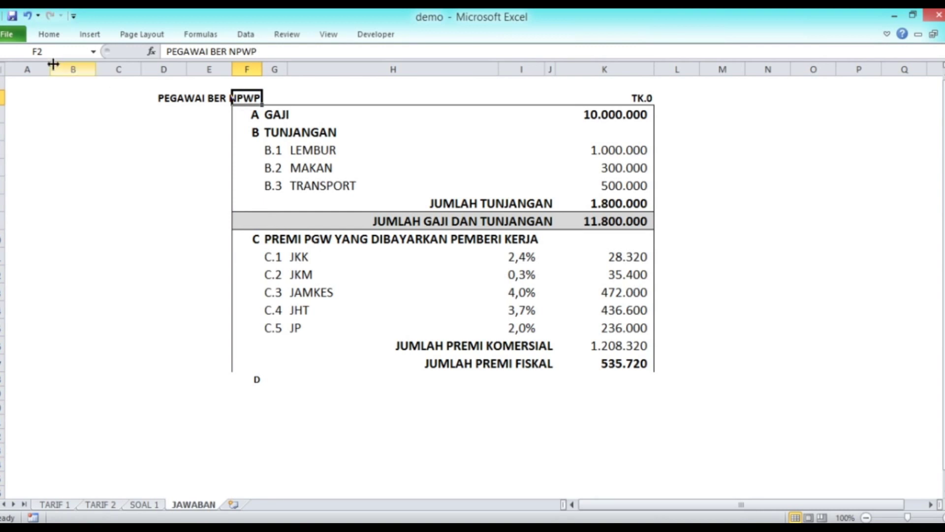
click(49, 34)
click(287, 78)
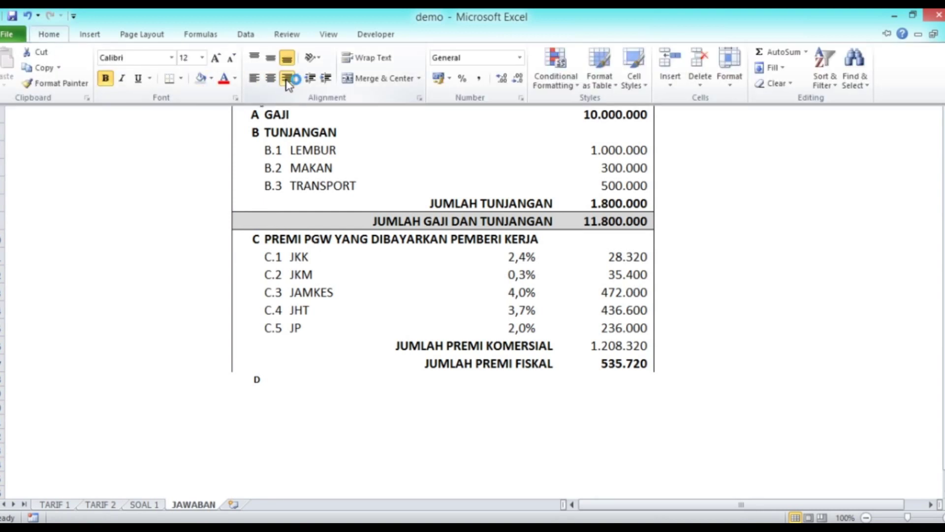
Enter the label BRUTO FISKAL beside the section letter D in cell G18
click(289, 377)
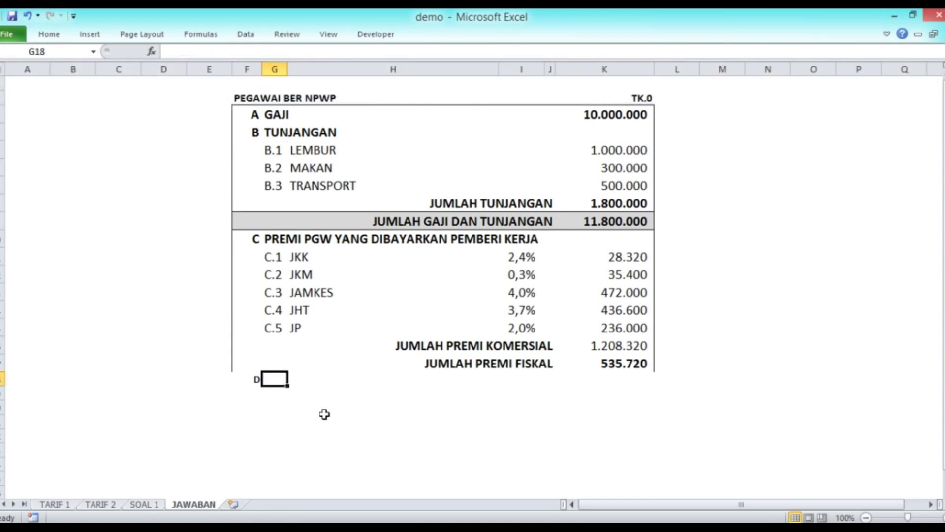
text(BRUTO)
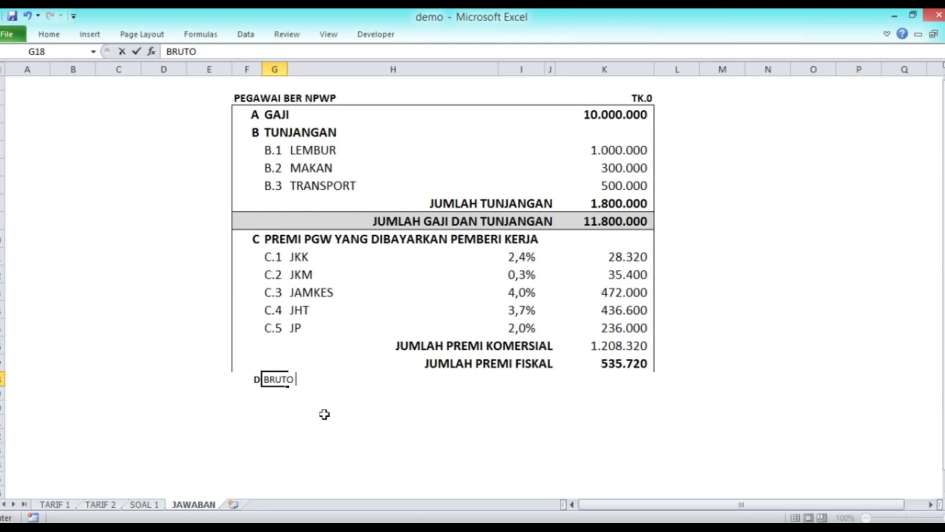
text(ISKAL)
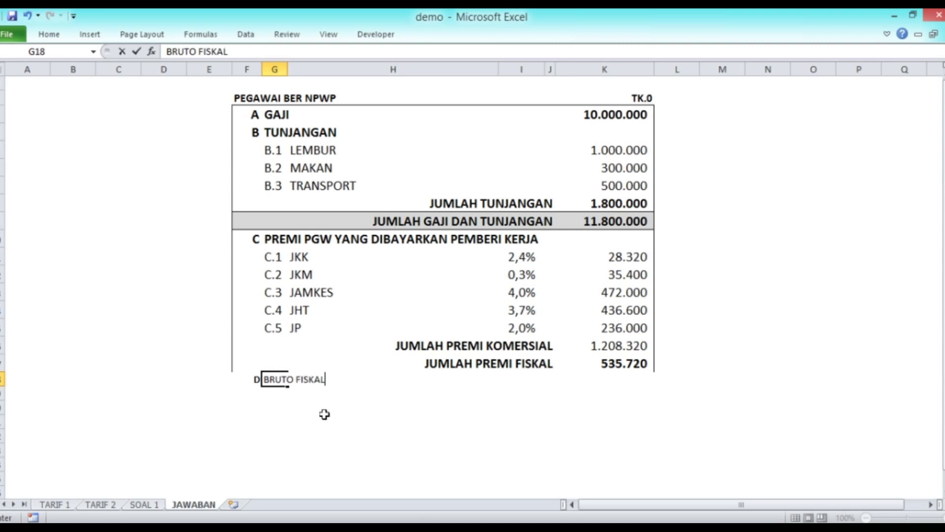
key(ctrl+Return)
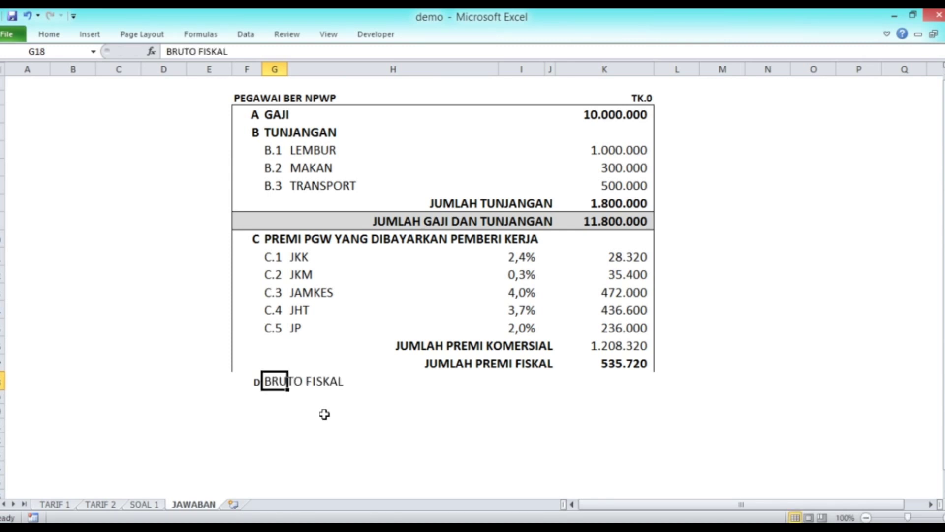
key(Right)
key(Right)
key(Right)
key(Right)
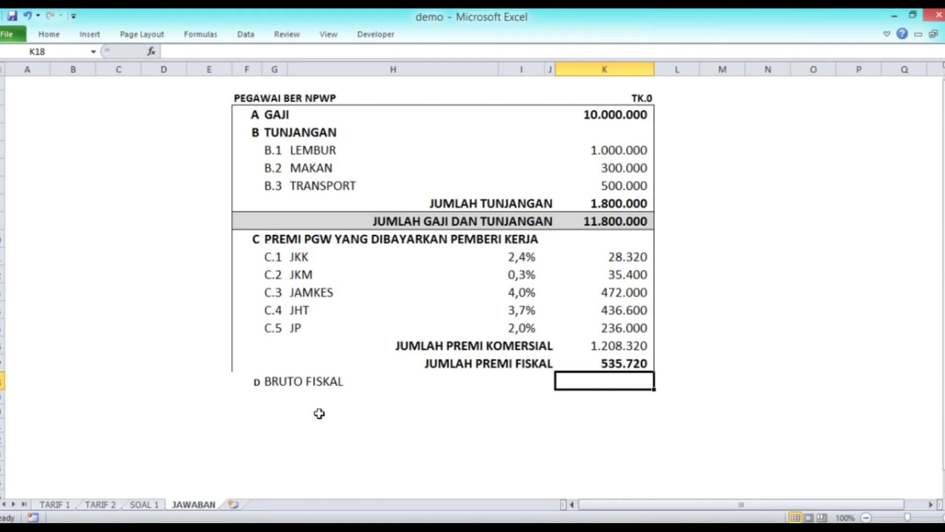
Set the font size of the whole column F to 14, matching the existing section letters
click(253, 383)
click(248, 240)
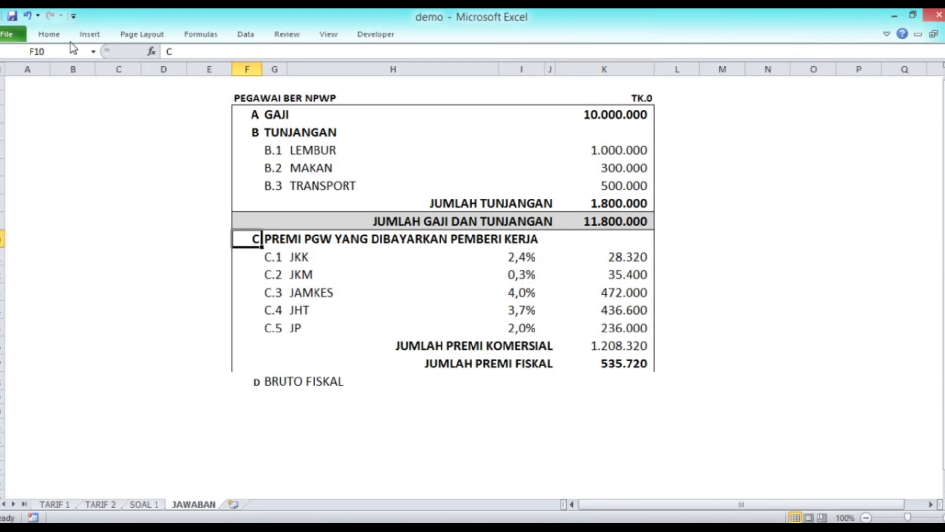
click(42, 32)
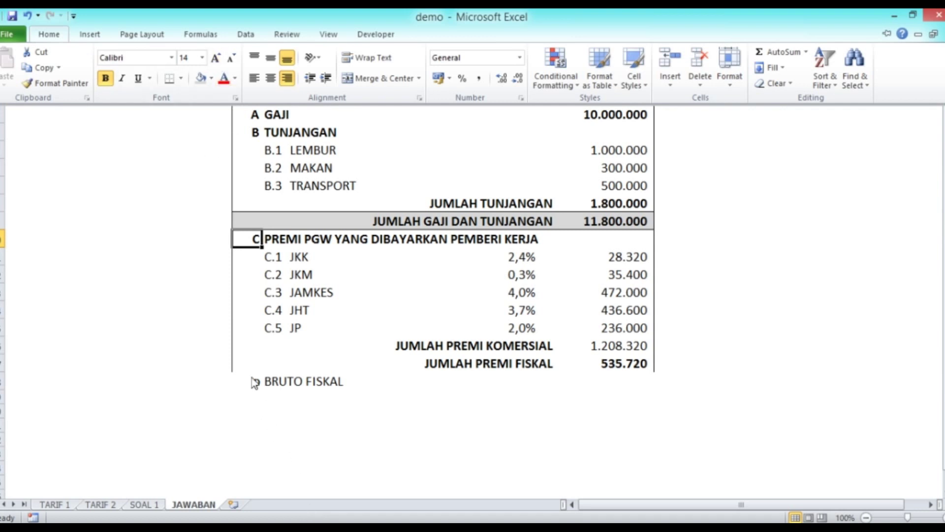
click(245, 180)
click(247, 70)
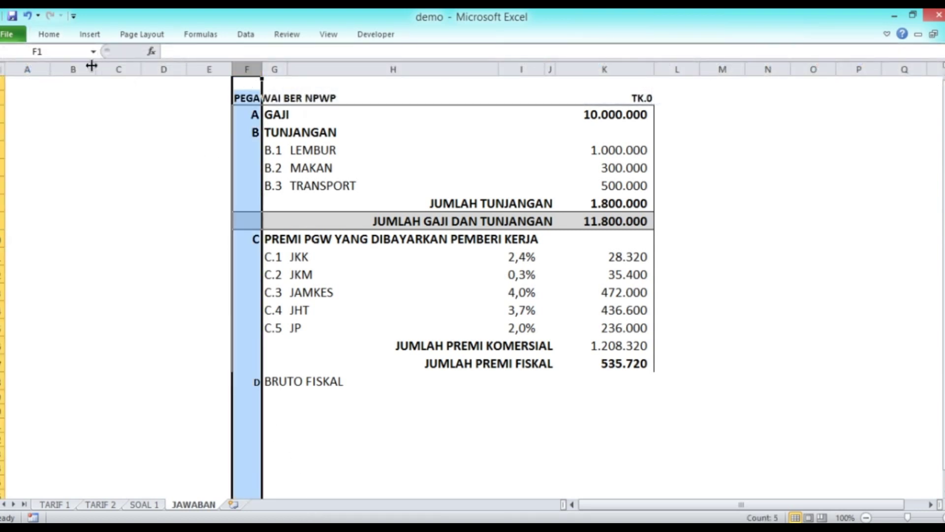
click(41, 34)
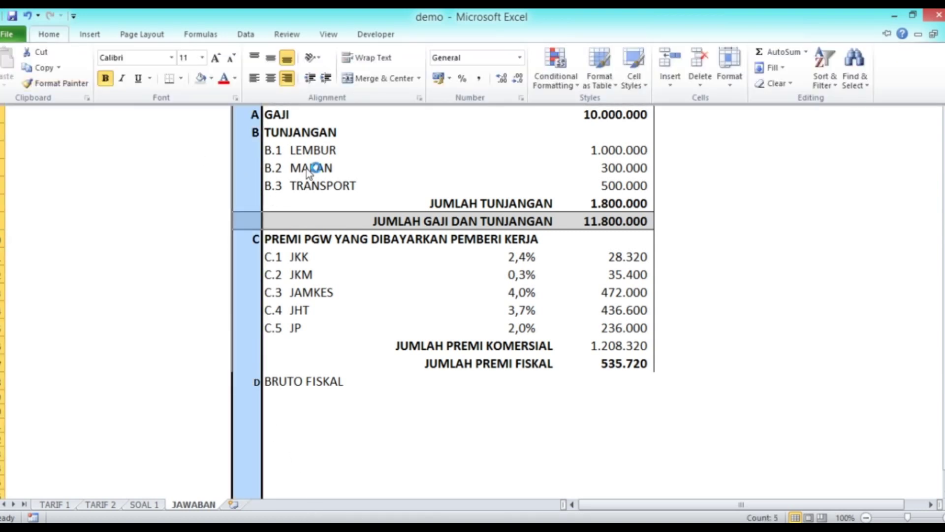
click(202, 58)
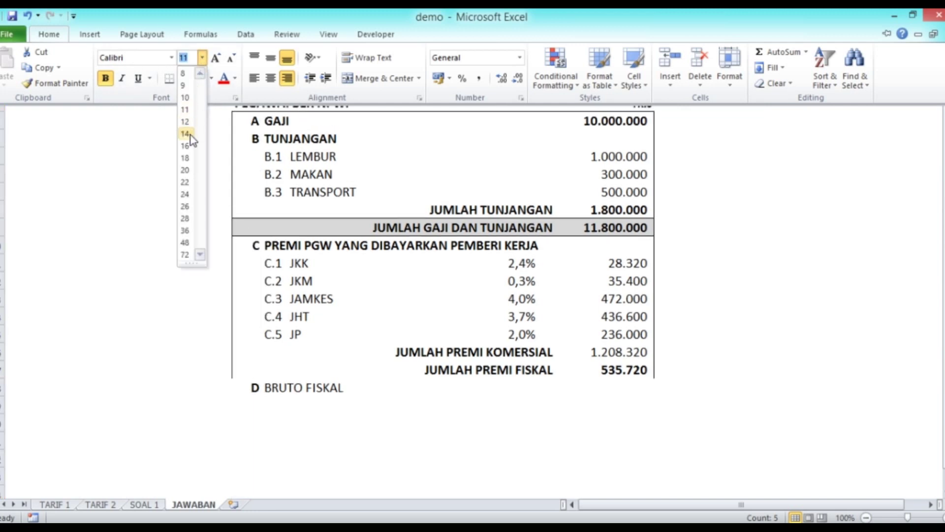
click(185, 134)
click(248, 103)
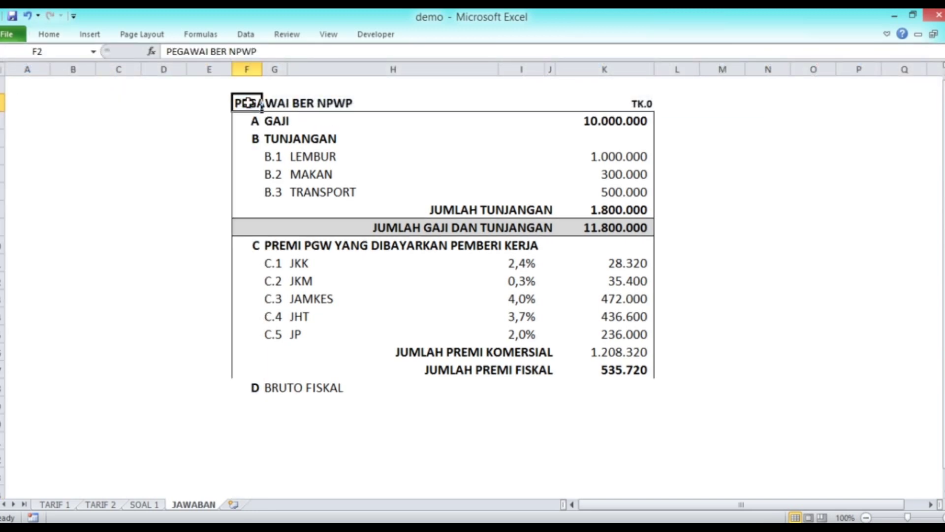
Reduce the height of the empty row above the title and set the TK.0 label in K2 to font size 14
drag(3, 94, 2, 84)
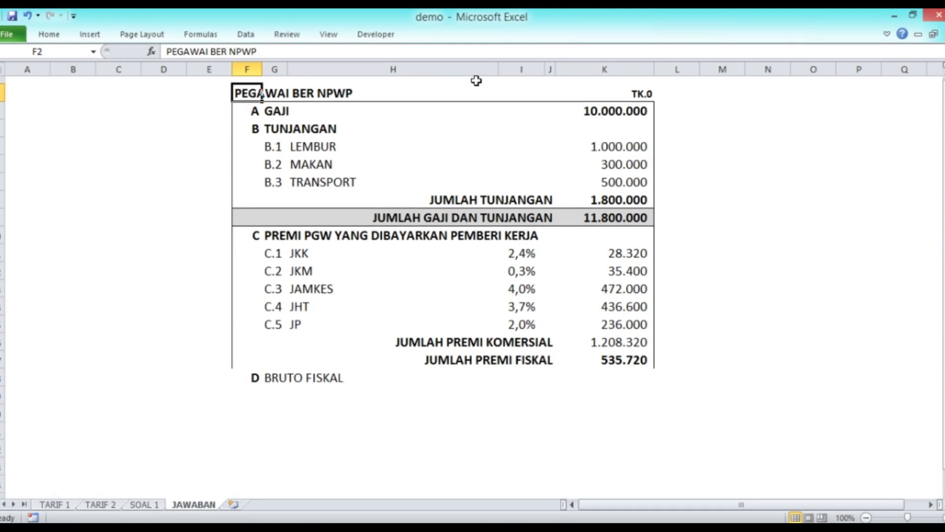
click(635, 93)
click(49, 34)
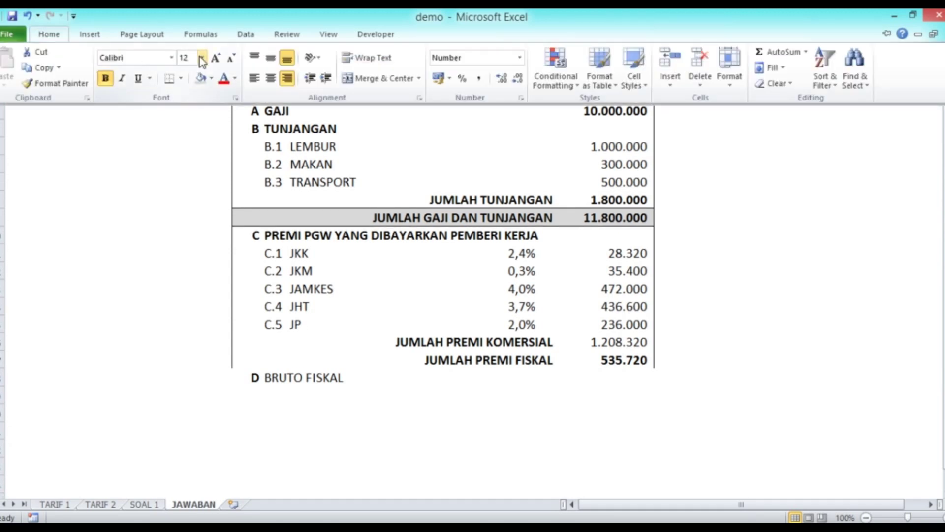
click(201, 57)
click(191, 134)
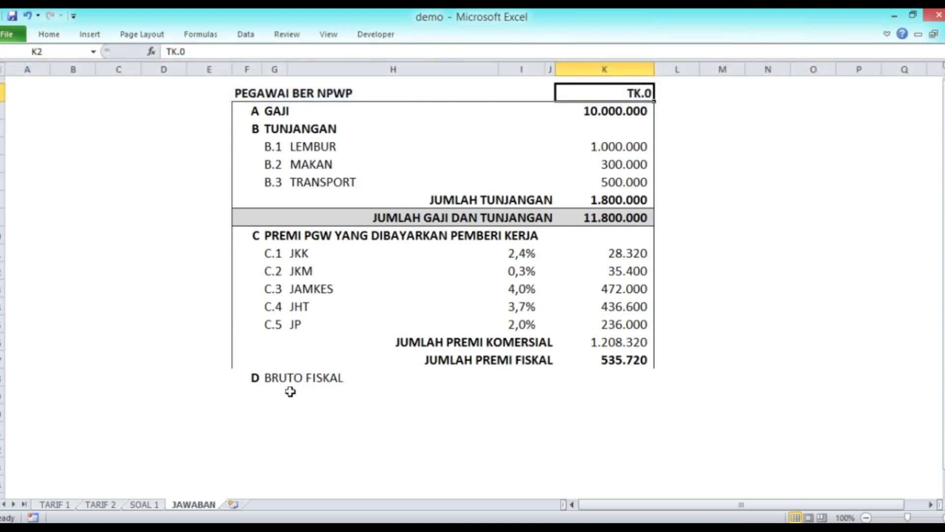
Bold the BRUTO FISKAL label and calculate its amount in K18 with the formula =K9+K17
click(281, 380)
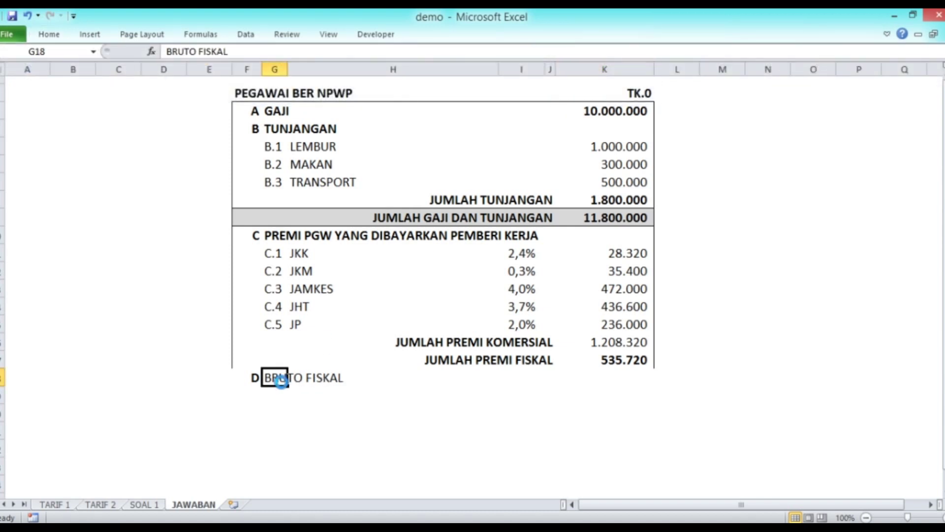
key(ctrl+b)
key(Right)
key(Right)
key(Right)
key(Right)
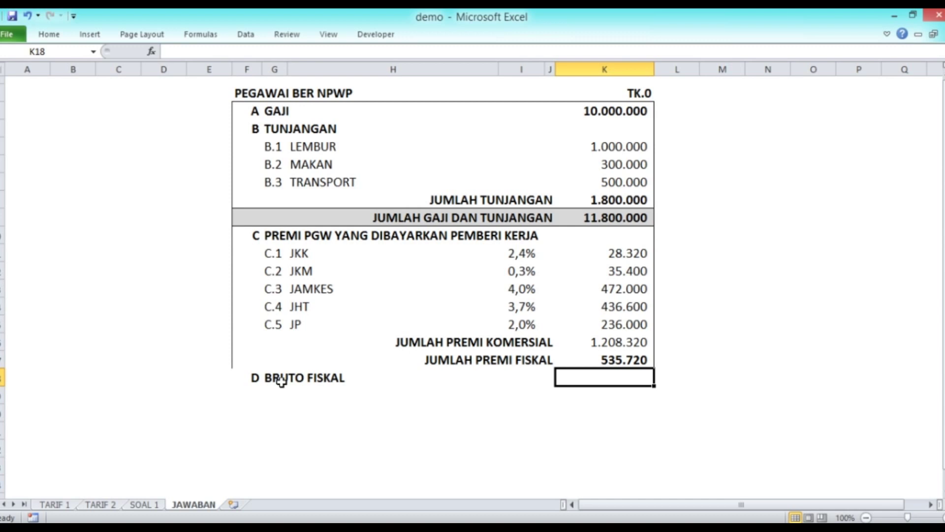
text(=)
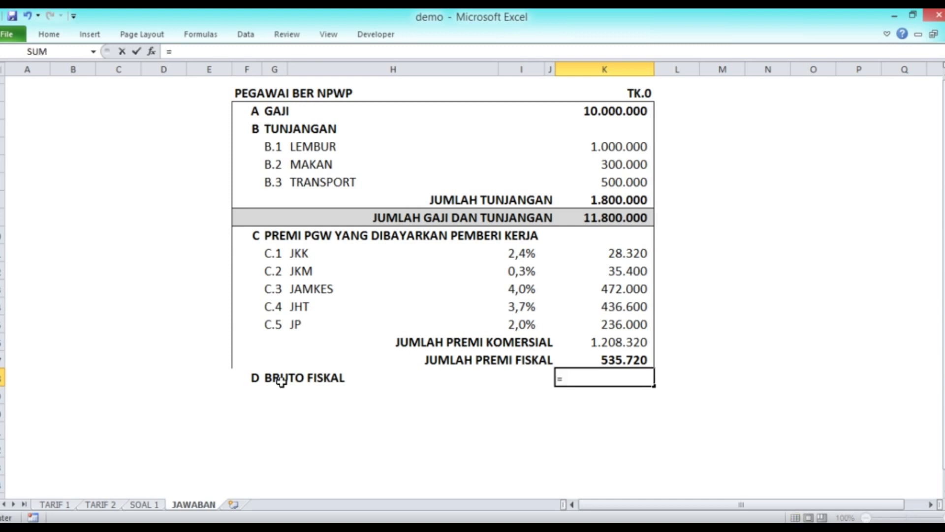
key(Up)
key(Up)
key(Up)
key(Up)
key(Up)
key(Up)
key(Up)
key(Up)
key(Up)
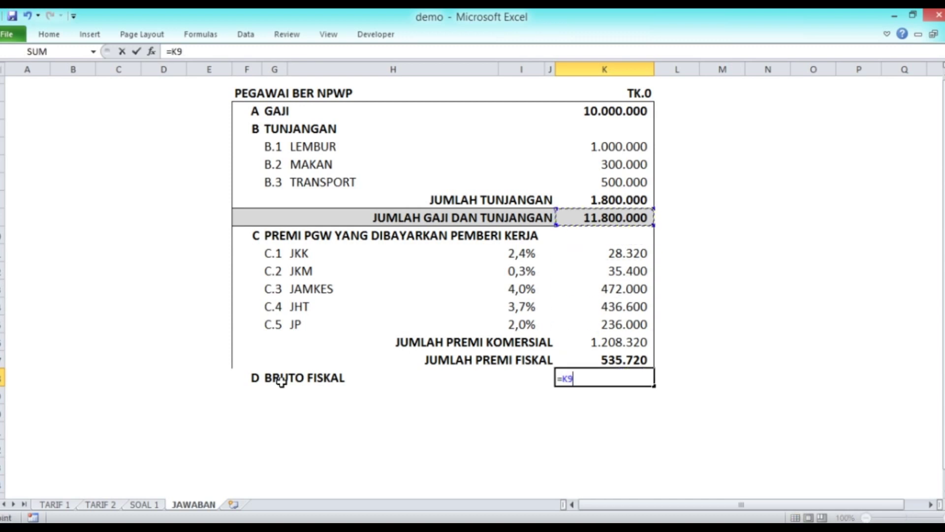
text(+)
key(Up)
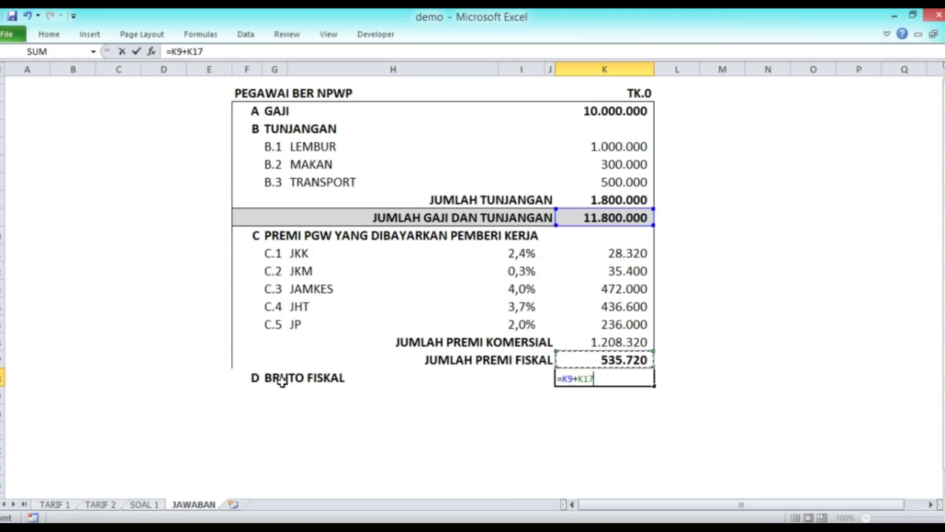
key(Return)
key(Up)
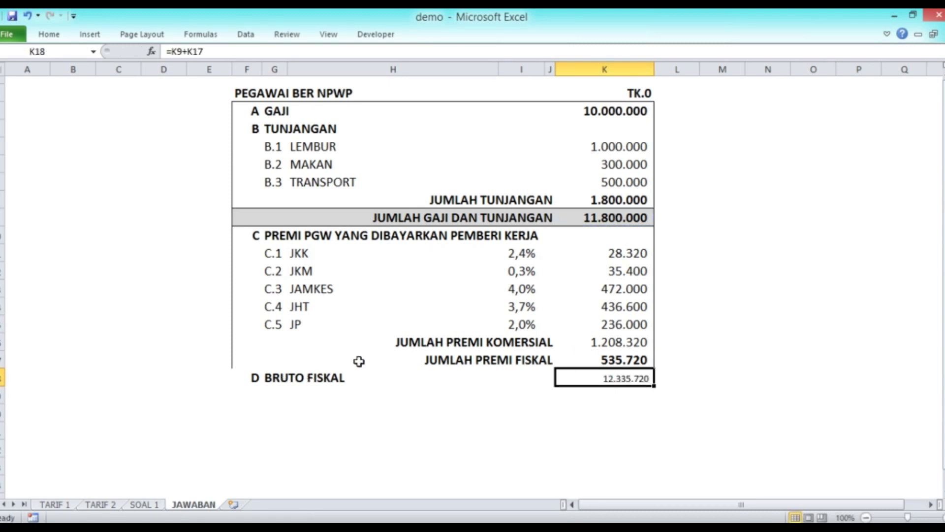
Set the font size of the whole column K to 14, matching the existing amounts
click(598, 112)
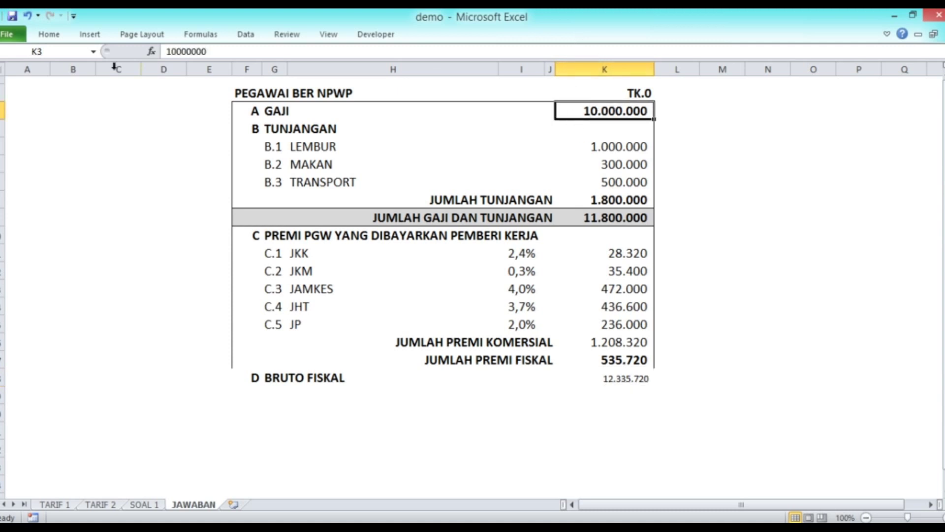
click(66, 33)
click(66, 33)
click(603, 69)
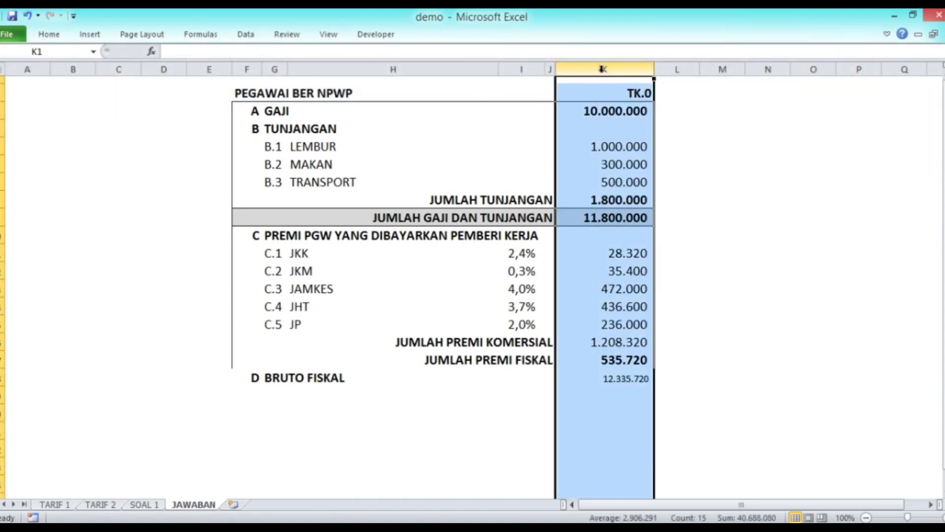
click(49, 34)
click(202, 58)
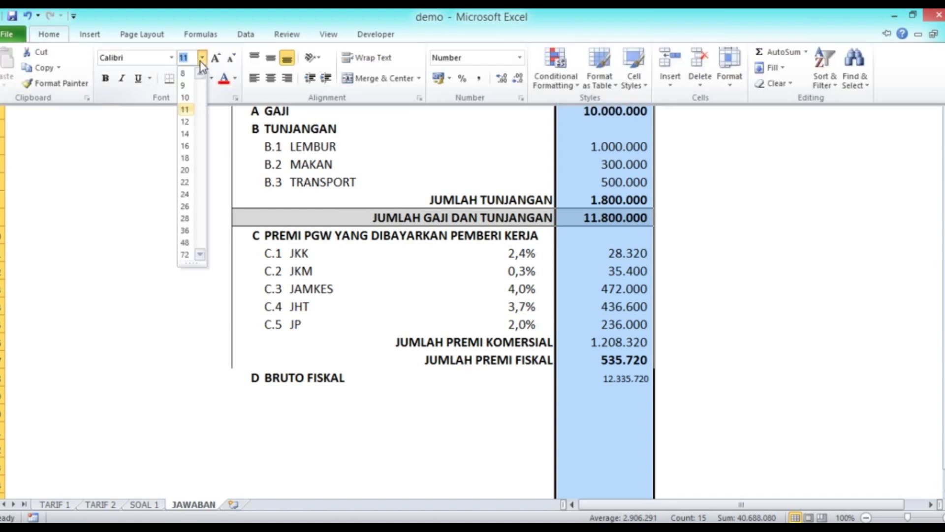
click(186, 133)
click(695, 327)
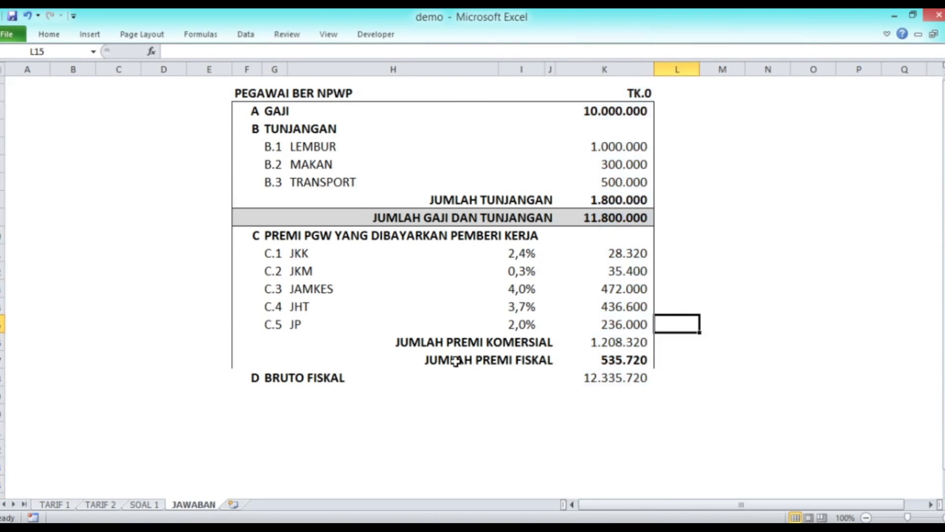
Set the font size of the whole columns G through K to 14
click(305, 147)
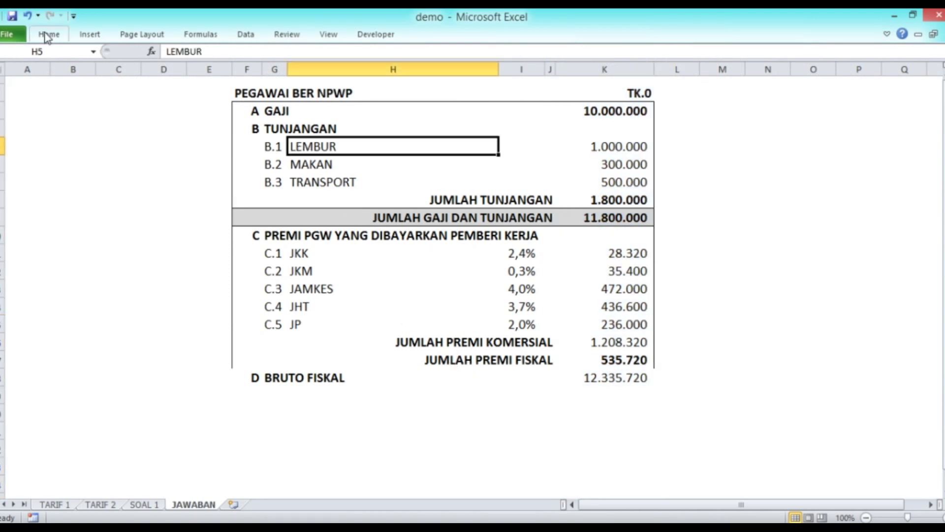
click(63, 36)
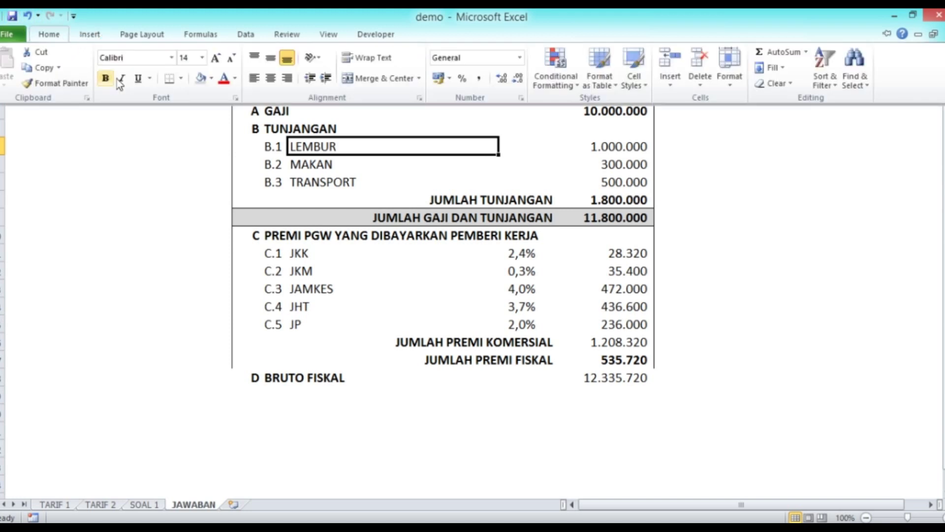
click(342, 145)
drag(274, 69, 390, 69)
drag(486, 69, 544, 69)
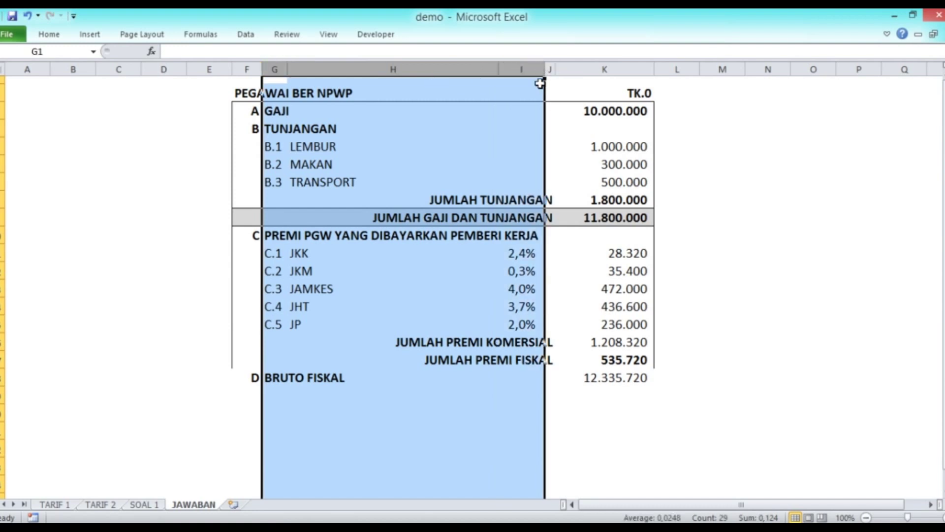
key(shift+Right)
key(shift+Right)
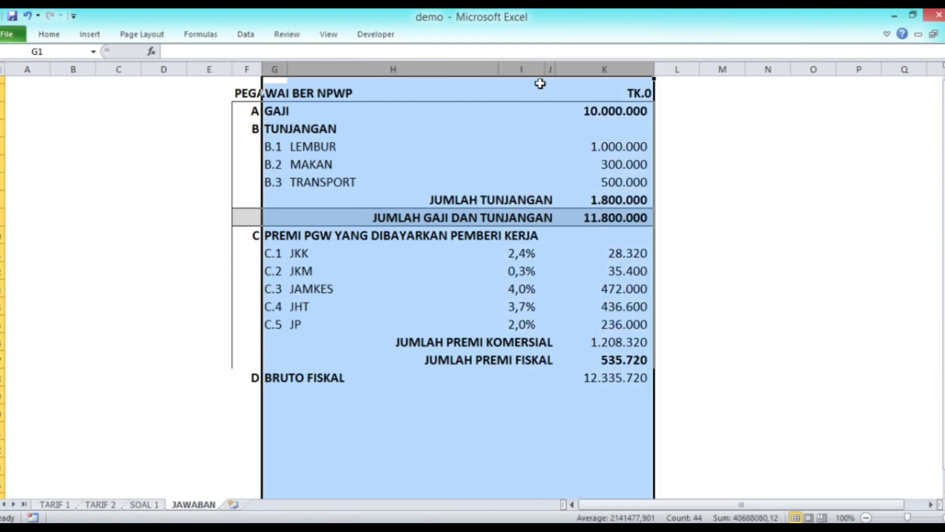
click(50, 35)
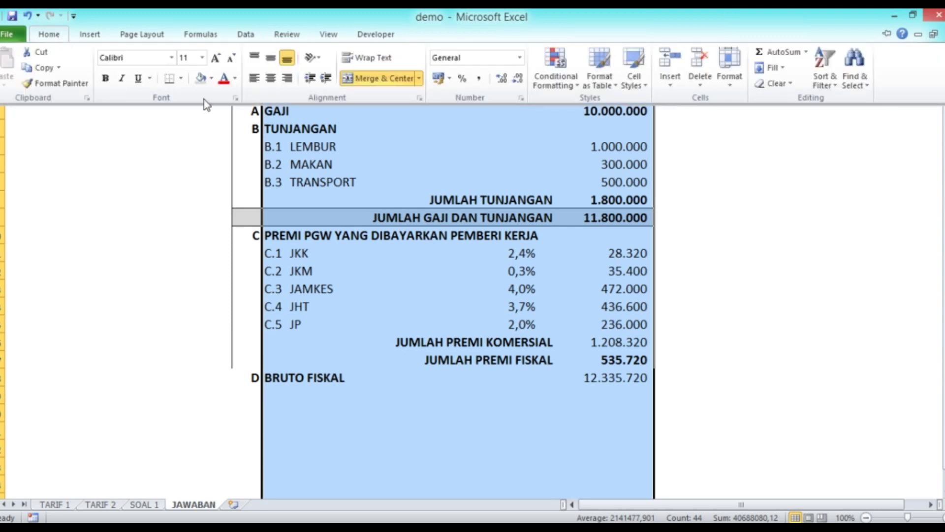
click(202, 58)
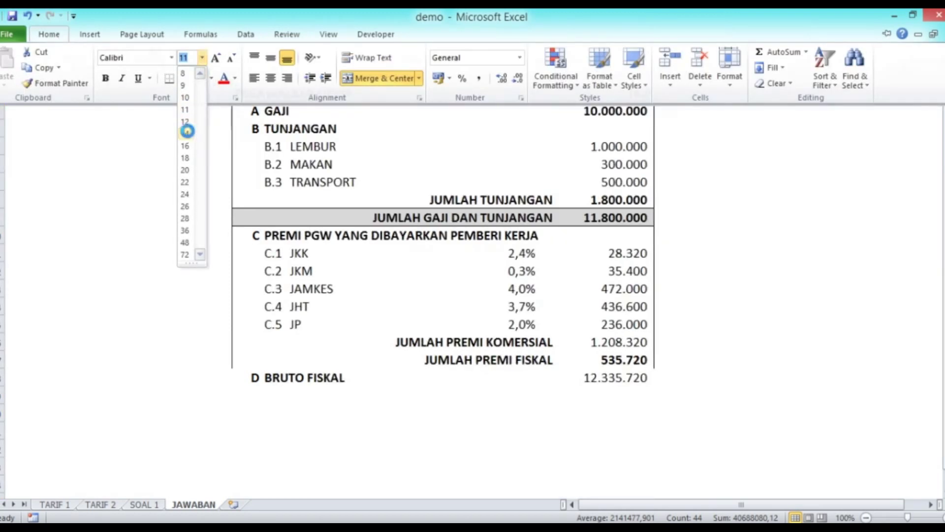
click(188, 131)
click(338, 425)
Bold the BRUTO FISKAL amount in cell K18
click(282, 378)
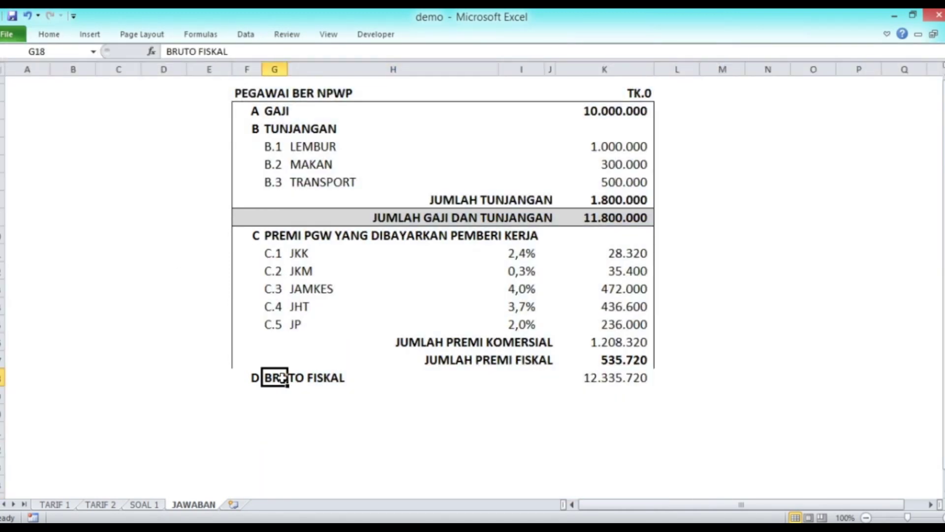
key(Right)
key(Right)
key(Right)
key(Right)
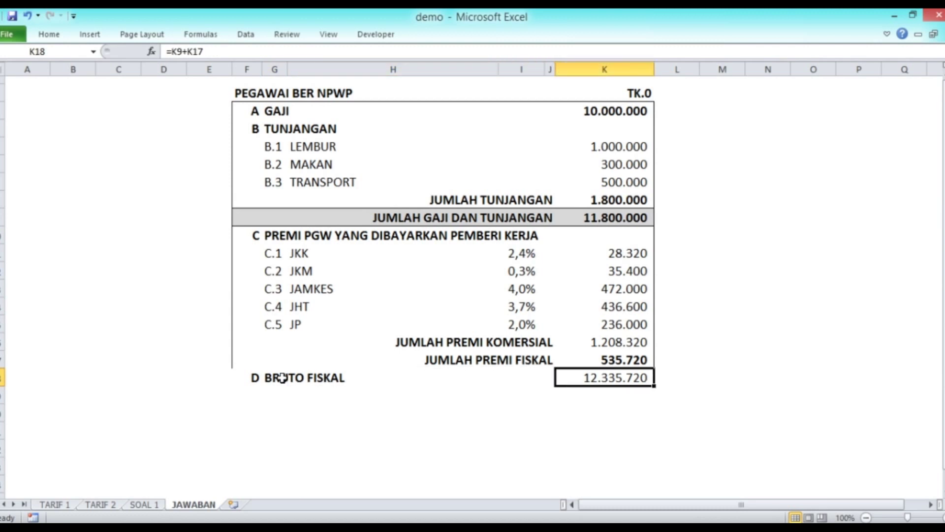
key(ctrl+b)
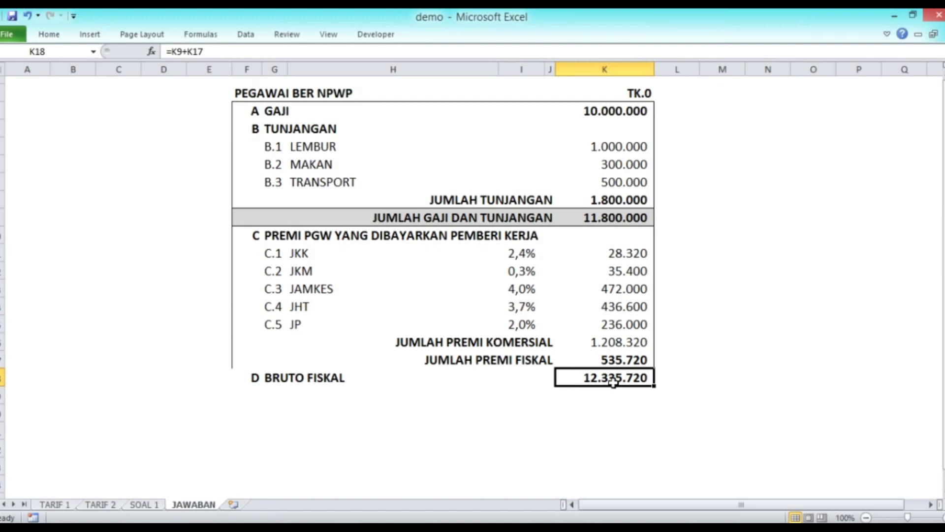
drag(253, 377, 586, 371)
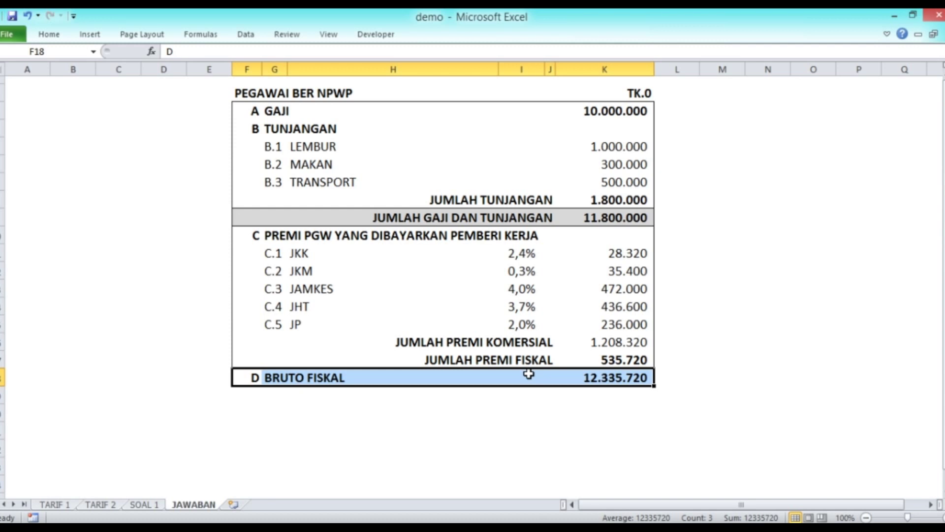
Start the next section in row 19 with the letter E in column F and the label PENGURANG in column G
key(Down)
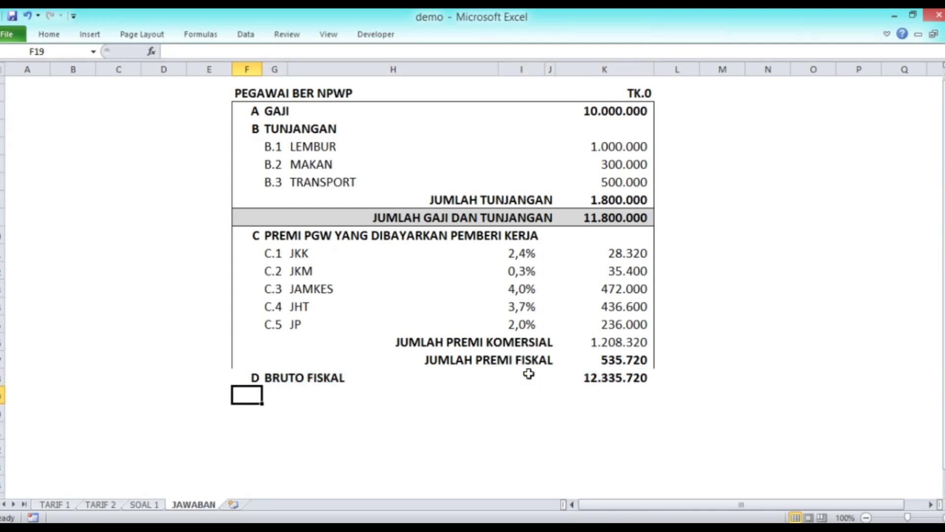
text(E)
key(Tab)
text(PENGURANG)
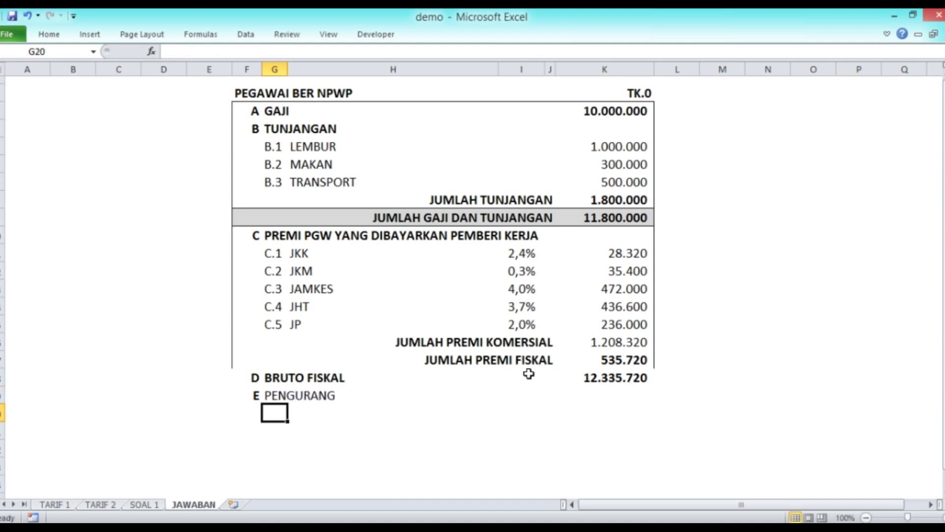
Review the formulas behind the BRUTO FISKAL and JUMLAH PREMI FISKAL amounts in column K
key(Up)
key(Right)
key(Right)
key(Right)
key(Right)
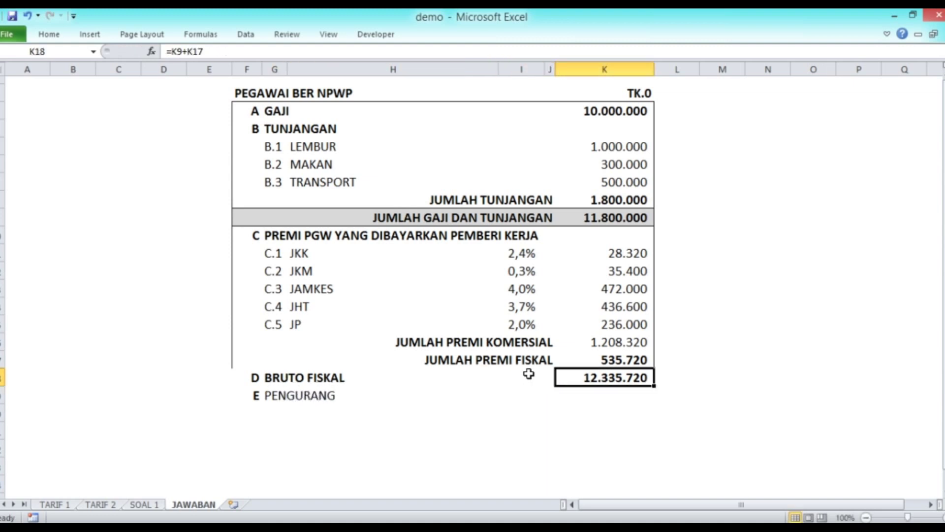
key(Up)
key(Up)
key(Down)
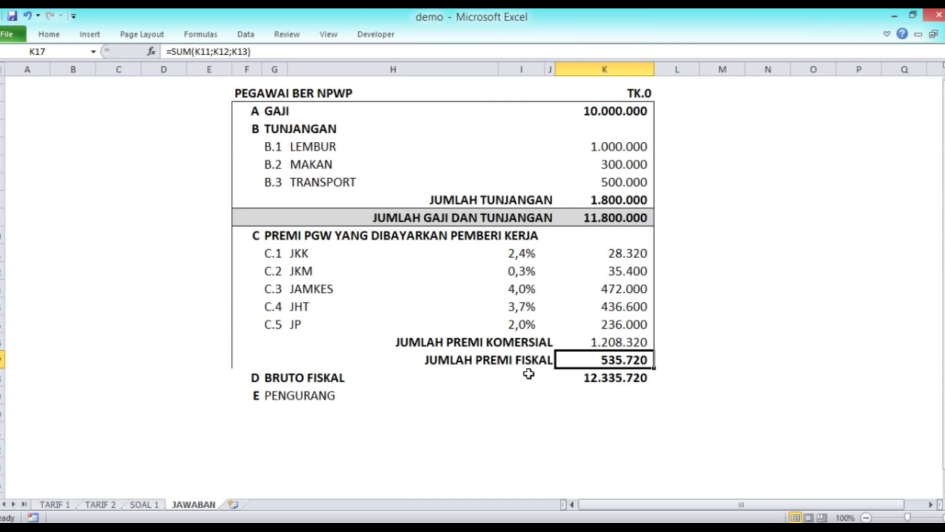
Switch to UU NO 7 TAHUN 2021.pdf in Adobe Reader, go to page 40 and examine Pasal 4 back through pages 39 and 38
click(264, 529)
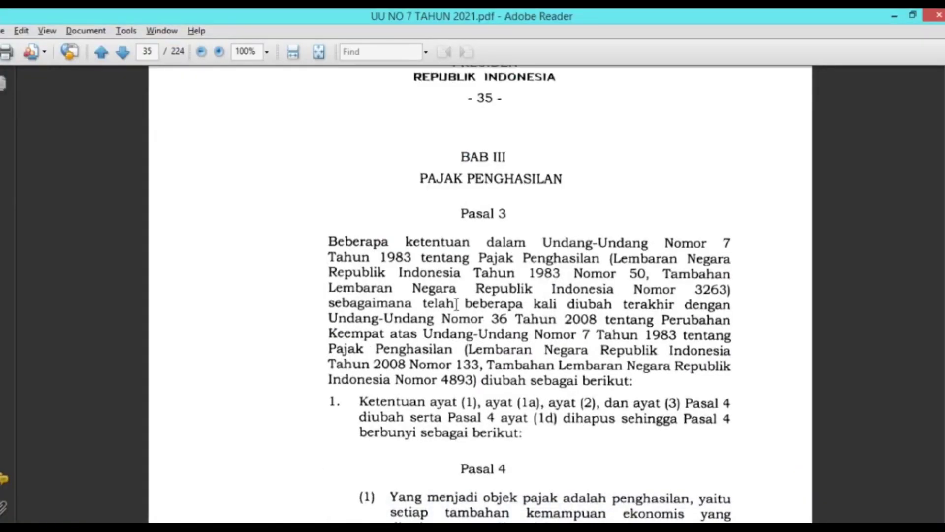
click(155, 52)
text(40)
key(Return)
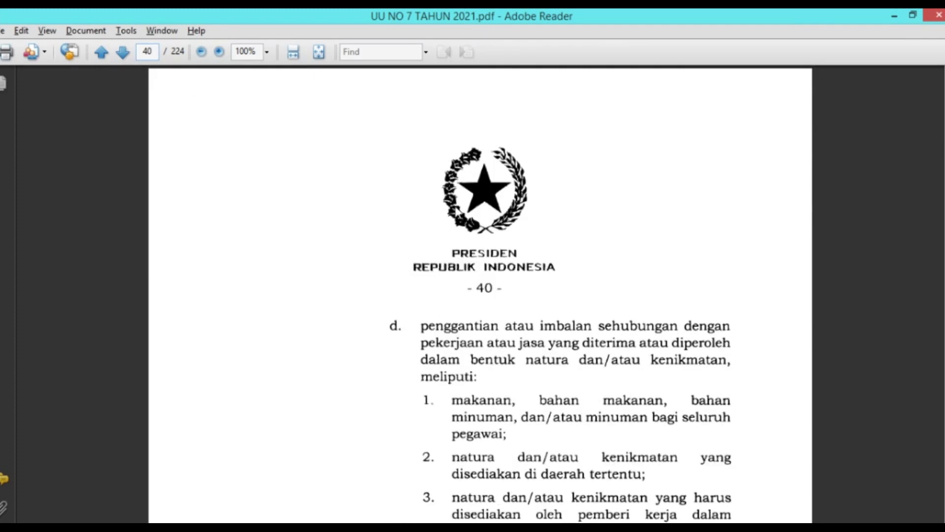
scroll(489, 288, up, 15)
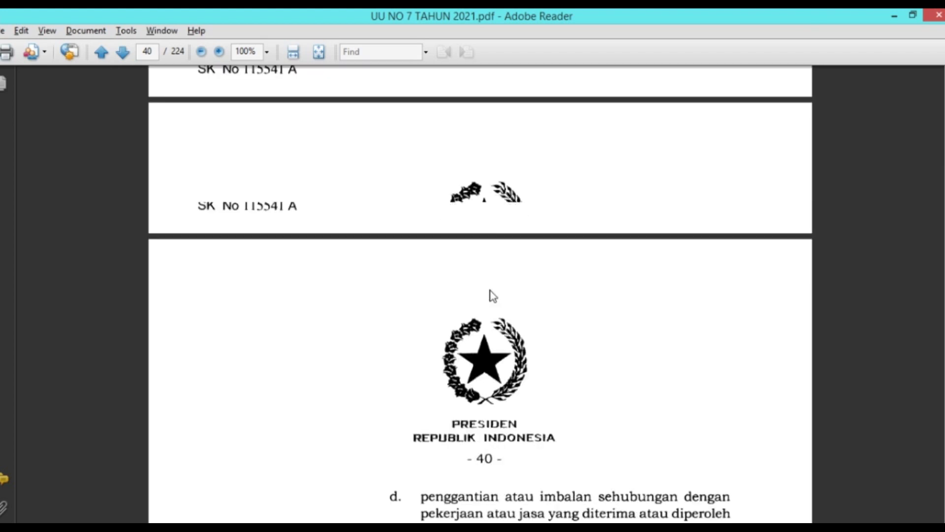
scroll(489, 288, up, 15)
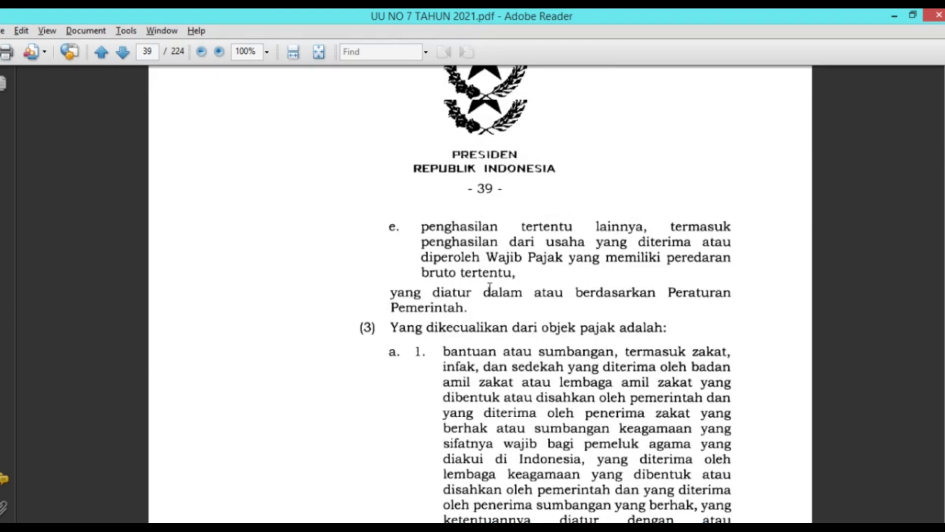
scroll(490, 288, up, 3)
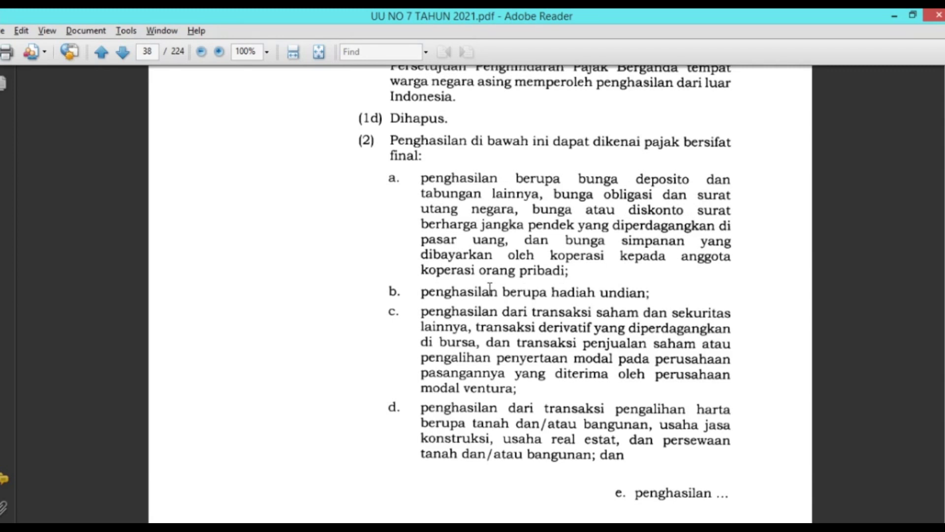
scroll(490, 288, down, 20)
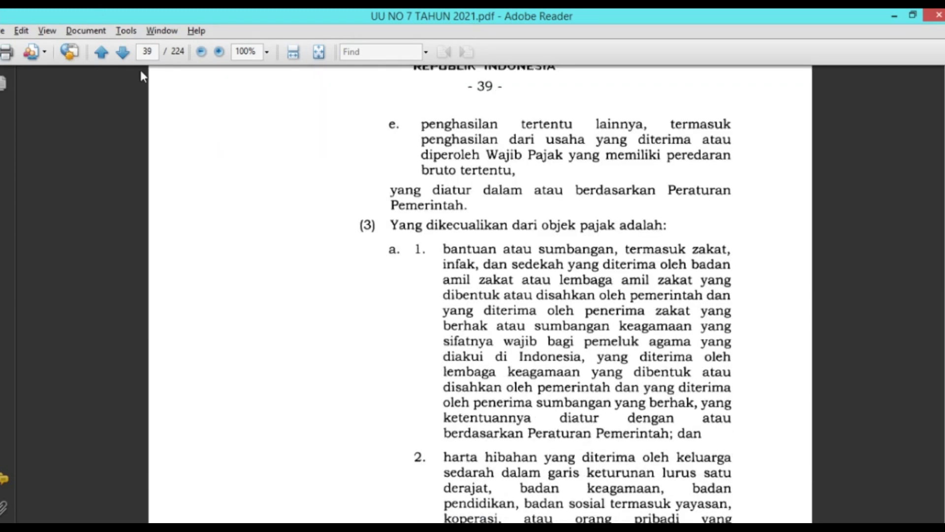
Go to page 44 and look back through the dividend provisions to the start of Pasal 4 paragraph (3) on page 39
click(155, 55)
text(44)
key(Return)
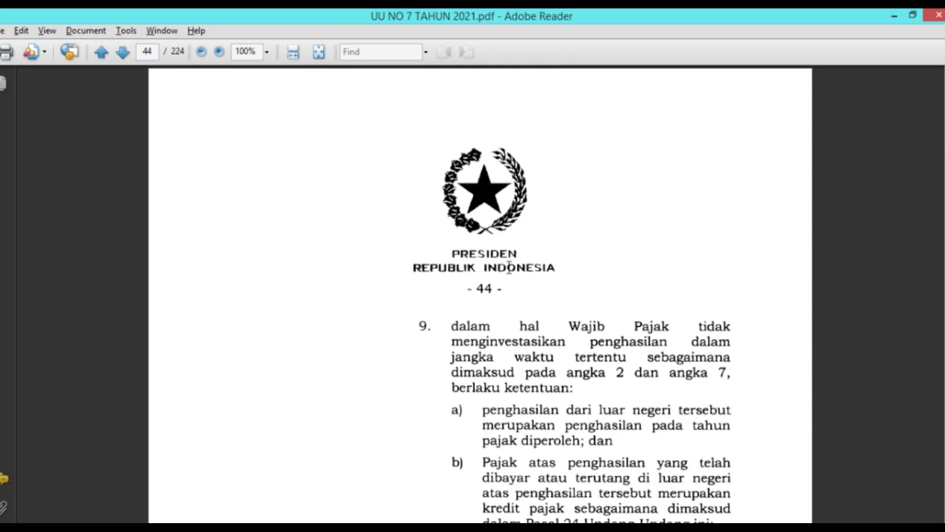
scroll(508, 269, up, 10)
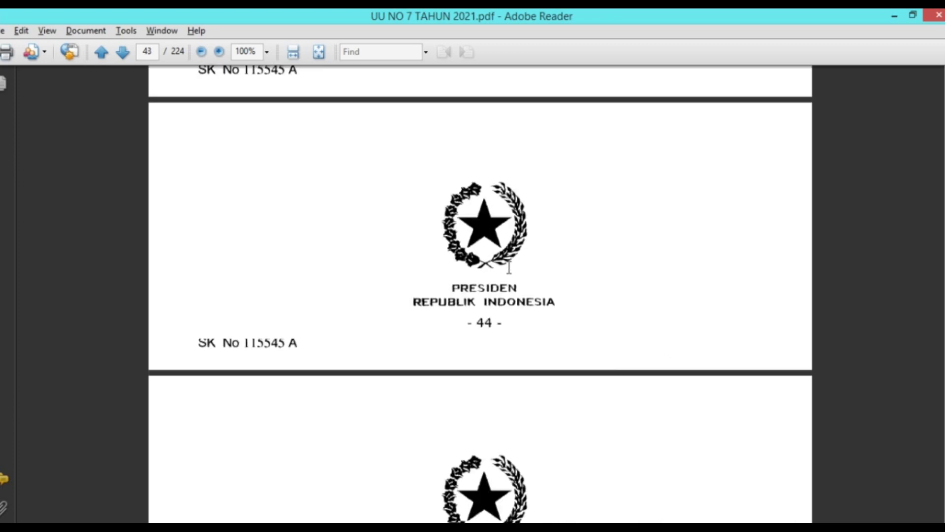
scroll(509, 269, up, 15)
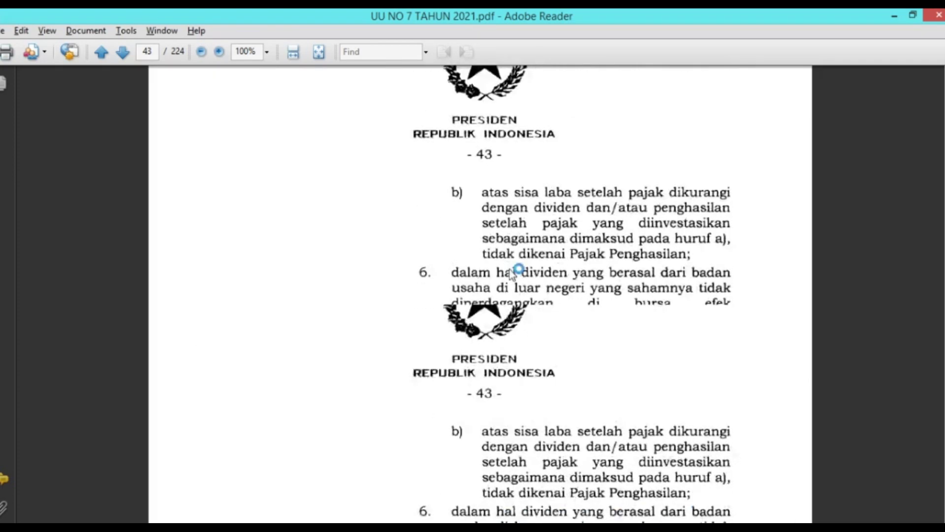
scroll(508, 268, up, 12)
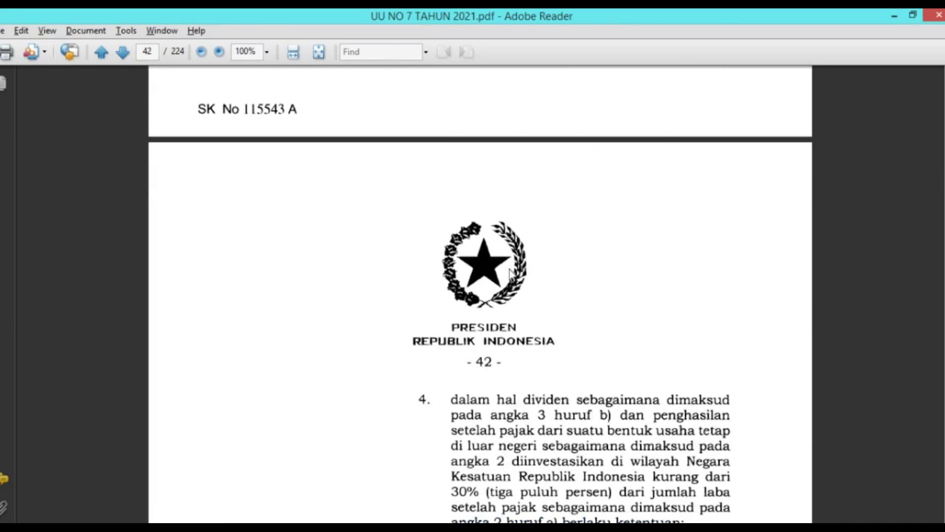
scroll(509, 268, up, 15)
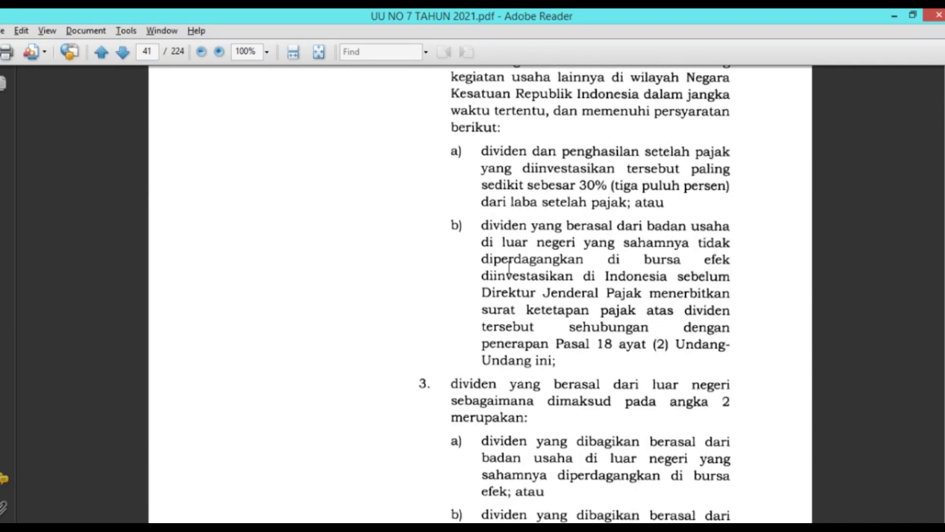
scroll(509, 266, up, 10)
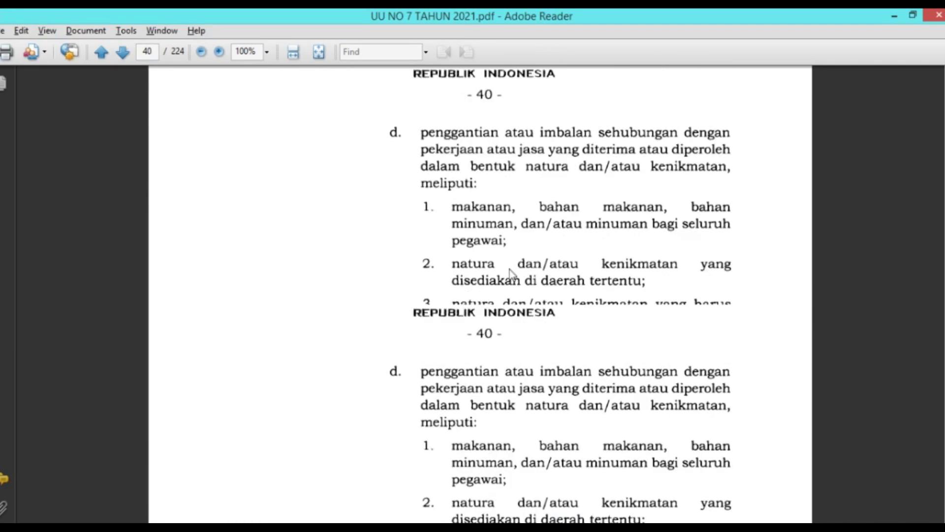
scroll(512, 274, up, 12)
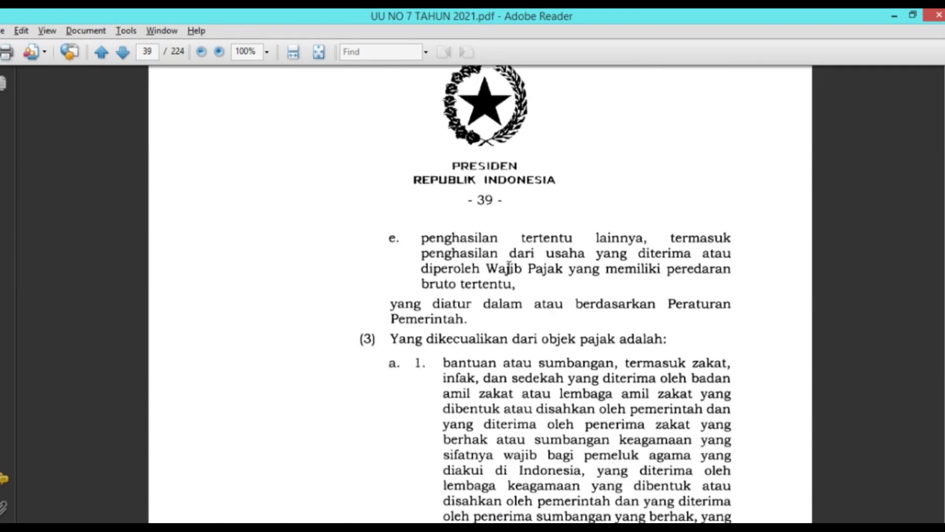
Read the tax-exempt income items of Pasal 4 paragraph (3) from page 39 through the pension fund contributions under item g on page 44
scroll(509, 268, down, 4)
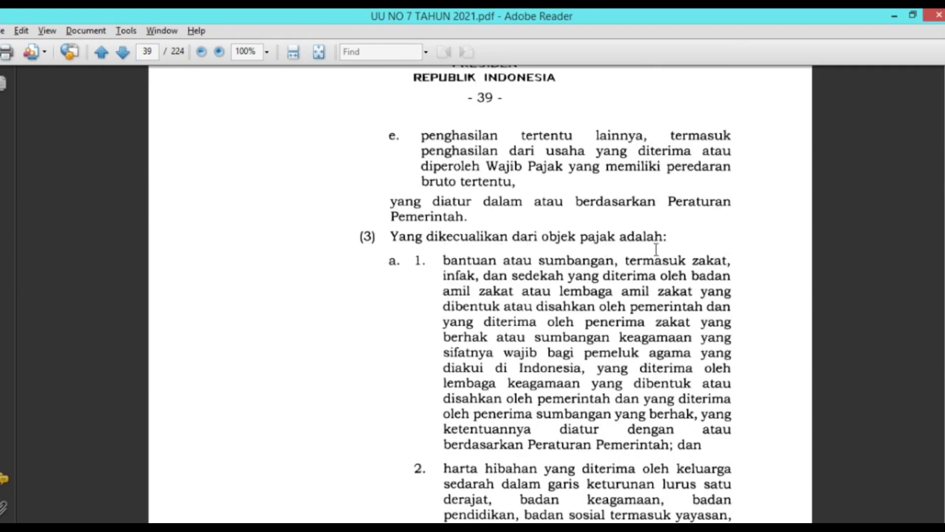
scroll(497, 255, down, 6)
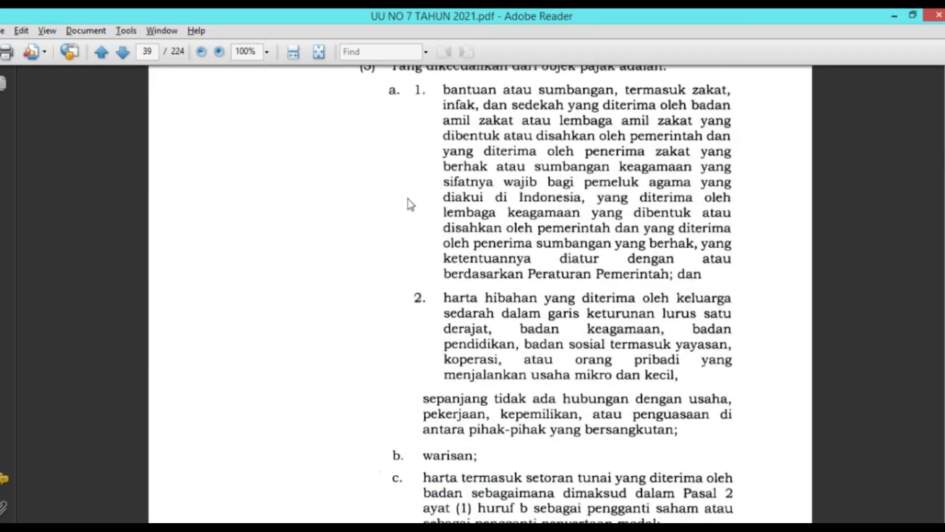
scroll(411, 207, down, 7)
scroll(409, 214, down, 20)
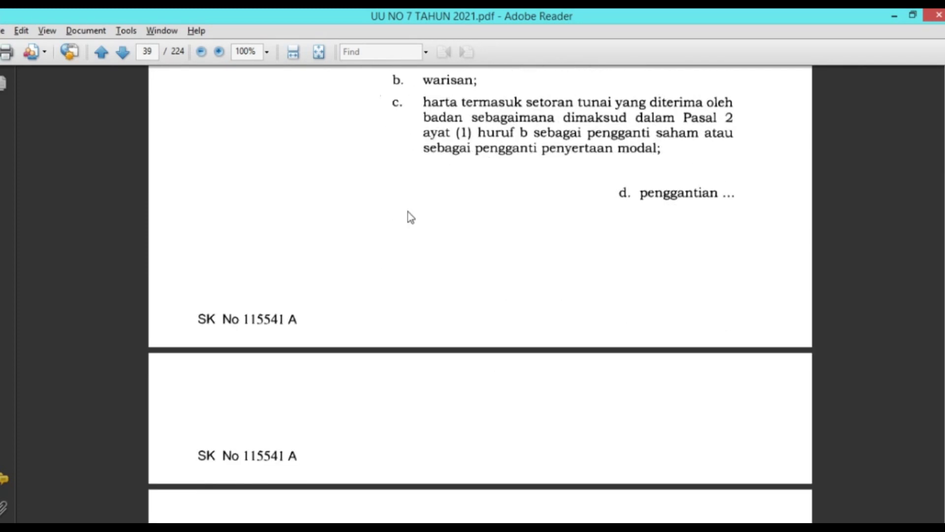
scroll(408, 211, down, 12)
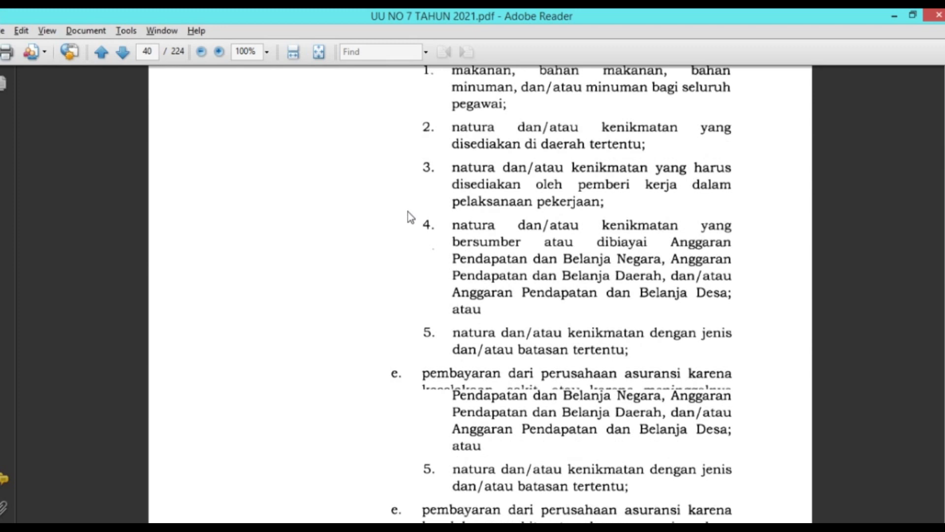
scroll(406, 211, down, 6)
scroll(408, 218, down, 20)
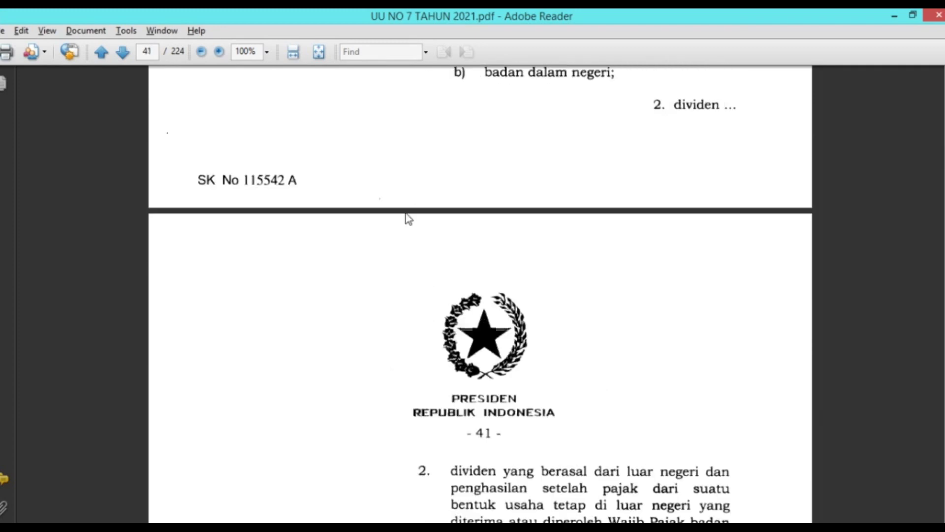
scroll(409, 219, down, 20)
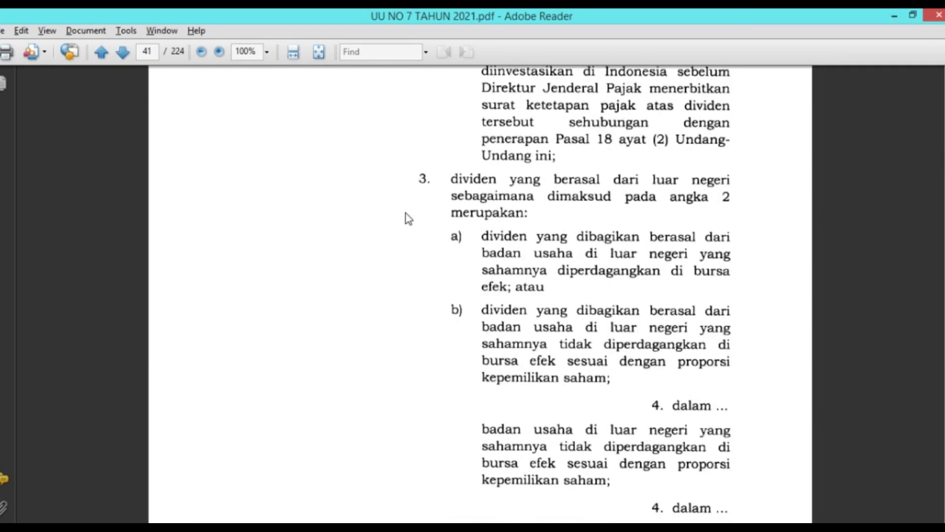
scroll(406, 215, down, 20)
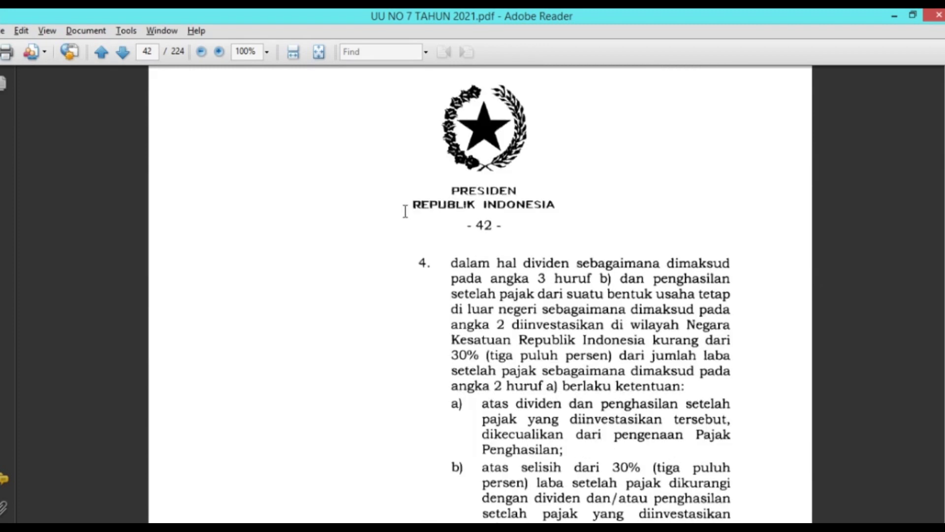
scroll(406, 214, down, 20)
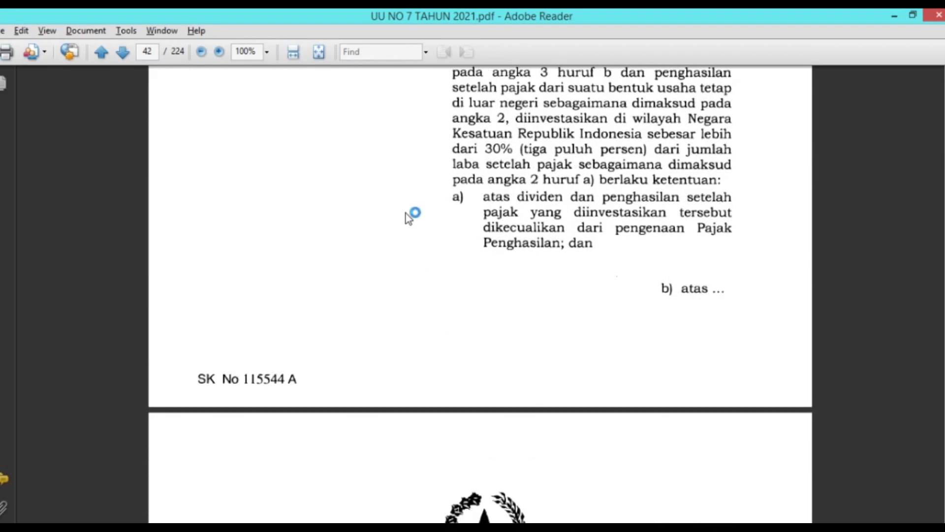
scroll(406, 213, down, 20)
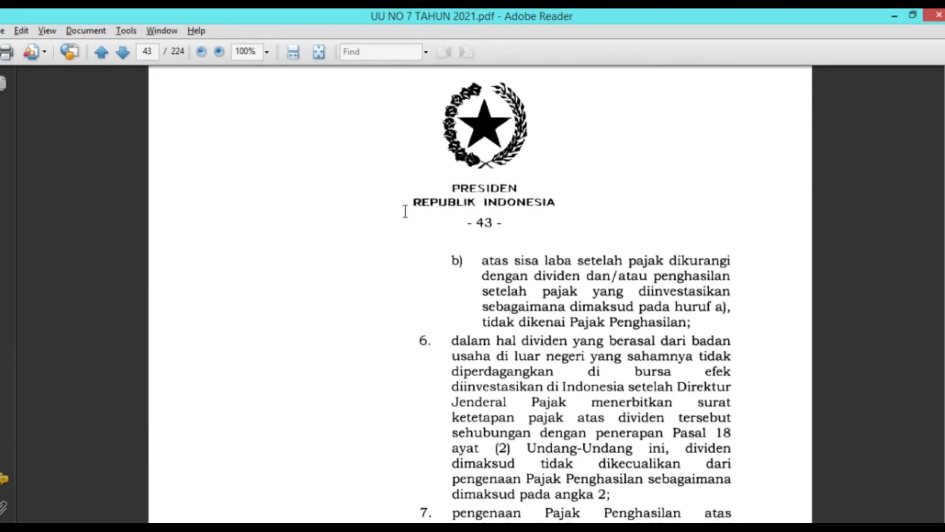
scroll(405, 214, down, 20)
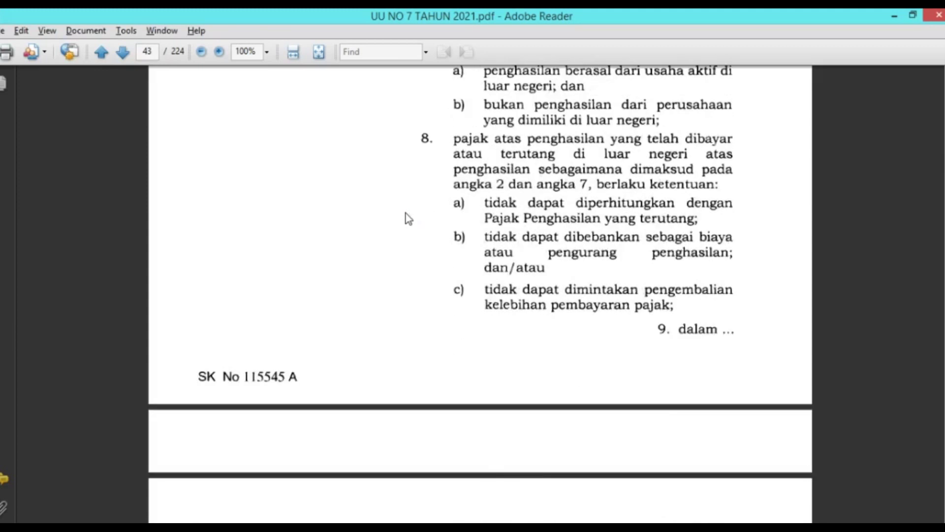
scroll(406, 214, down, 12)
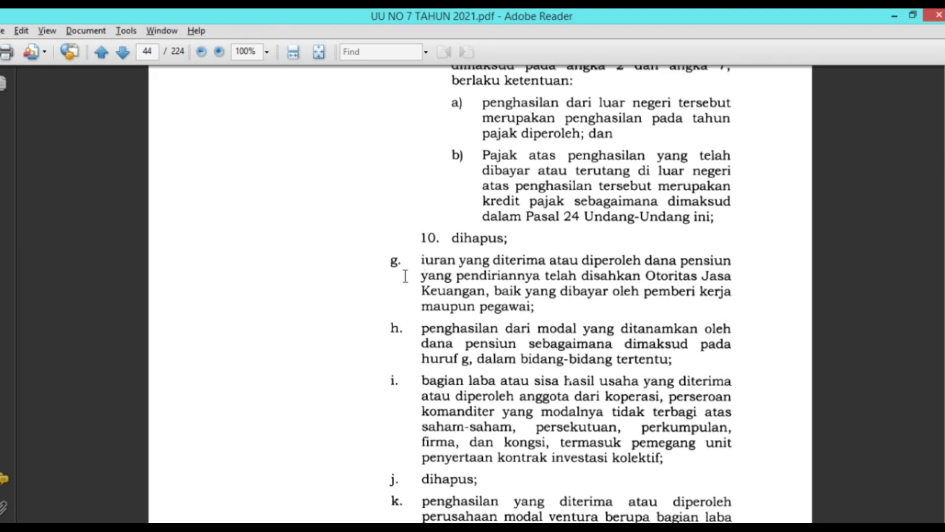
Switch back to the demo workbook in Excel and check which premiums the JUMLAH PREMI FISKAL formula in K17 adds up
click(255, 528)
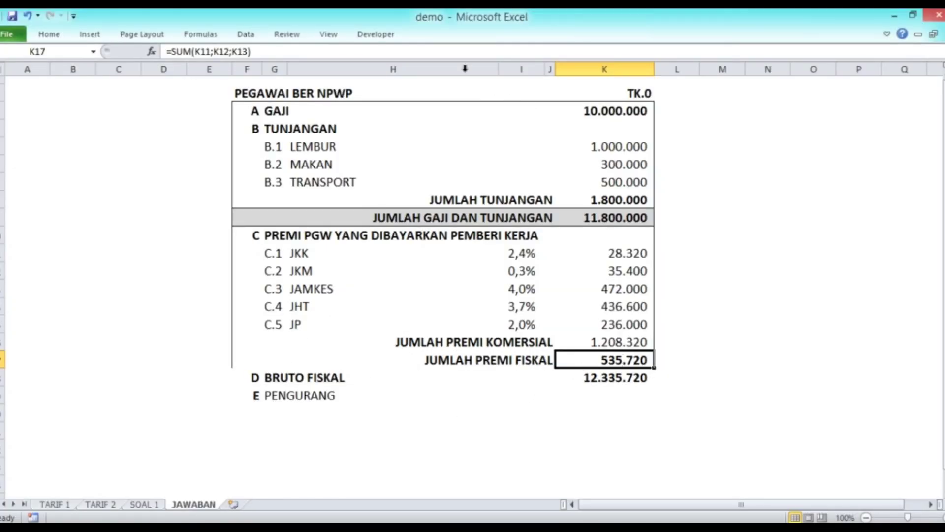
click(449, 51)
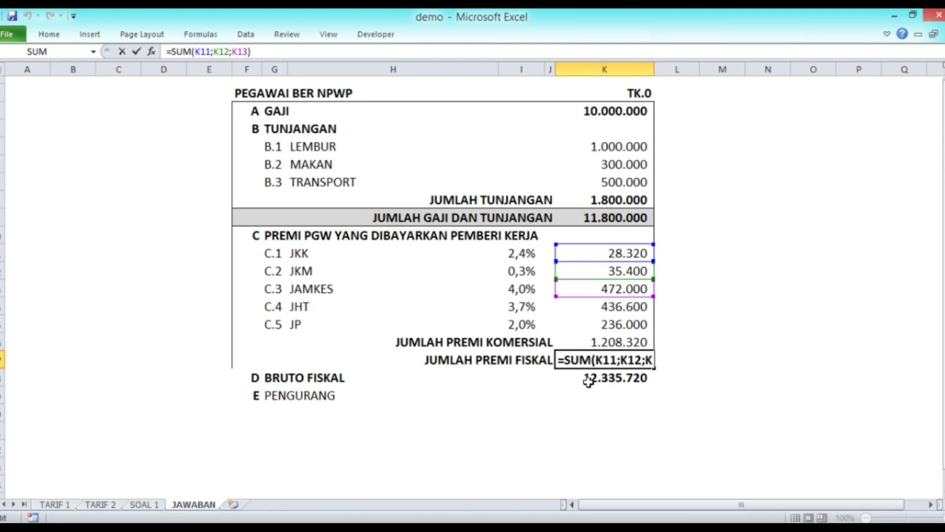
key(Return)
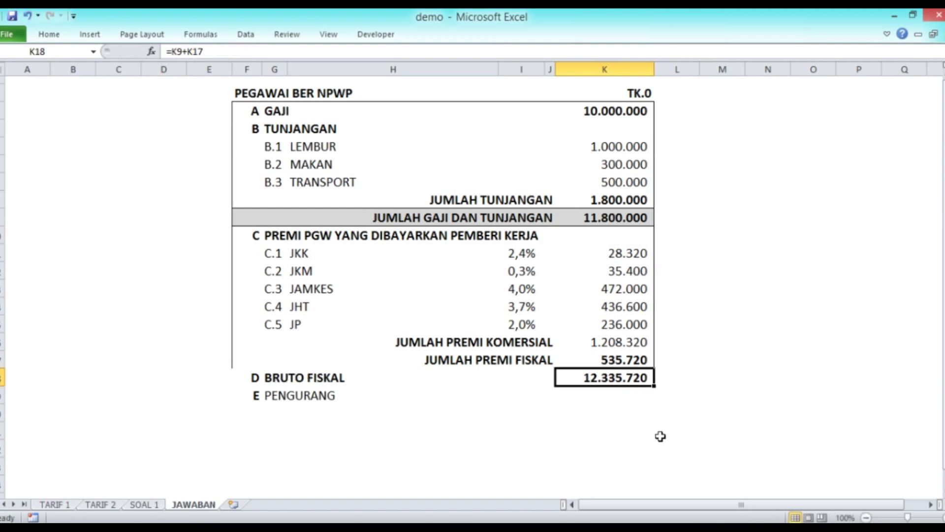
Make the PENGURANG label in G19 bold
key(Down)
key(Left)
key(Left)
key(Left)
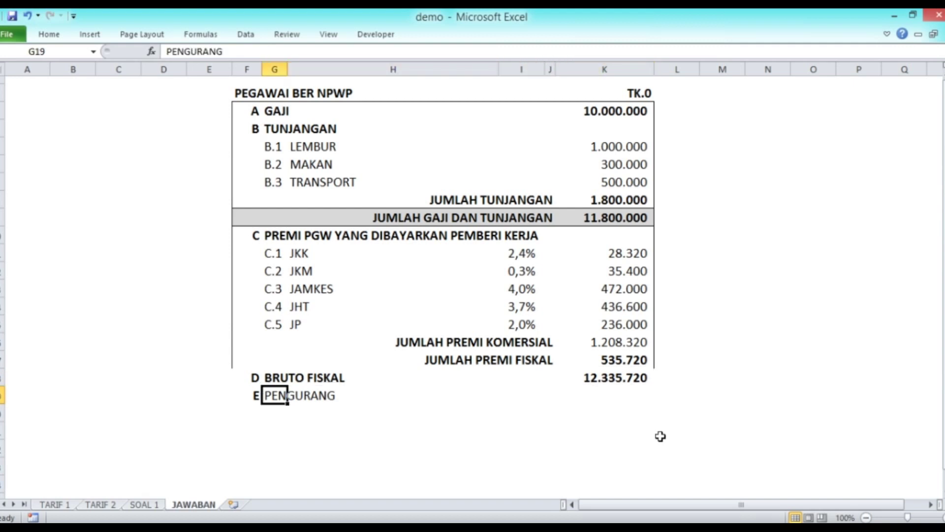
key(ctrl+b)
Add the first deduction item in row 20, with E.1 in column G and BIAYA JABATAN in column H
key(Down)
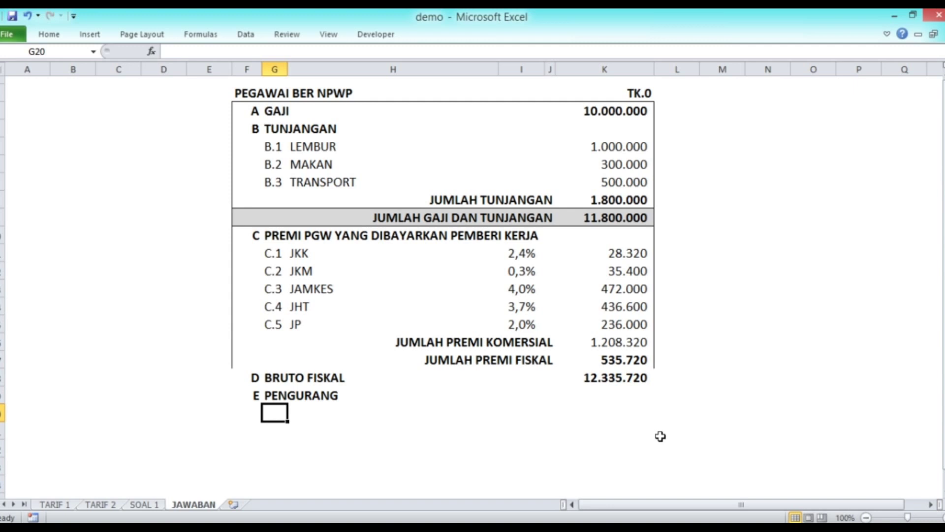
text(E.)
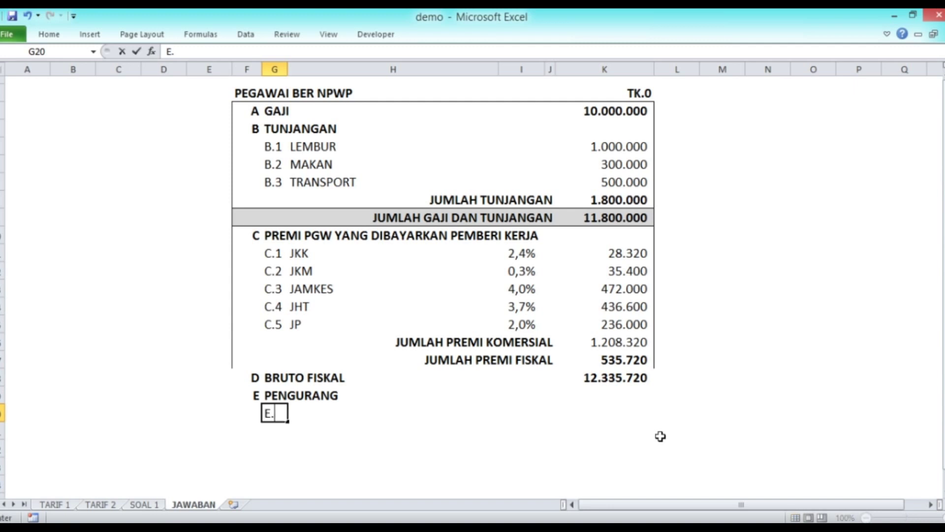
text(1)
key(Return)
key(Up)
key(Right)
text(BIAYA JABATAN)
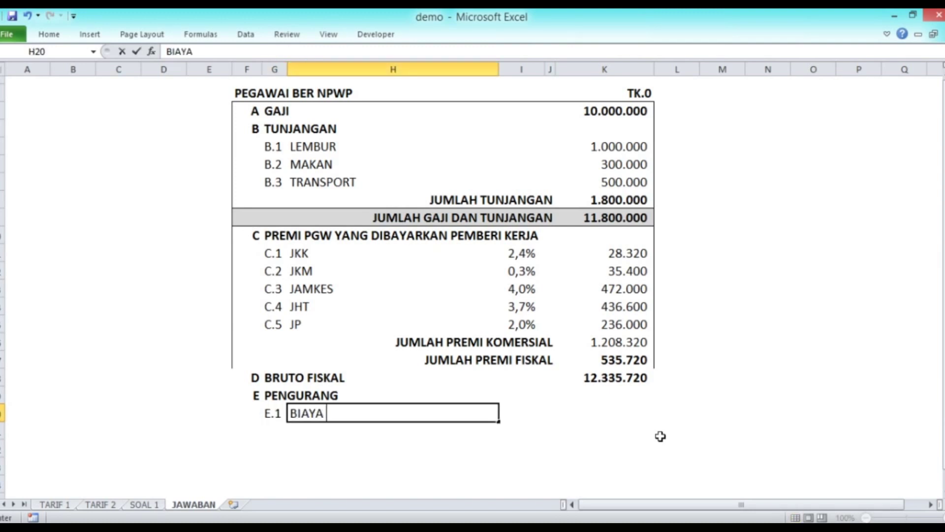
key(Return)
Calculate the BIAYA JABATAN amount in K20 as 5% of BRUTO FISKAL with the formula =K18*5%
key(Up)
key(Right)
key(Right)
key(Right)
text(=)
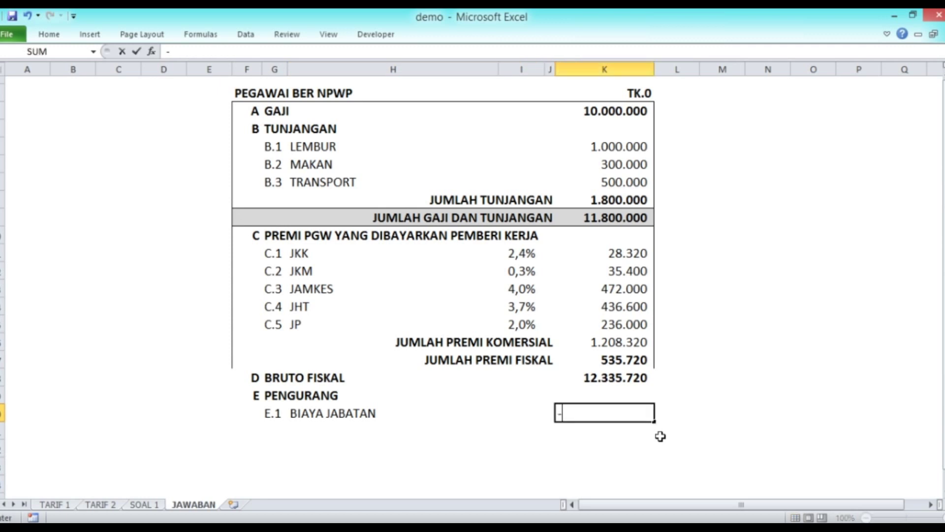
key(BackSpace)
text(=)
key(Up)
key(Up)
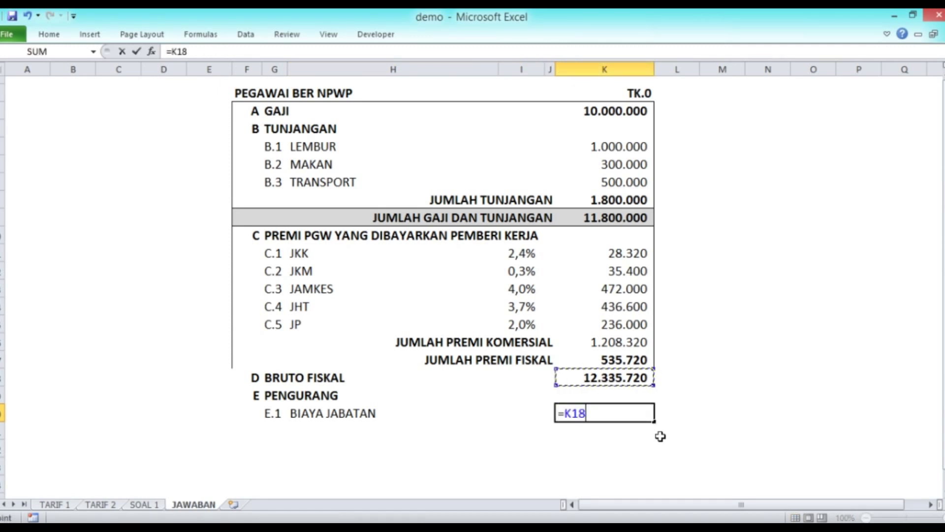
text(*5%)
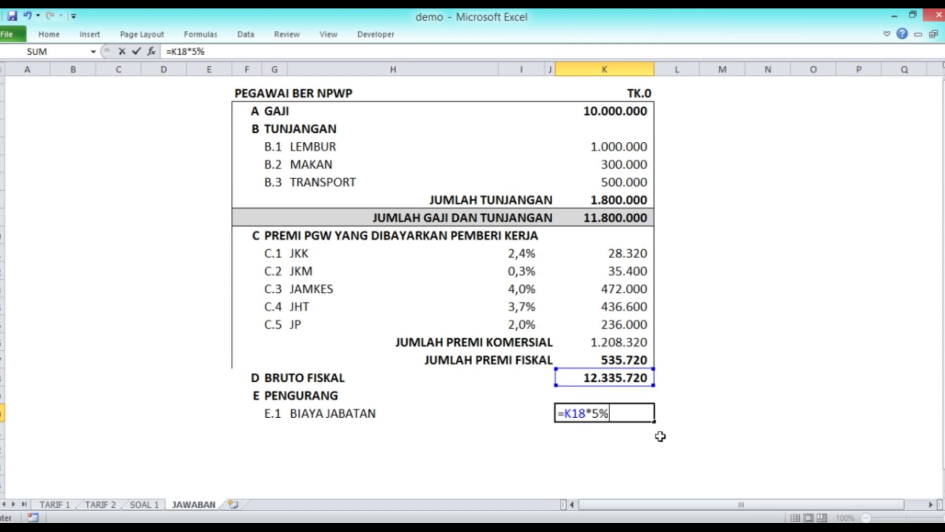
key(Return)
key(Up)
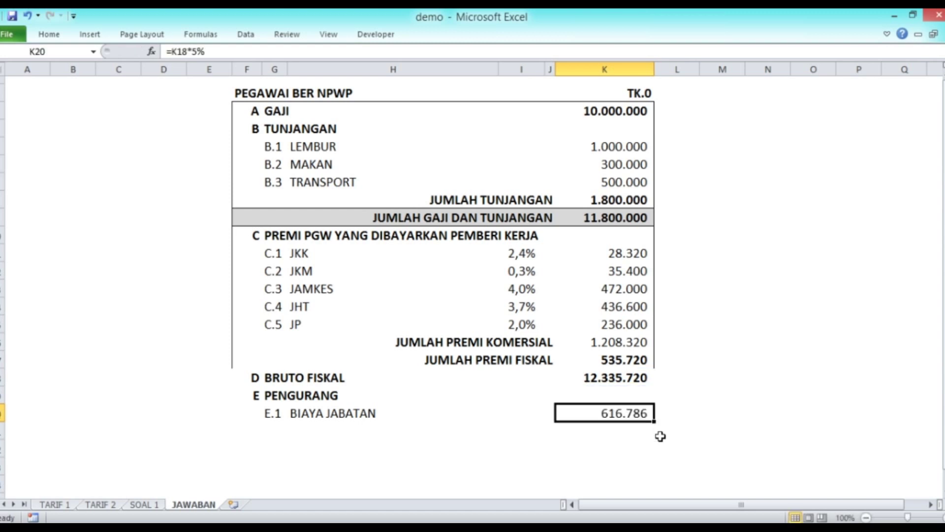
Enter 500.000 as the BIAYA JABATAN amount in K20 and number the next deduction E.2 in G21
text(500.000)
key(Return)
key(Left)
key(Left)
key(Left)
key(Left)
text(E.2)
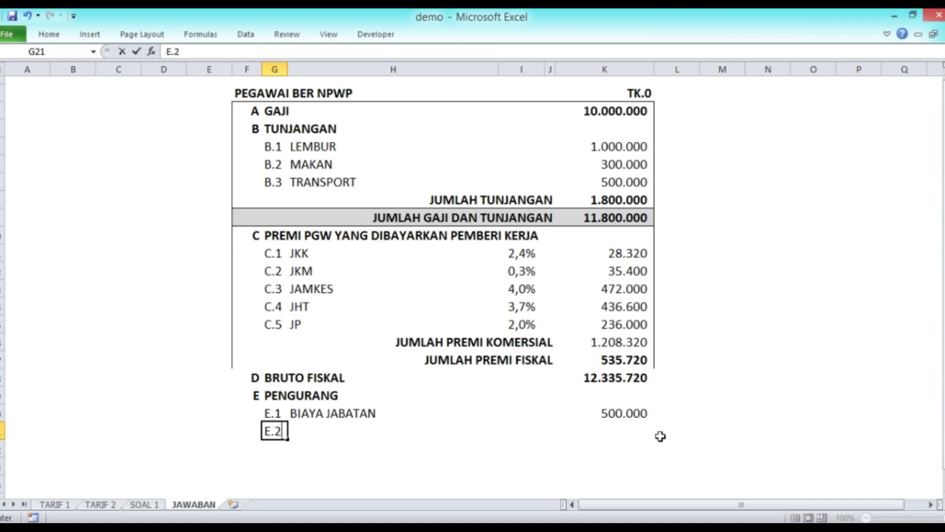
key(Right)
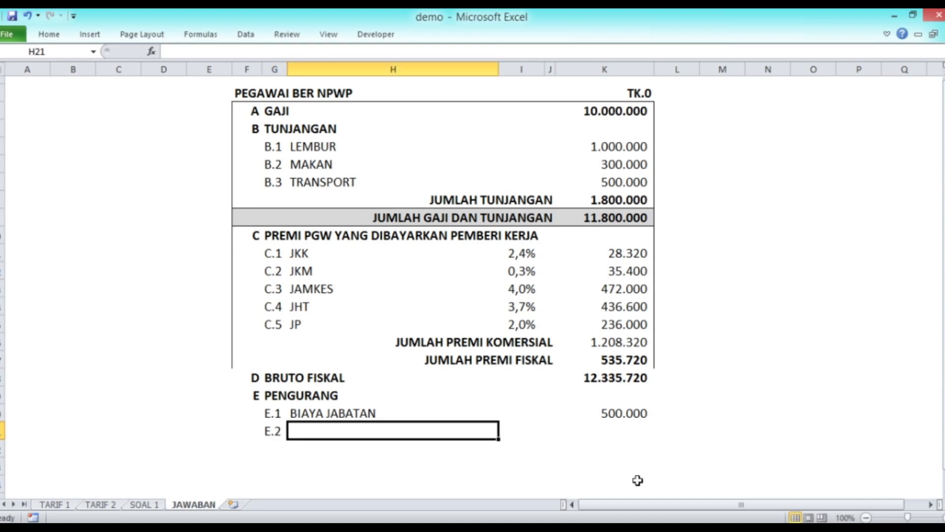
Check the employee-paid premiums on the SOAL 1 sheet, and label H21 of the JAWABAN sheet JHT DIBAYAR PEGAWAI
click(144, 505)
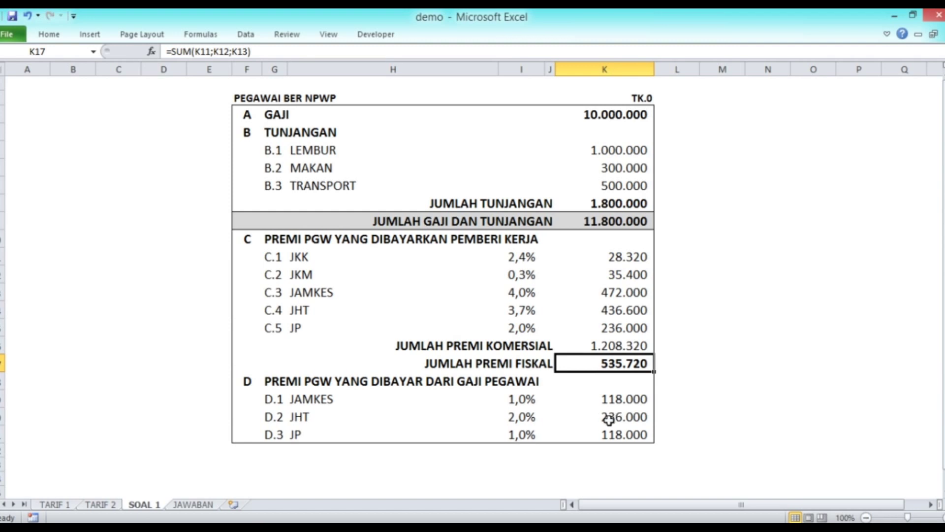
click(193, 504)
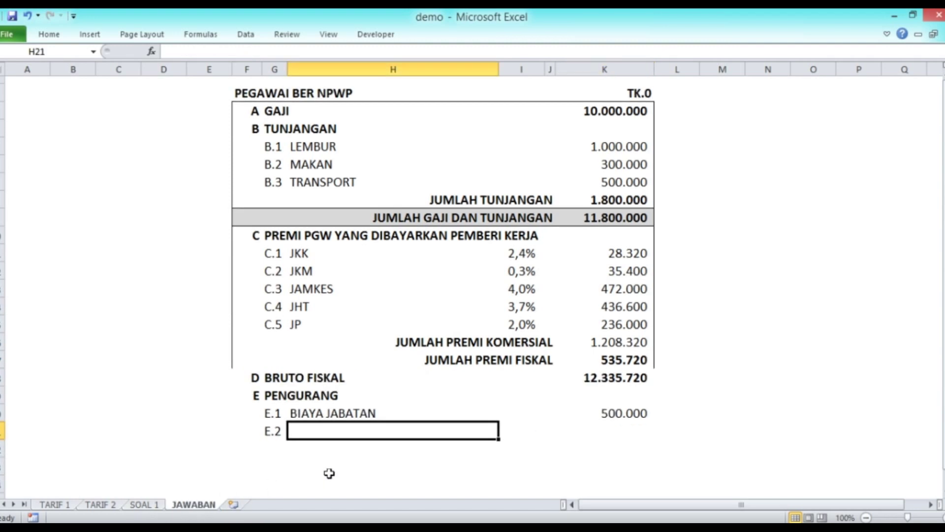
text(JHT )
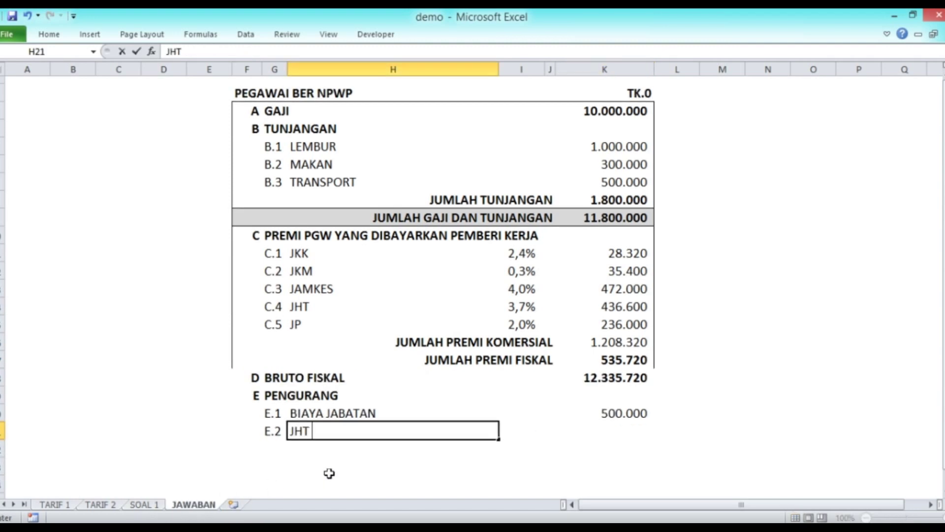
text(DIBAYAR PE)
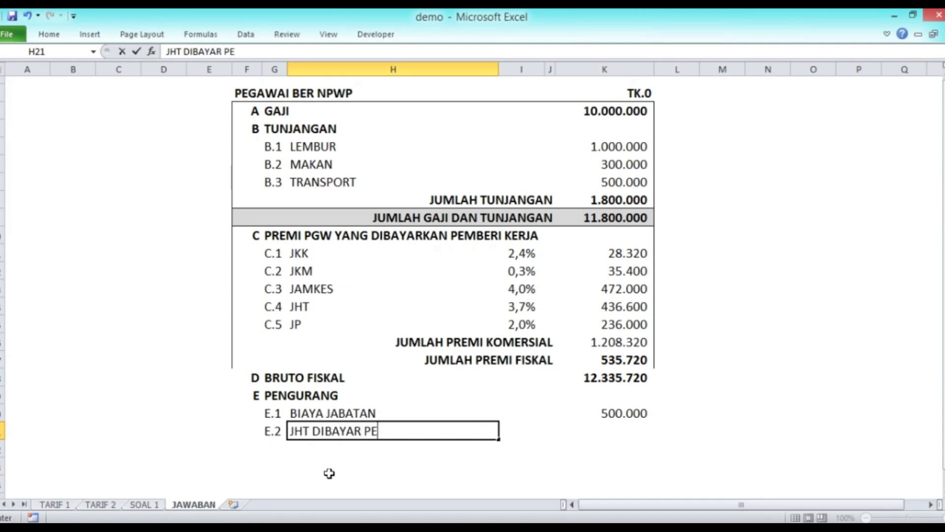
text(GAWAI)
key(Return)
Enter 236000 in K21 as the amount for JHT DIBAYAR PEGAWAI
key(Up)
key(Right)
key(Right)
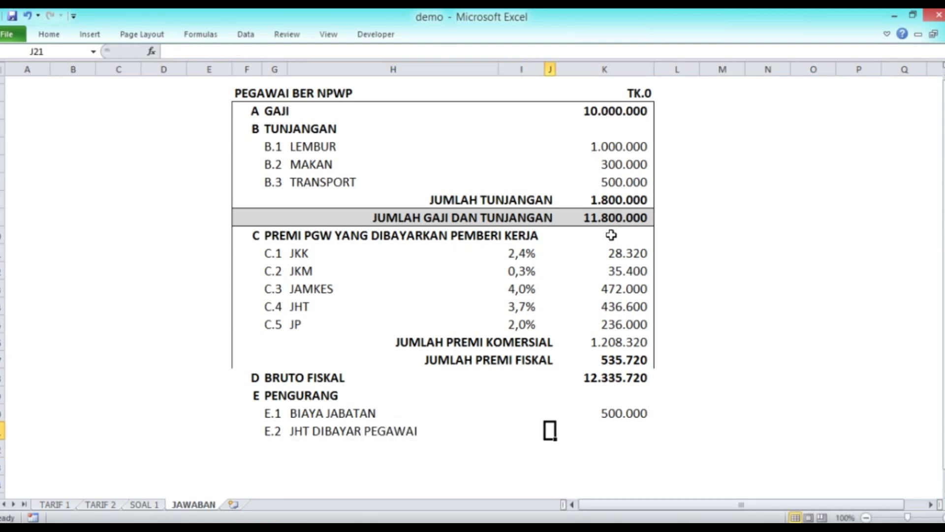
key(Right)
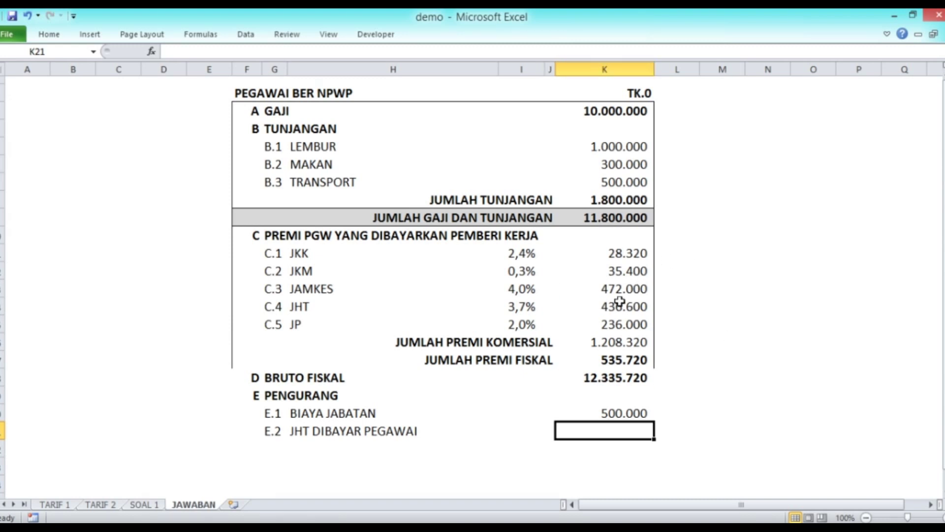
text(236)
text(000)
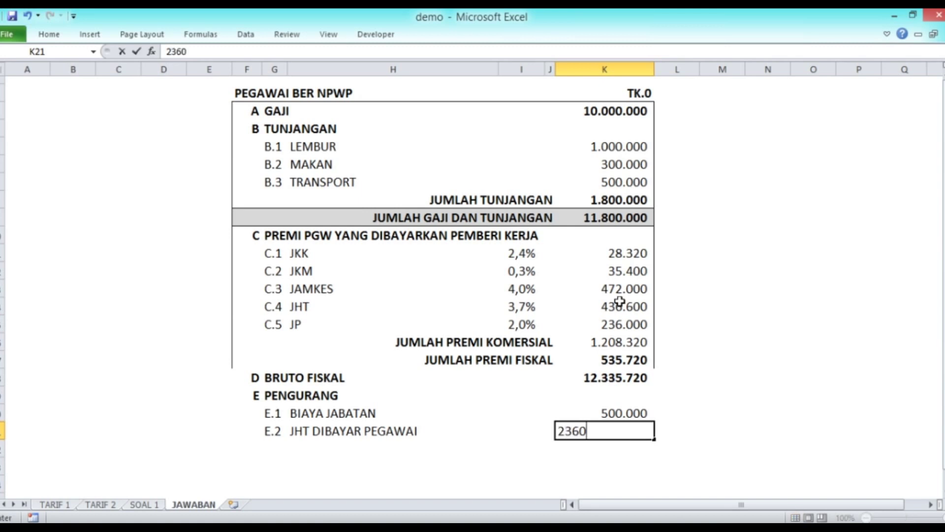
key(Return)
Copy the 2,0% rate of the C.5 JP premium from I15 to I21 in the JHT DIBAYAR PEGAWAI row
key(Up)
key(Left)
key(Up)
key(Up)
key(Up)
key(Up)
key(Up)
key(Up)
key(Up)
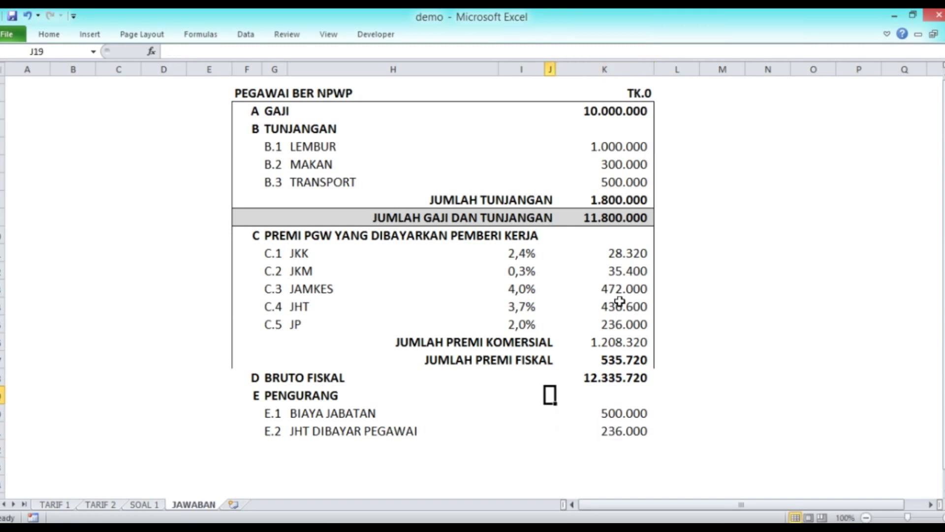
key(Left)
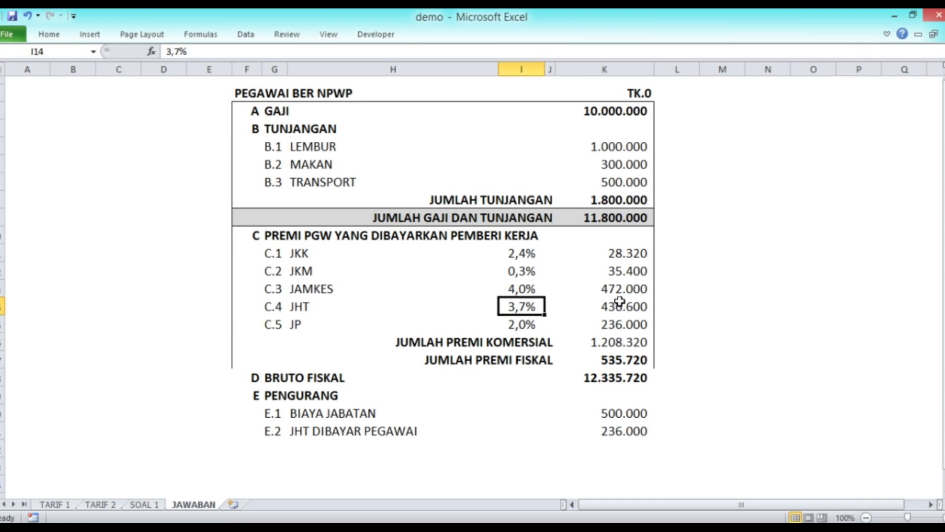
key(Down)
key(ctrl+c)
key(Down)
key(Down)
key(Down)
key(Down)
key(Down)
key(Down)
key(Return)
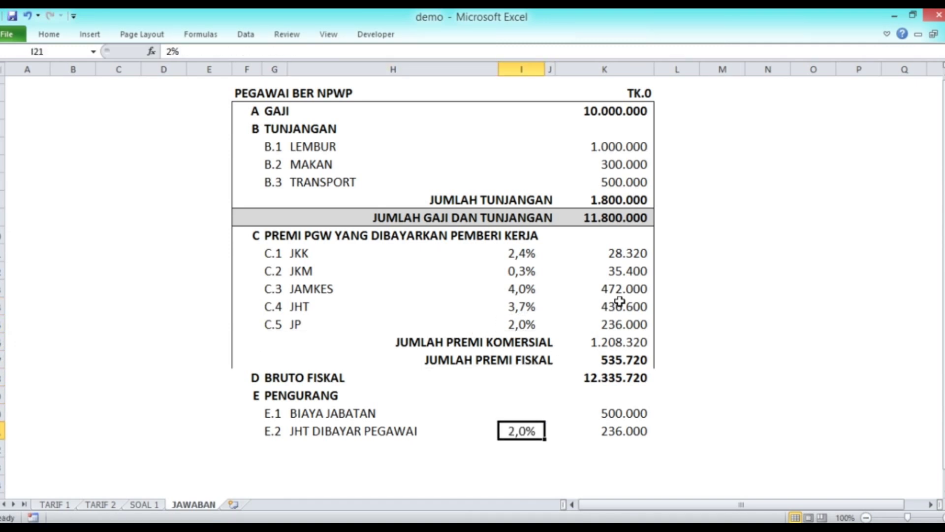
Number the next deduction E.3 in G22 and label it JP DIBAYAR PGW in H22
key(Down)
key(Left)
key(Left)
text(E.3)
key(Tab)
text(jp)
key(BackSpace)
key(BackSpace)
text(JP DIBA)
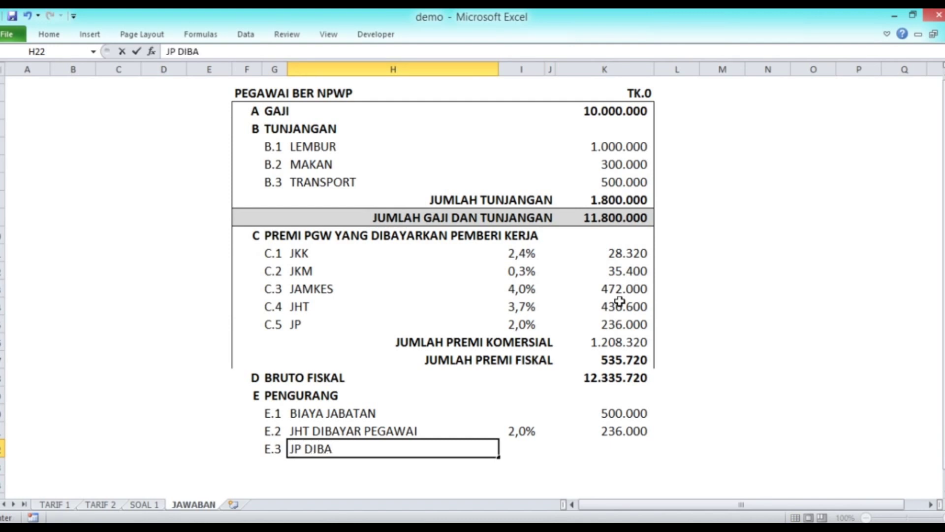
key(BackSpace)
text(AYAR PGW)
key(Return)
Copy the percentage cell I21 to I22 and set the JP DIBAYAR PGW rate to 1%
key(Up)
key(Right)
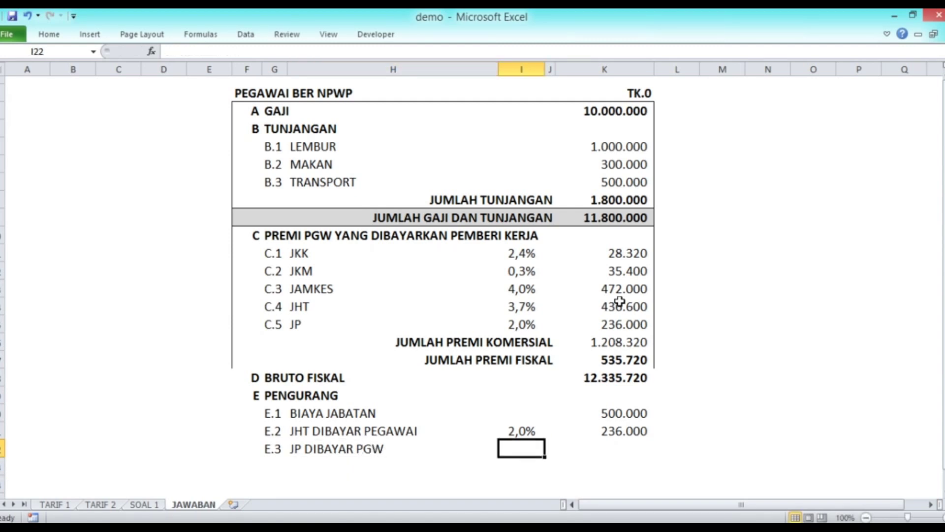
text(1)
key(Right)
key(Left)
key(Up)
key(ctrl+c)
key(Down)
key(Return)
text(1)
key(Return)
key(Up)
Enter 118000 in K22 as the JP DIBAYAR PGW amount, checking the employee-paid premiums on the SOAL 1 sheet
key(Right)
key(Right)
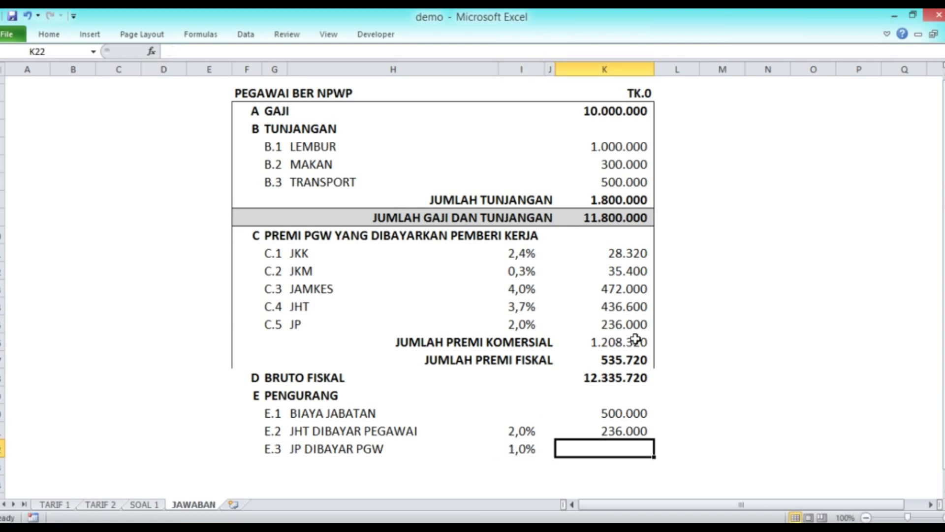
click(153, 505)
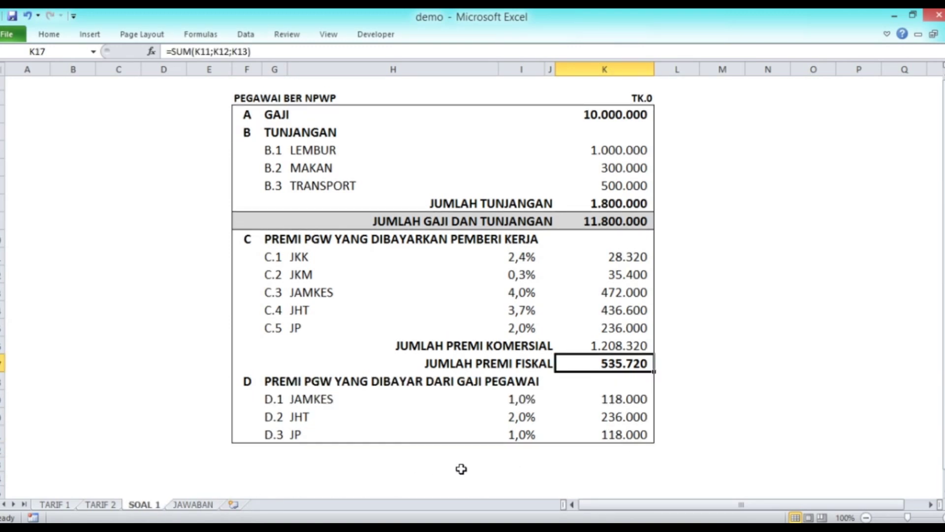
click(209, 506)
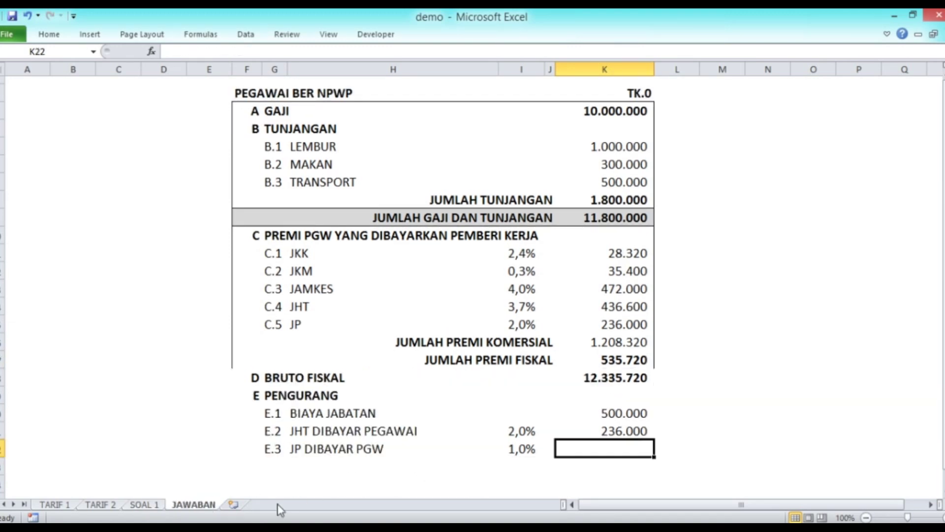
text(118000)
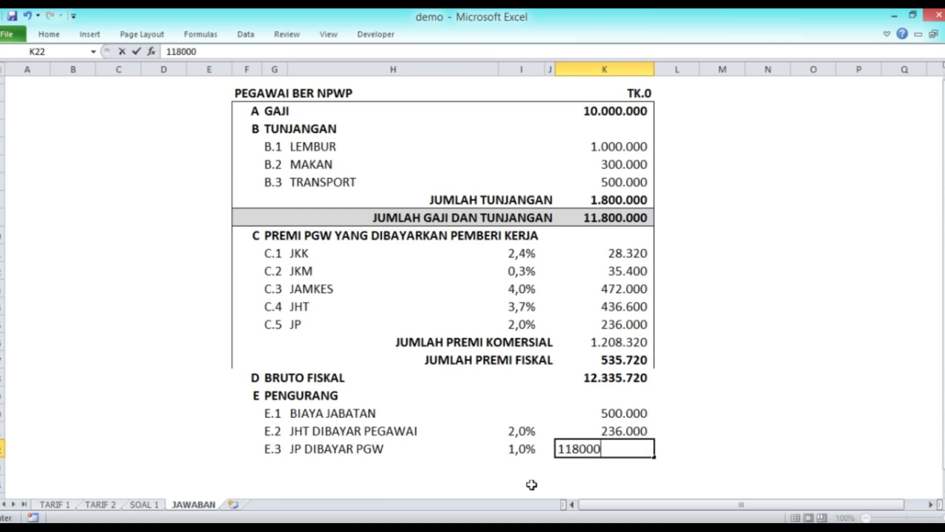
key(Return)
key(Up)
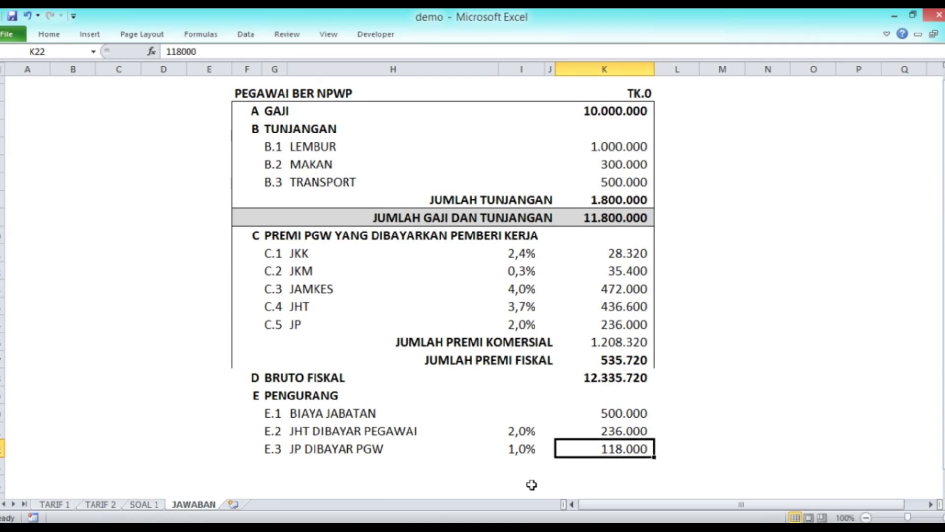
click(138, 505)
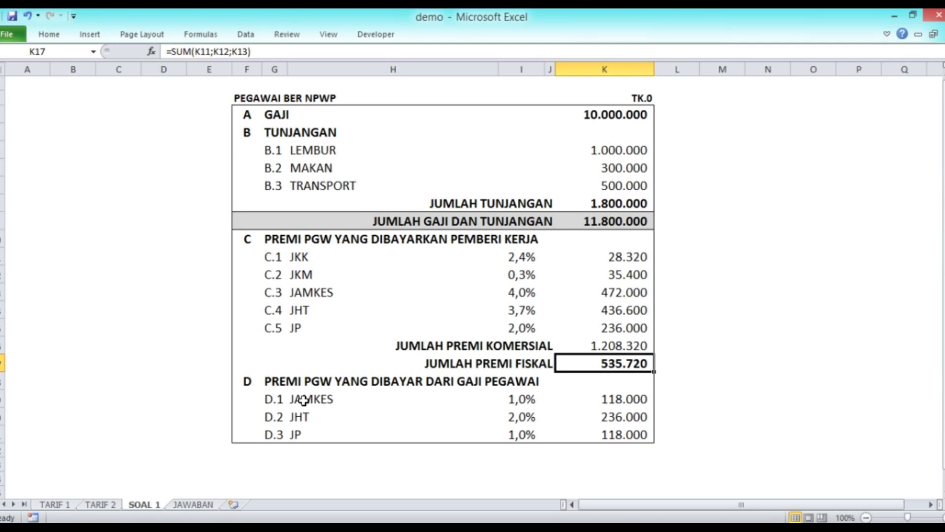
click(188, 505)
Copy the merged JUMLAH PREMI FISKAL label cell from row 17 to G23, below the deductions
key(Left)
key(Left)
key(Left)
key(Left)
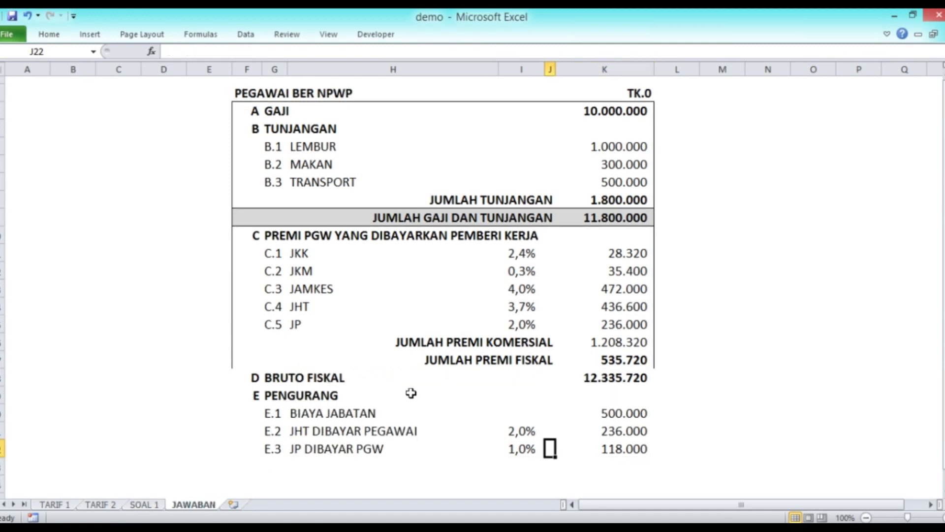
key(Down)
key(Up)
key(Up)
key(Up)
key(Up)
key(Up)
key(Up)
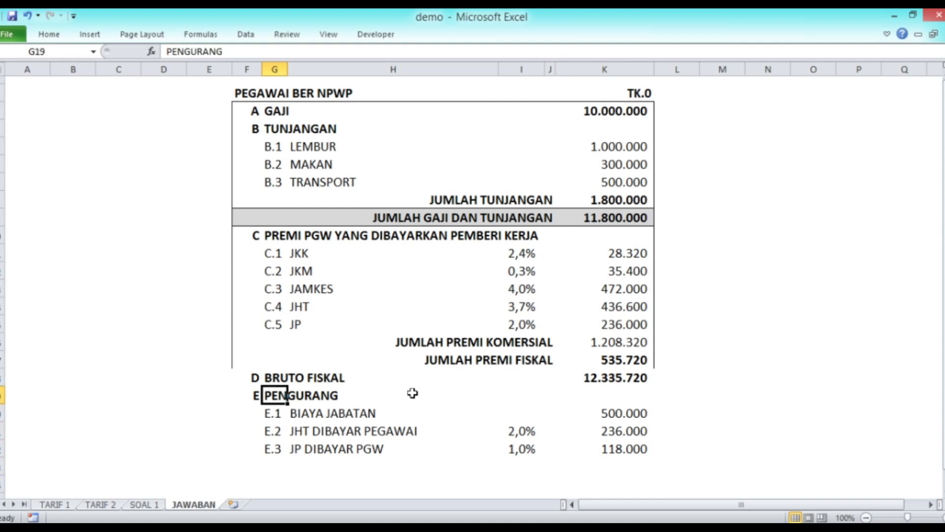
key(ctrl+c)
key(Down)
key(Down)
key(Down)
key(Down)
key(Down)
key(Down)
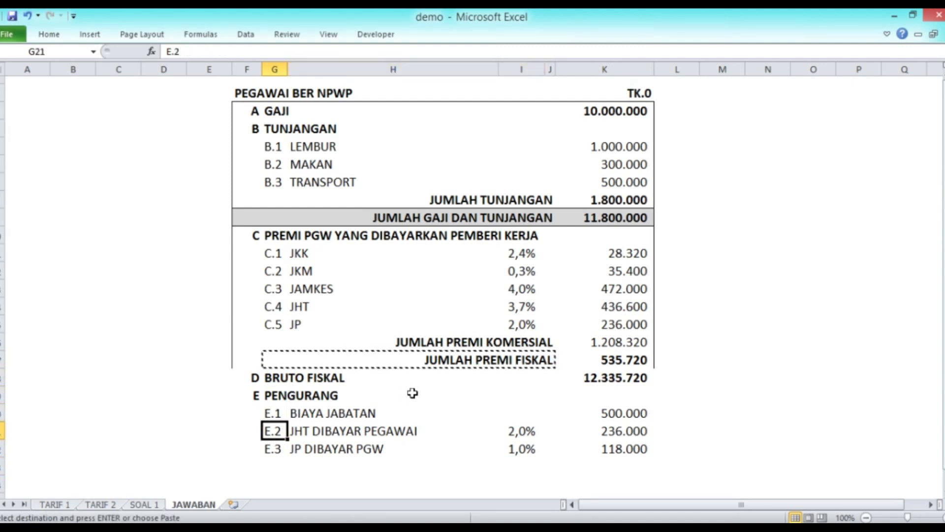
key(shift+Right)
key(shift+Right)
key(shift+Right)
key(shift+Right)
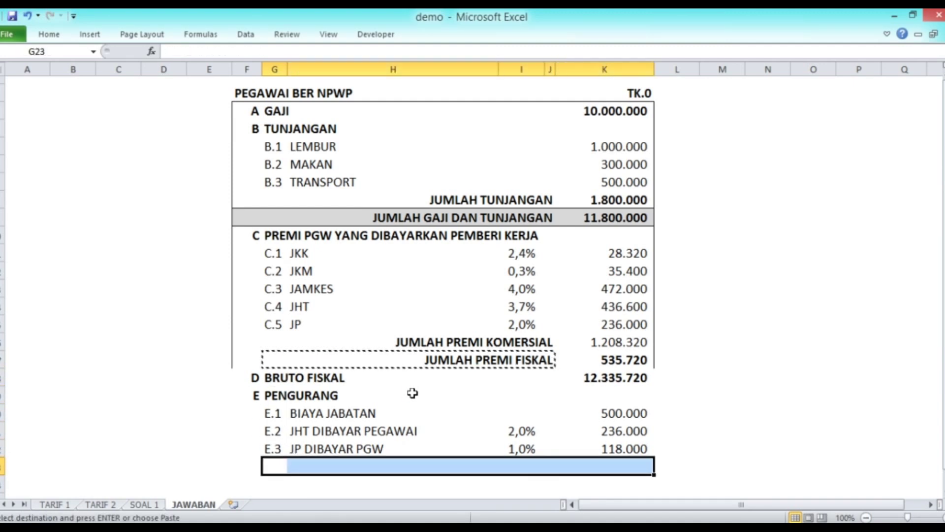
key(shift+Left)
key(Return)
Change the copied label in G23 to JUMLAH PENGURANG
text(JU)
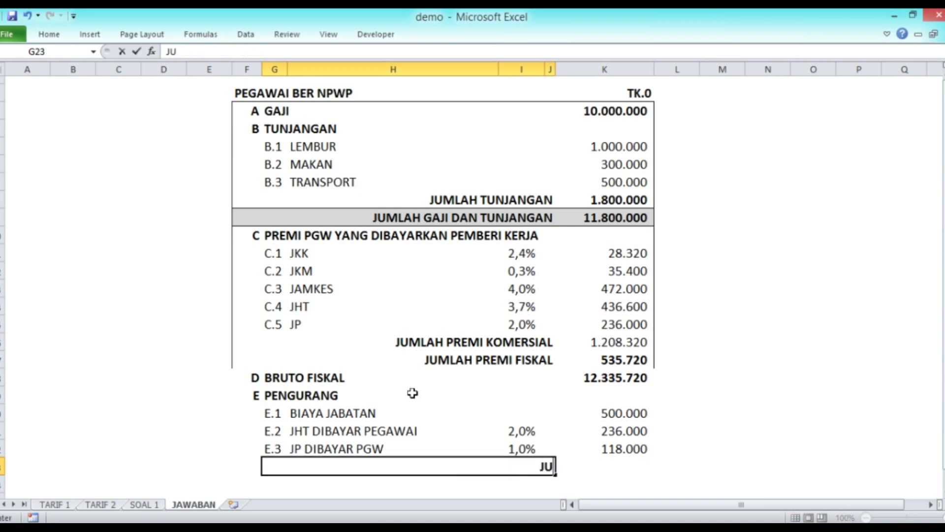
text(MLAH PENGURANG)
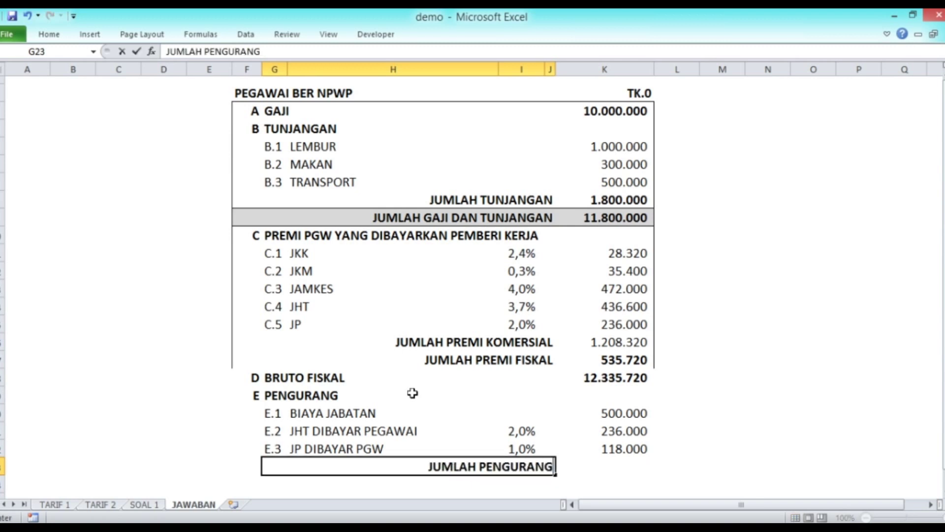
key(Return)
Total the deductions in K23 with =SUM(K20:K22) and make the amount bold
key(Up)
key(Right)
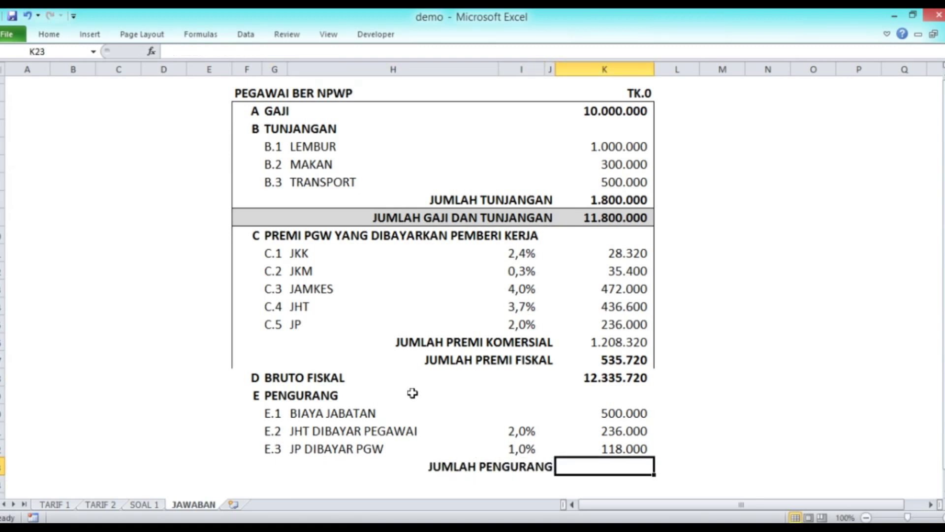
text(=SUM()
key(Up)
key(Up)
key(Up)
key(F8)
key(Down)
key(Down)
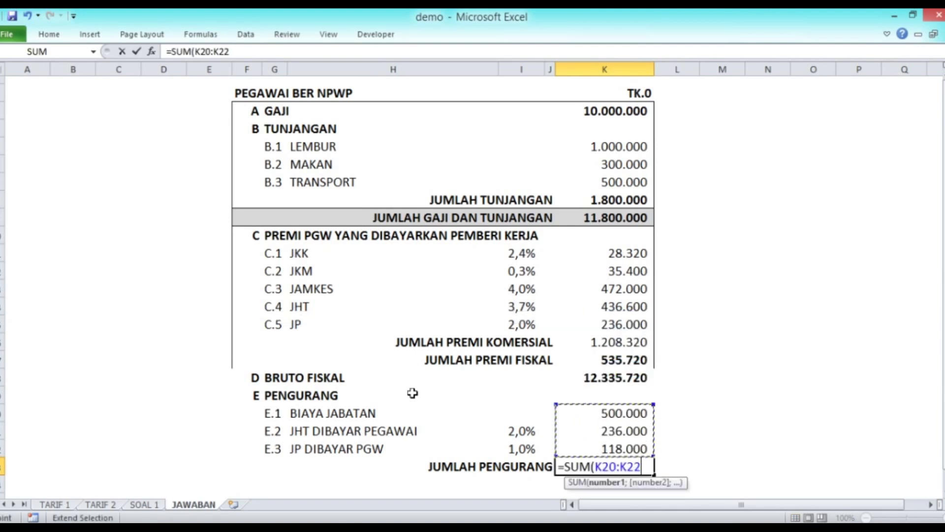
key(Return)
key(Up)
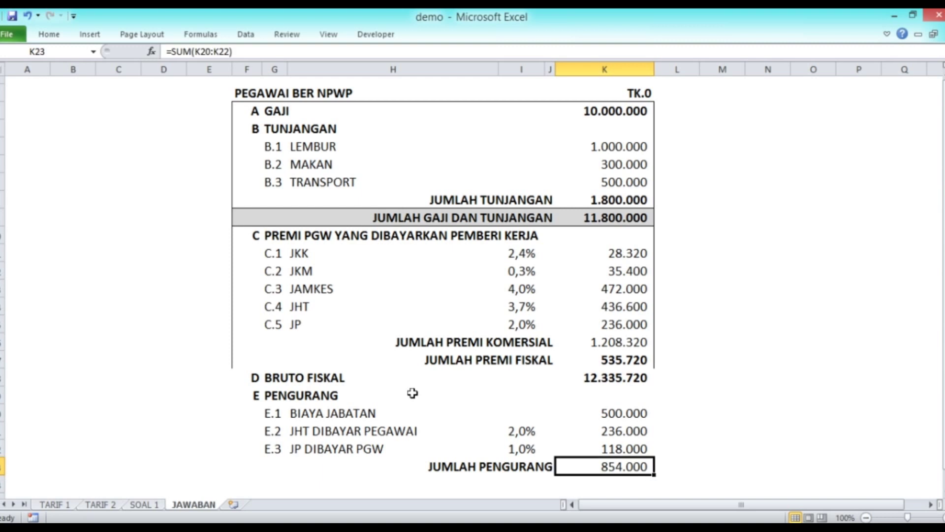
Add section letter F in F24 and the bold label NETO in G24
key(Left)
key(Left)
key(Left)
key(Left)
key(Left)
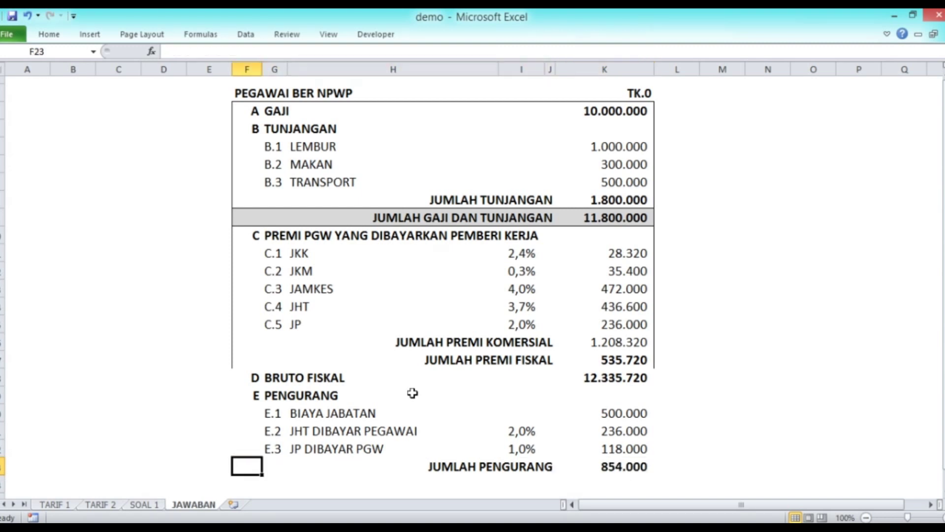
key(Down)
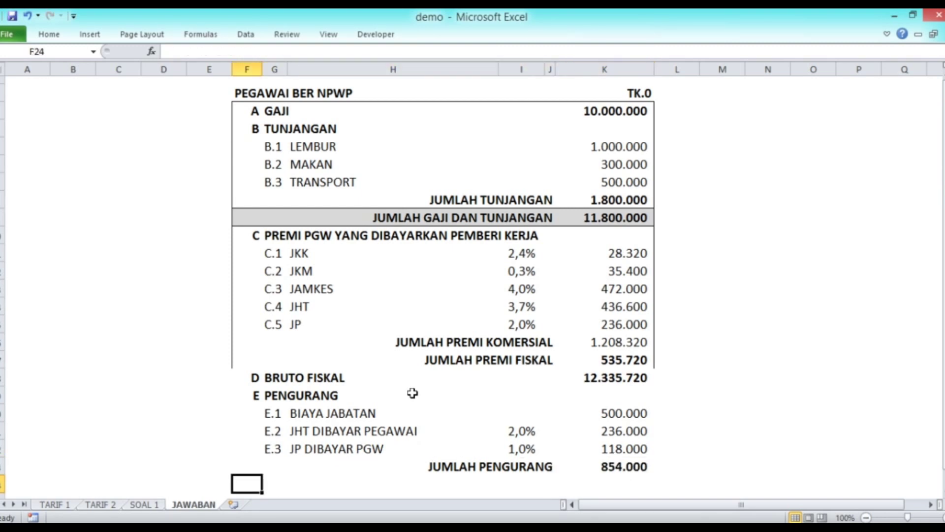
text(F)
key(Tab)
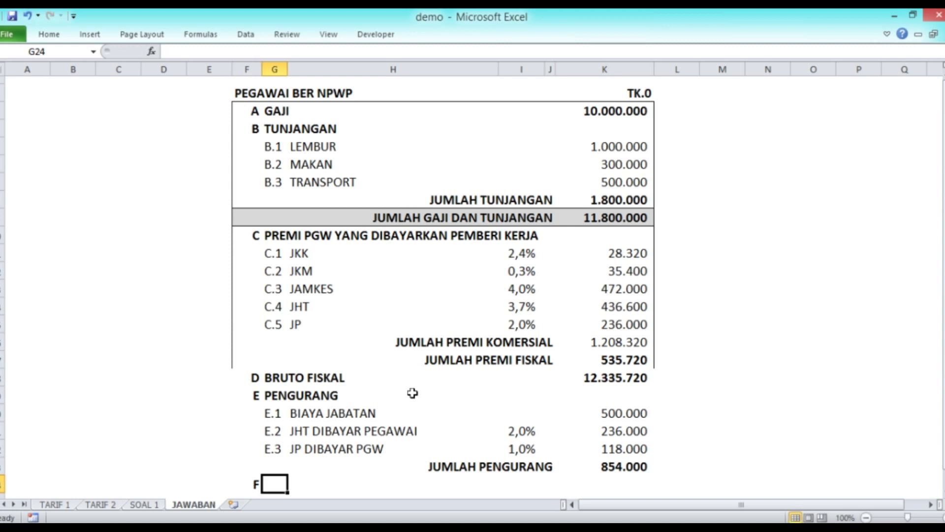
text(NETO)
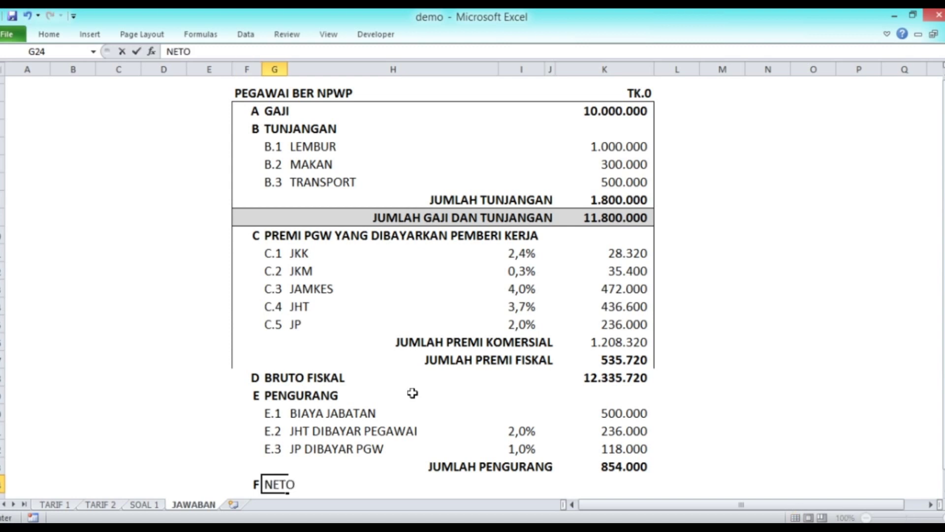
key(Down)
key(Up)
Calculate NETO in K24 as BRUTO FISKAL minus JUMLAH PENGURANG with =K18-K23, and make the amount bold
key(Right)
key(Right)
key(Right)
key(Right)
text(=)
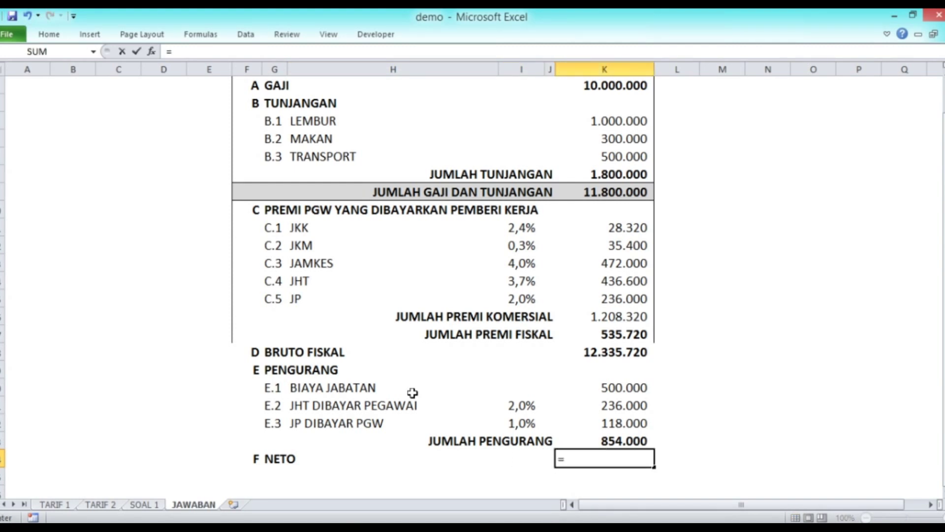
key(Up)
key(Up)
key(Up)
key(Up)
key(Up)
key(Up)
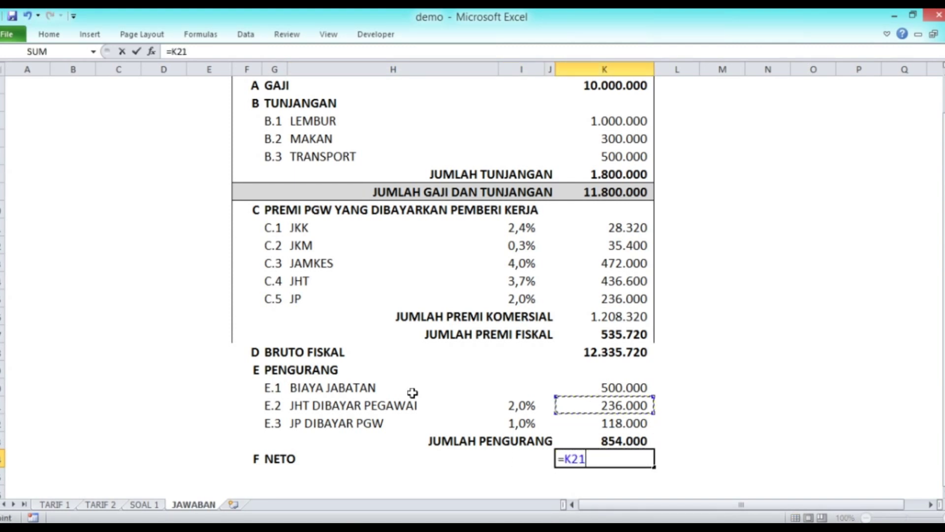
text(-)
key(Up)
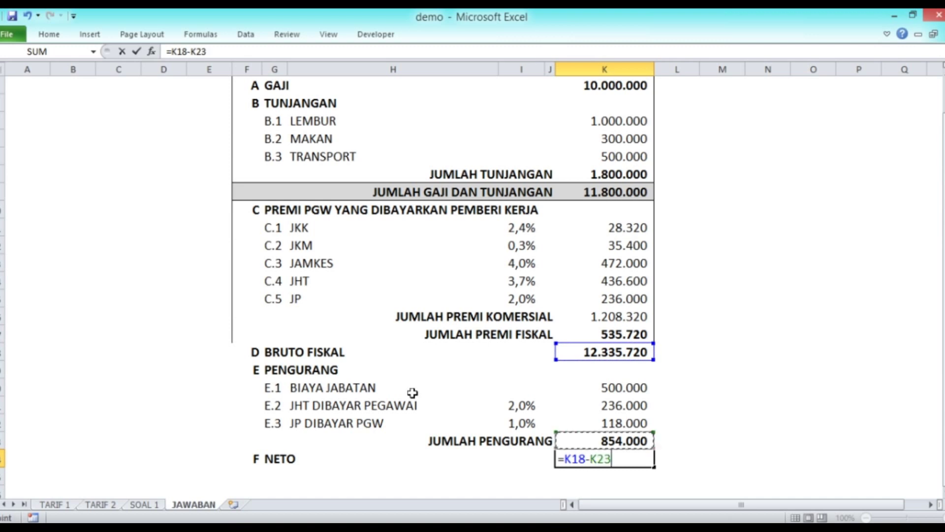
key(Return)
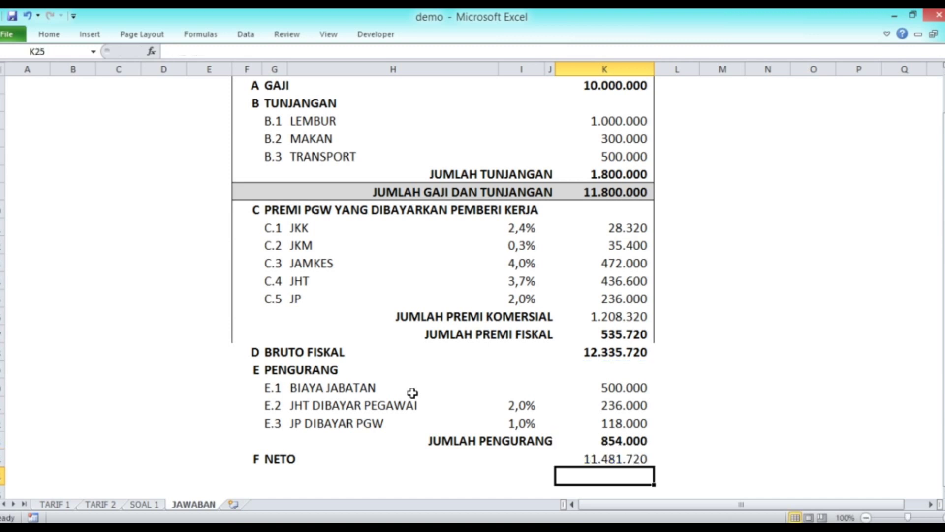
key(Up)
key(ctrl+b)
Add section letter G in F25 and the bold label NETO SETAHUN in G25
key(Down)
key(Left)
key(Left)
key(Left)
key(Left)
key(Left)
text(G)
key(Right)
text(NETOS)
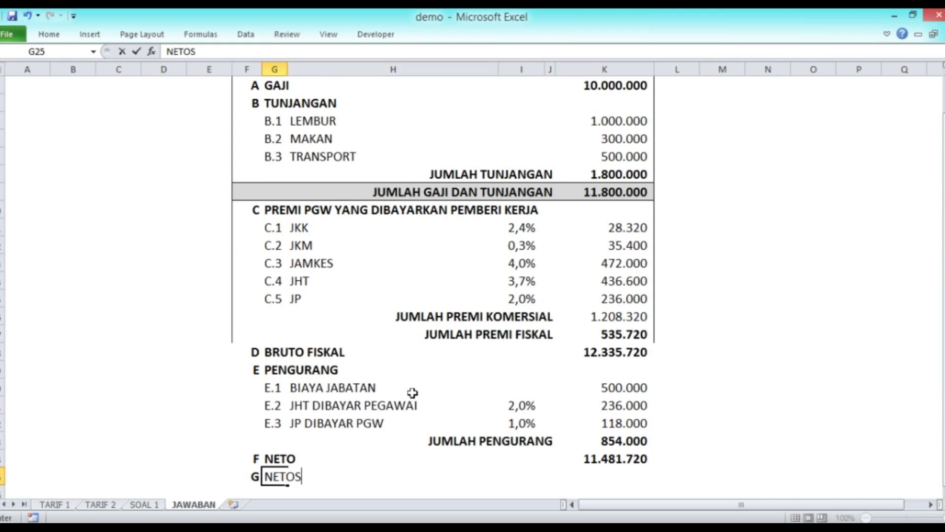
key(BackSpace)
text(SETAHUN)
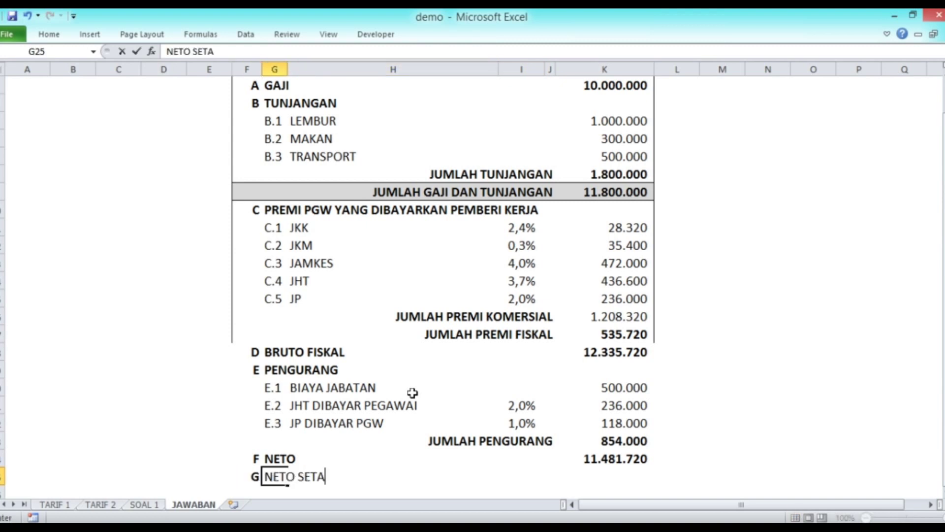
key(Return)
key(Up)
key(ctrl+b)
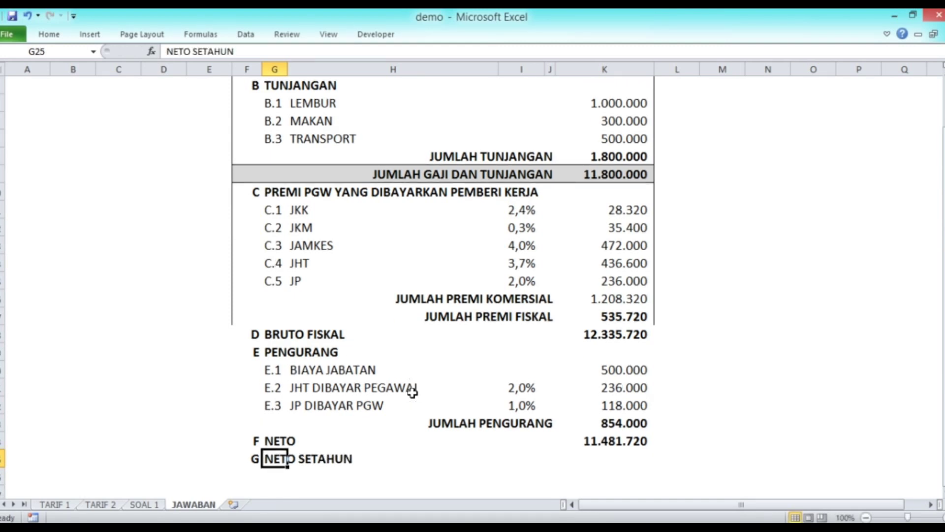
Calculate NETO SETAHUN in K25 with =K24*12 and make the amount bold
key(Right)
key(Right)
key(Right)
key(Right)
text(=)
key(Up)
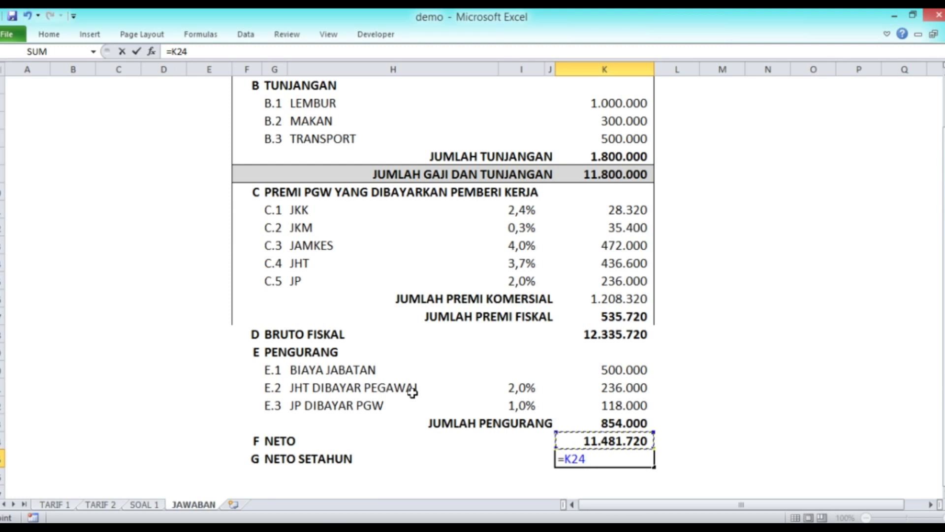
text(*12)
key(Return)
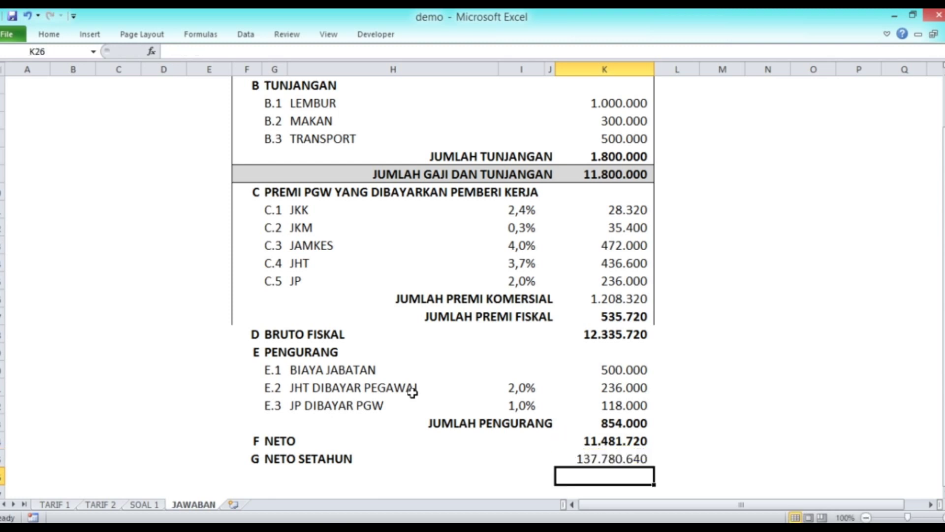
key(Up)
key(ctrl+b)
Add section letter H in F26 and the bold label PTKP in G26
key(Down)
key(Left)
key(Left)
key(Left)
key(Left)
key(Left)
text(H)
key(Right)
text(PTPK)
key(BackSpace)
key(BackSpace)
text(KP)
key(Return)
key(Up)
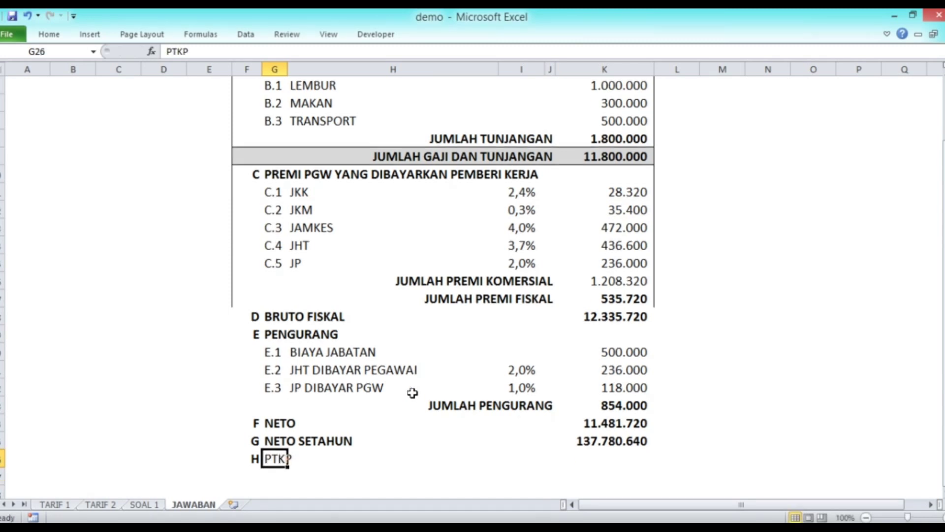
Enter the status TK.0 in I26 of the PTKP row
key(Right)
key(Right)
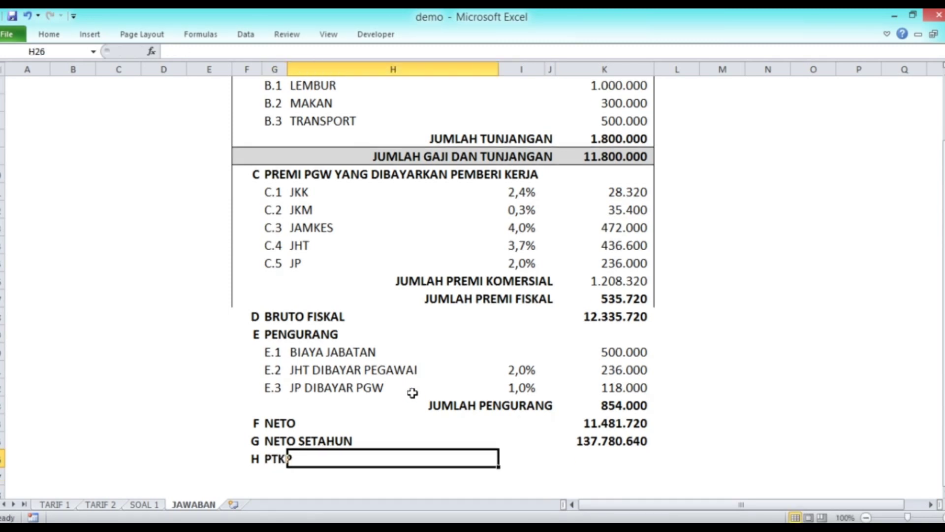
text(TK.0)
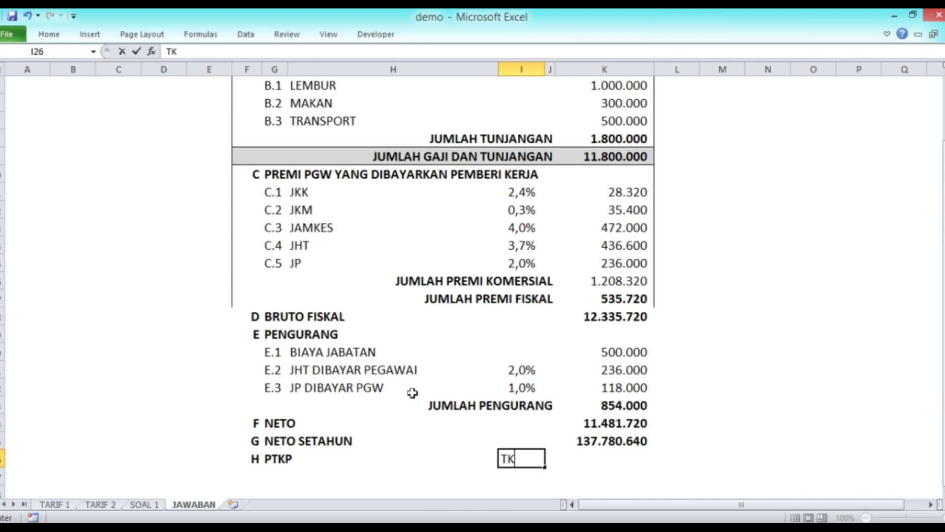
key(Return)
key(Up)
Enter the PTKP amount 54000000 in K26 and make it bold
key(Right)
key(Right)
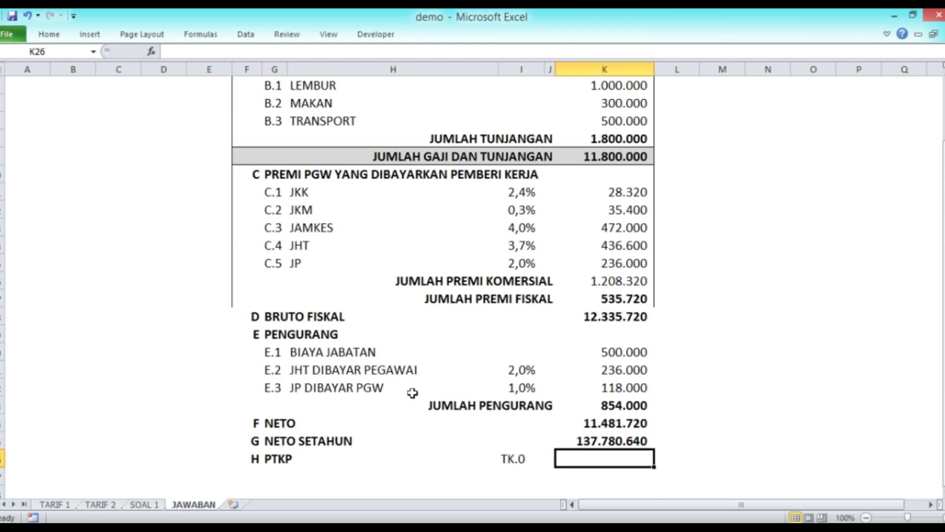
text(54000000)
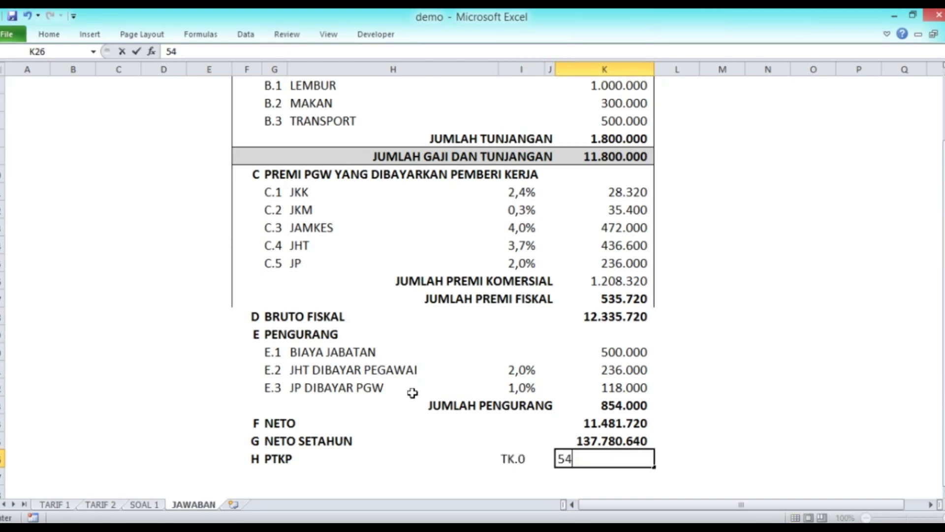
key(Return)
key(Up)
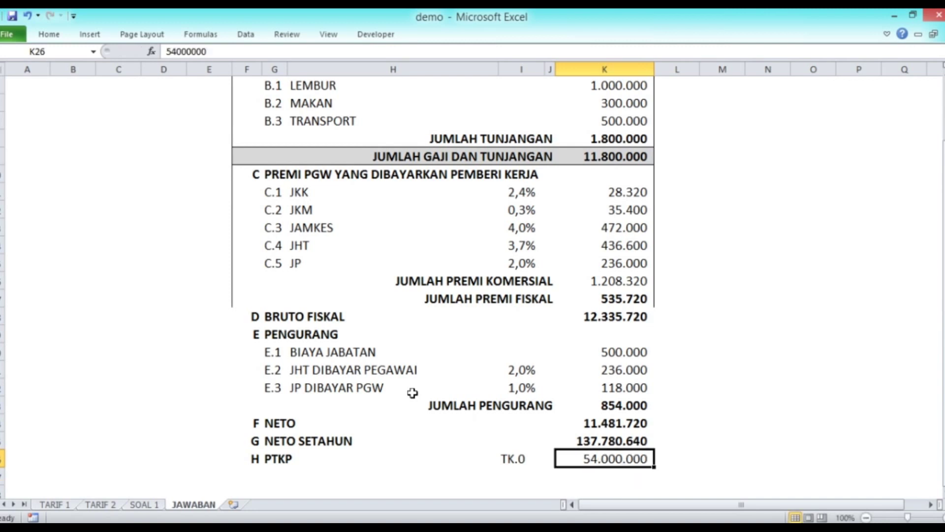
key(ctrl+b)
Add section letter I in F27 and the bold label PKP ( PENGHASILAN KENA PAJAK ) in G27
key(Down)
key(Left)
key(Left)
key(Left)
key(Left)
key(Left)
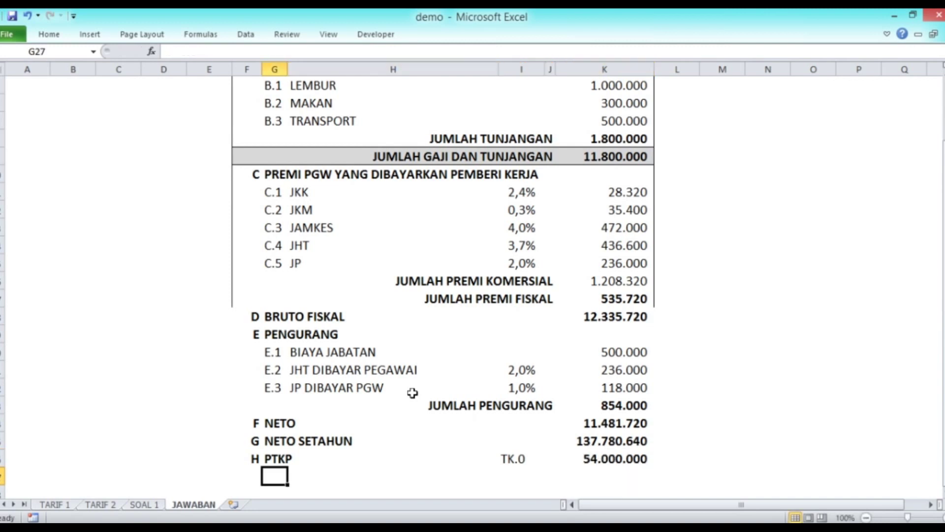
text(I)
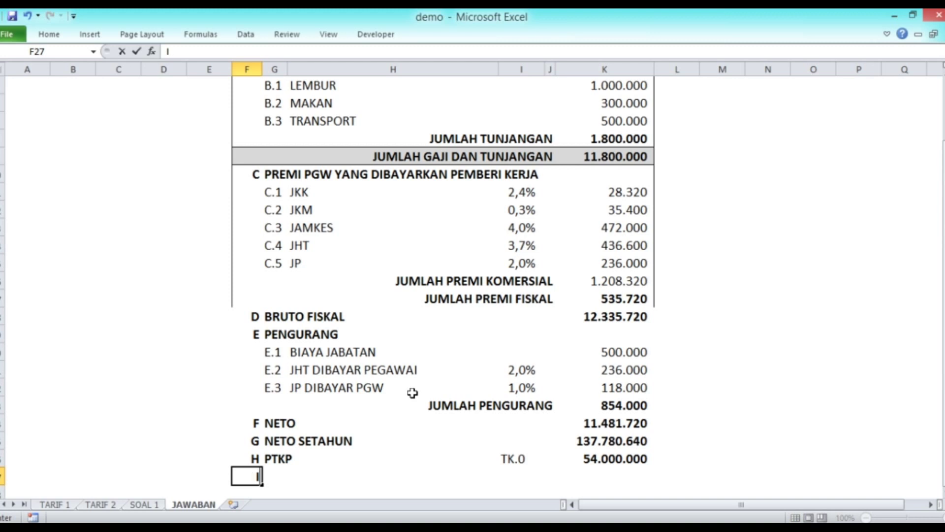
key(Return)
key(Up)
key(Right)
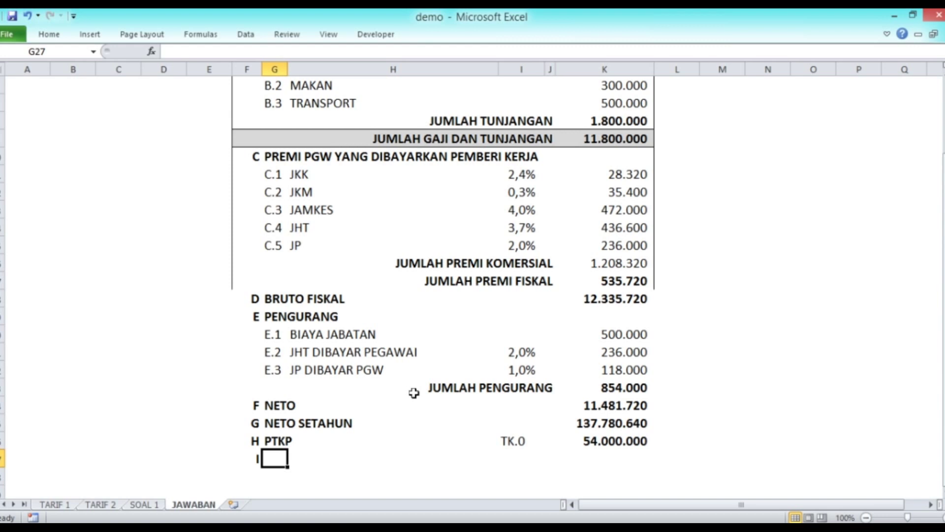
text(PKP)
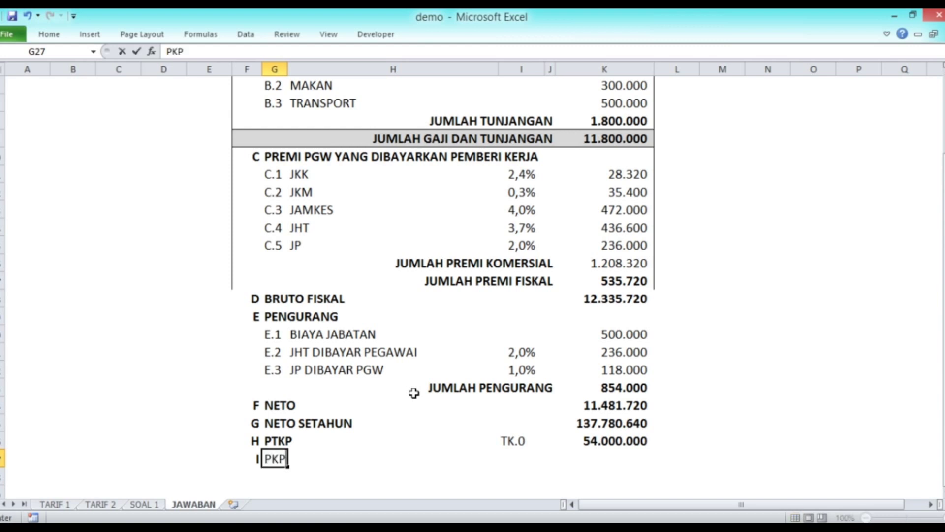
text( ( PENGHASILAN )
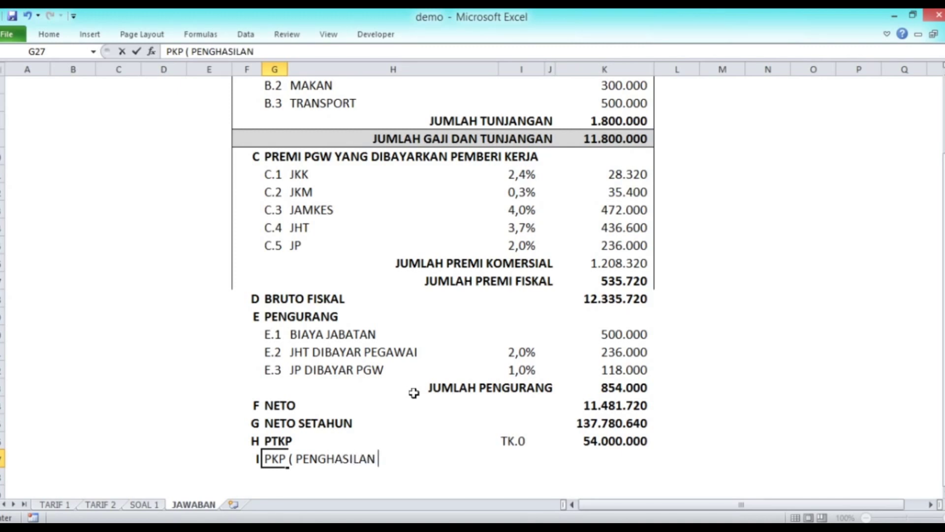
text(KENA PAJAK ))
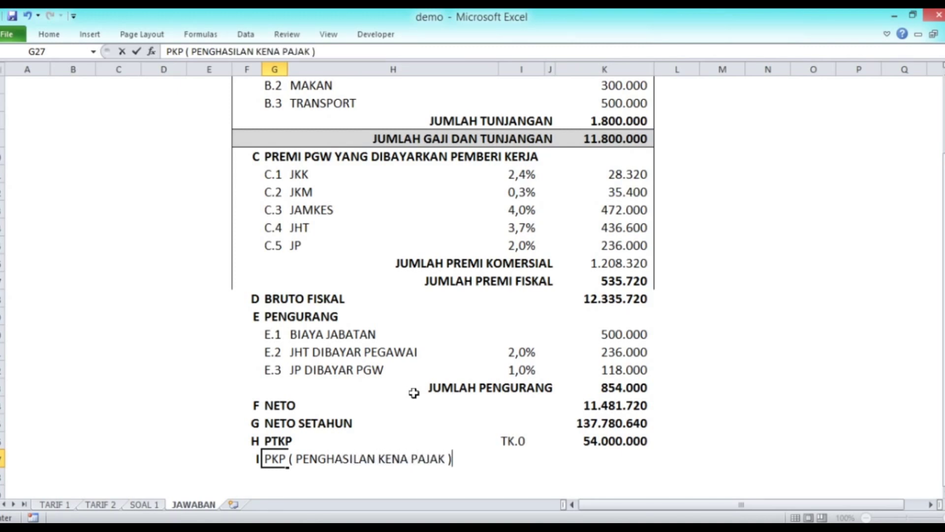
key(ctrl+Return)
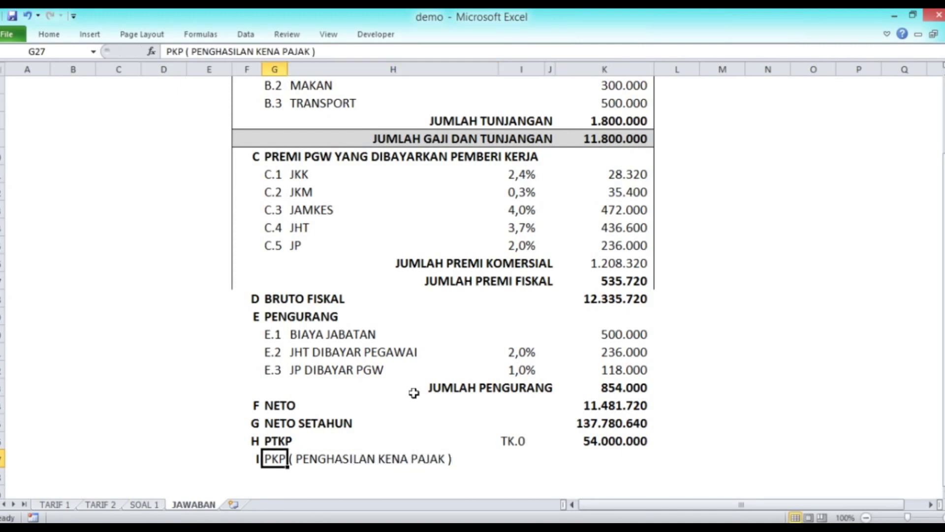
key(ctrl+b)
Calculate the PKP amount in K27 with =K25-K26
key(Right)
key(Right)
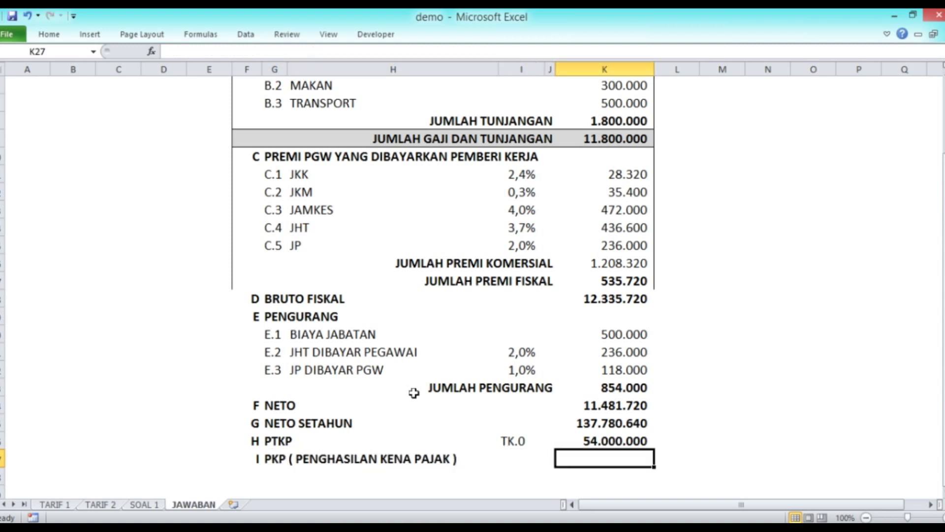
text(=)
key(Up)
key(Up)
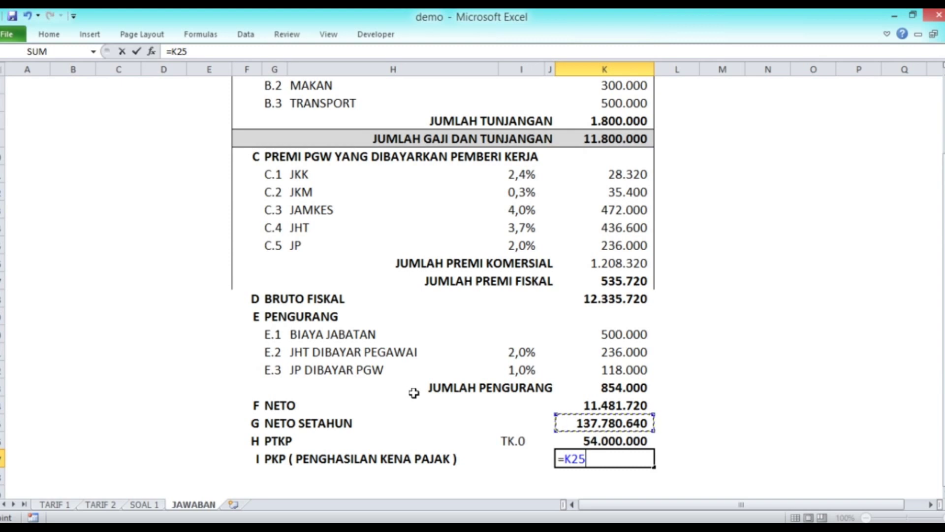
text(-)
key(Up)
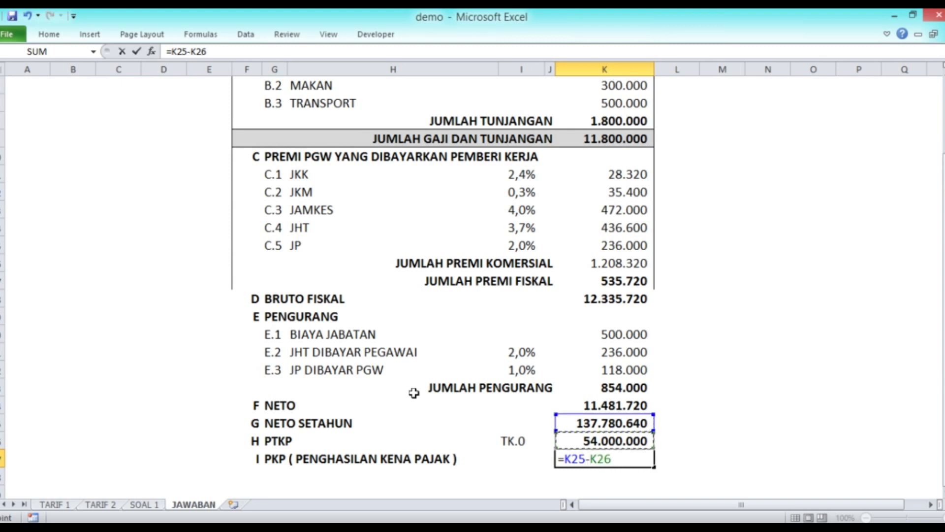
key(Return)
key(Up)
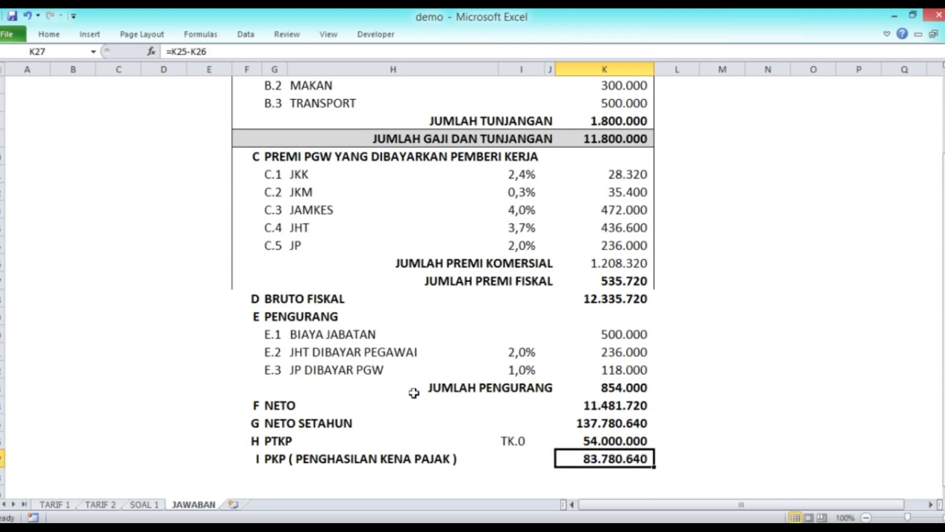
Add section letter J in F28 and the label PPH 21 SETAHUN in G28
key(Down)
key(Left)
key(Left)
key(Left)
key(Left)
key(Left)
text(J)
key(Tab)
text(PPH 21)
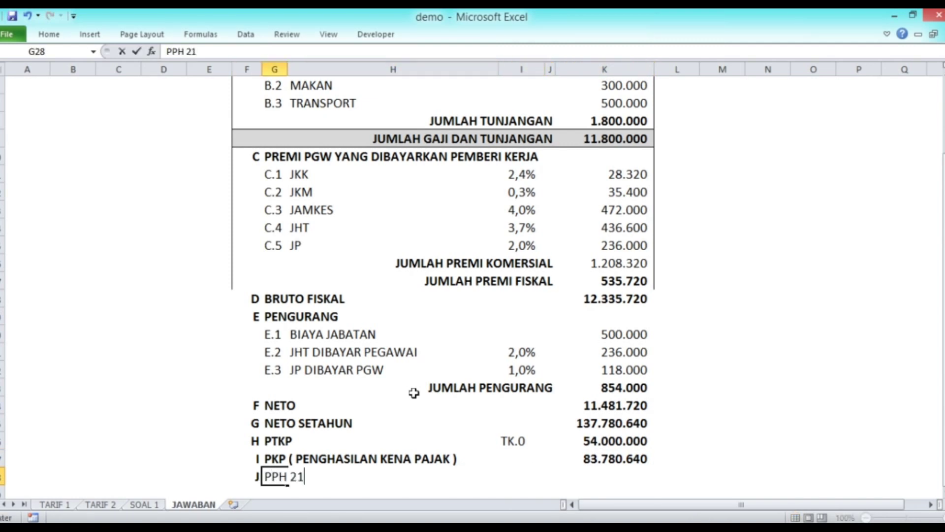
text( SETAHUB)
key(BackSpace)
text(N)
key(Return)
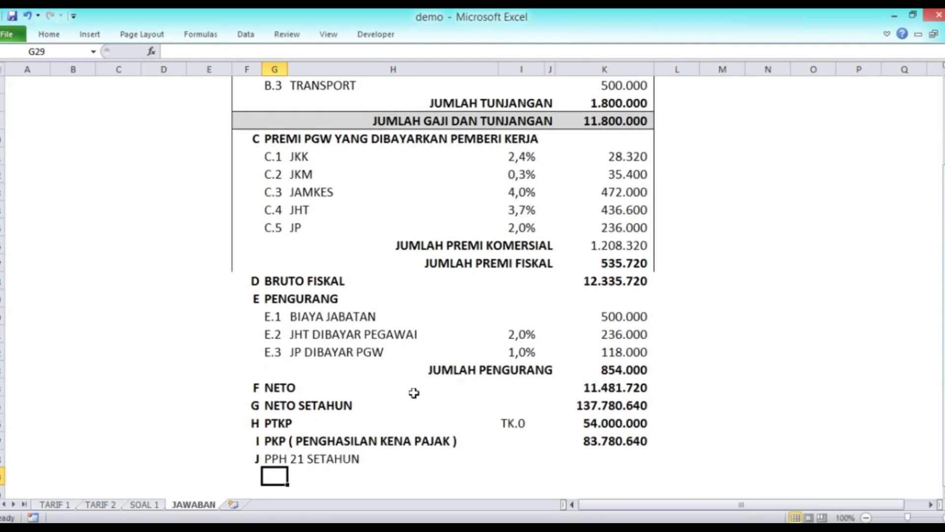
Add item number J.1 in G29 and the tax bracket label 0 S/D 60 JUTA in H29
text(J.1)
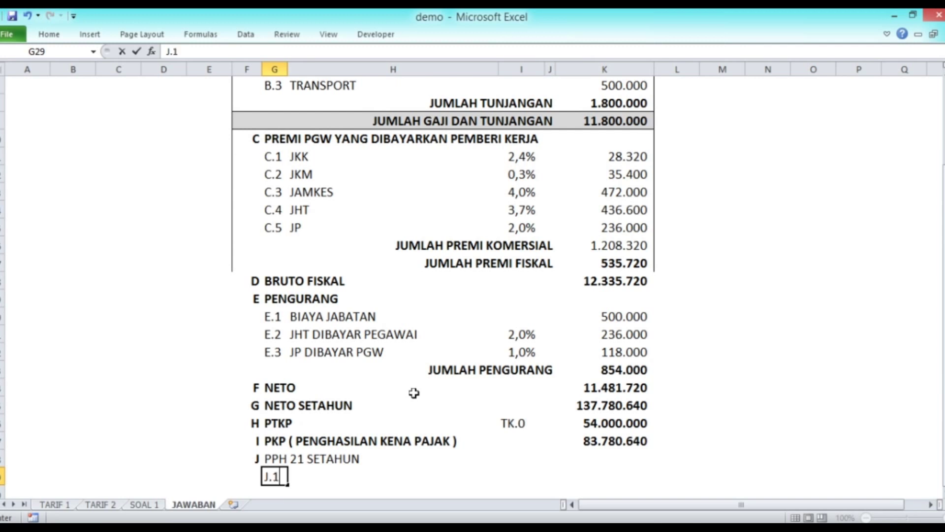
key(Tab)
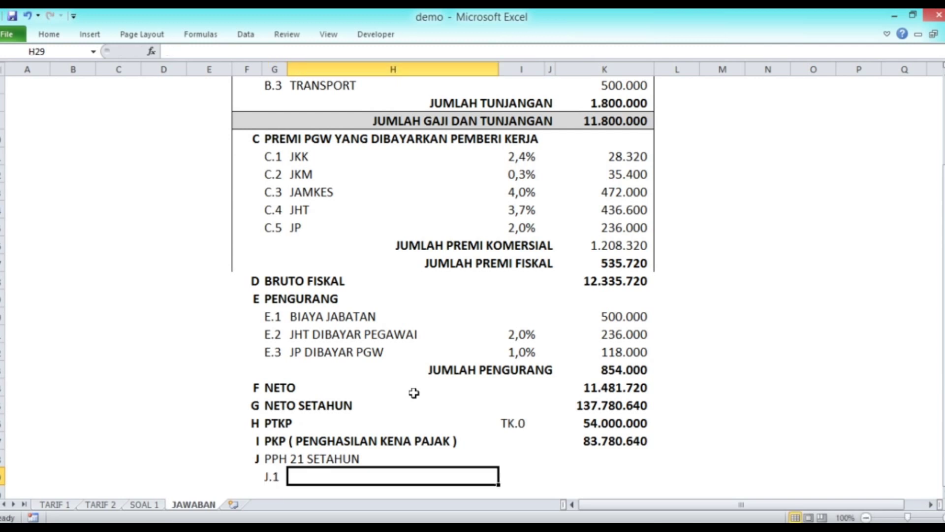
text(0)
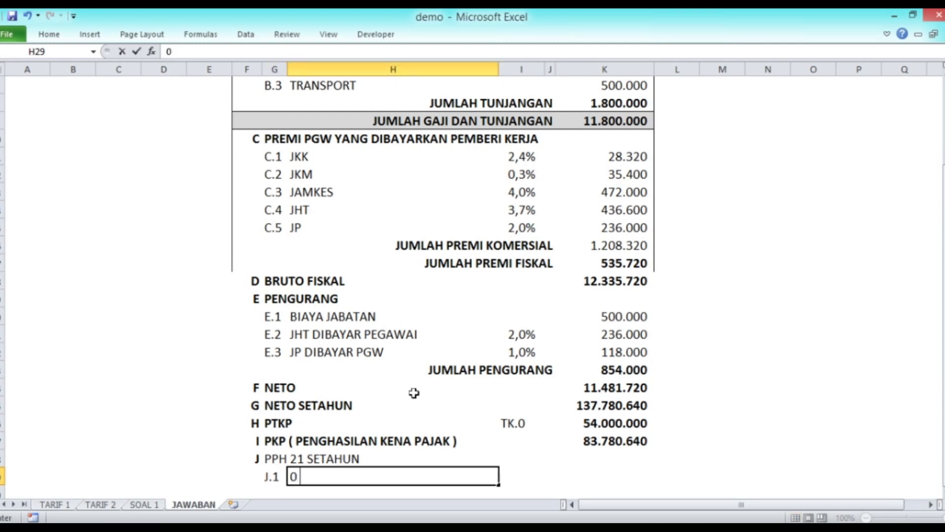
text( S/D 60 JUTA)
key(Return)
Calculate the first bracket's tax in K29 with =60000000*5% and make the amount bold
key(Up)
key(Right)
key(Right)
key(Right)
text(=)
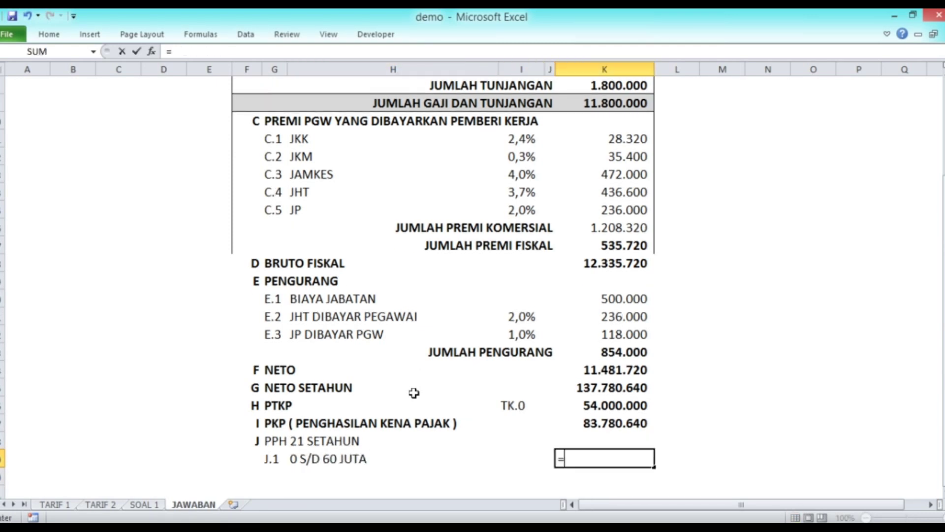
text(60000000*5%)
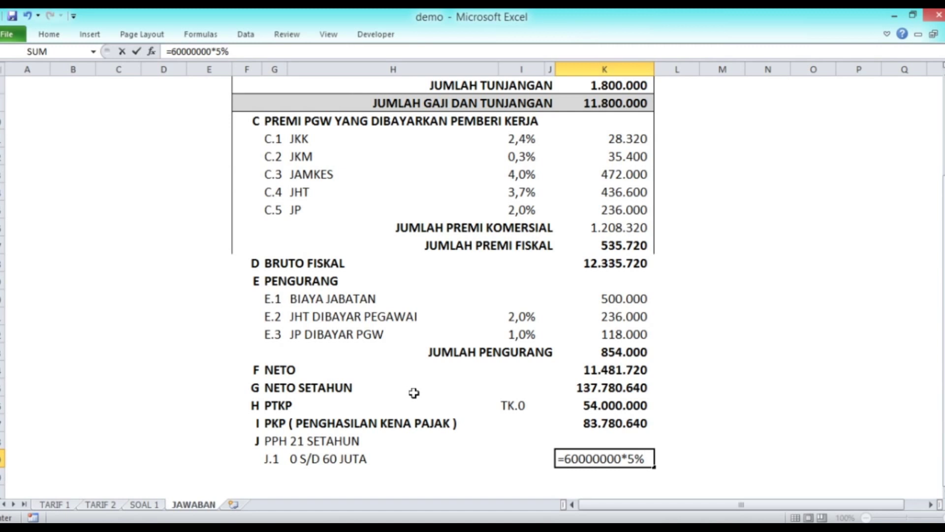
key(ctrl+Return)
key(ctrl+b)
Add item number J.2 in G30 and the tax bracket label DIATAS 60 JUTA S/D 250 JUTA in H30
key(Down)
key(Left)
key(Left)
key(Left)
key(Left)
text(J)
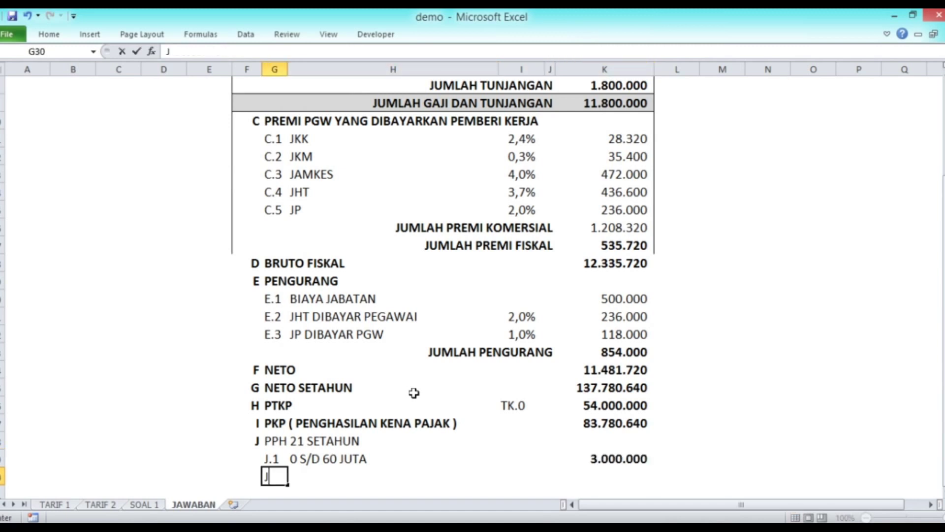
text(.2)
key(Return)
key(Up)
key(Right)
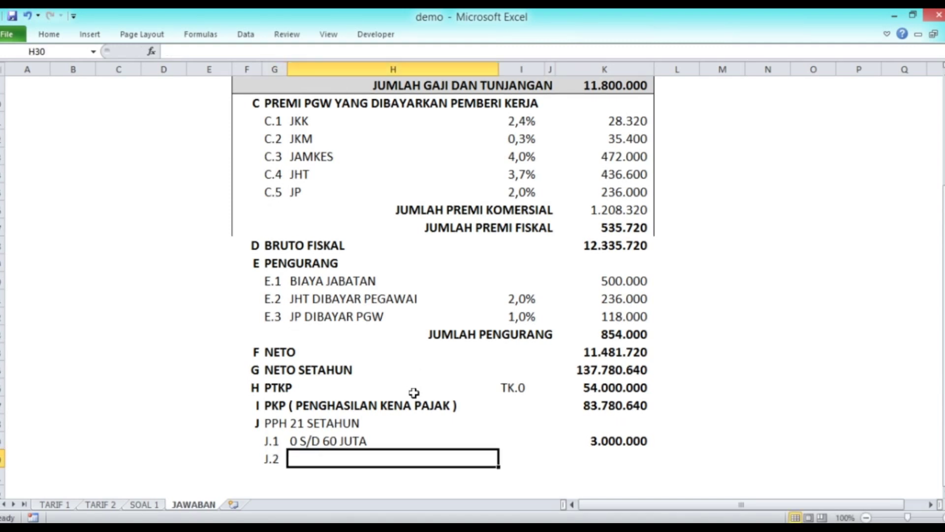
text(DIA)
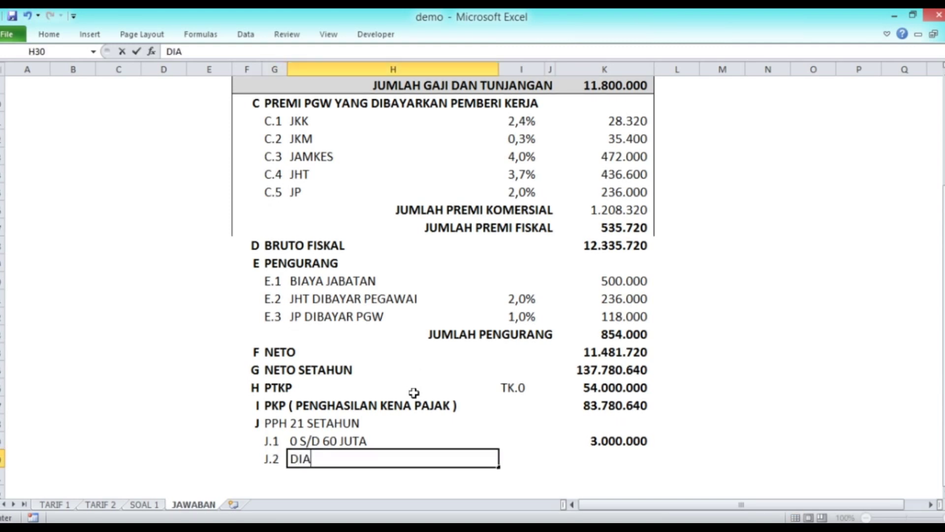
text(TAS 60 JUTA S)
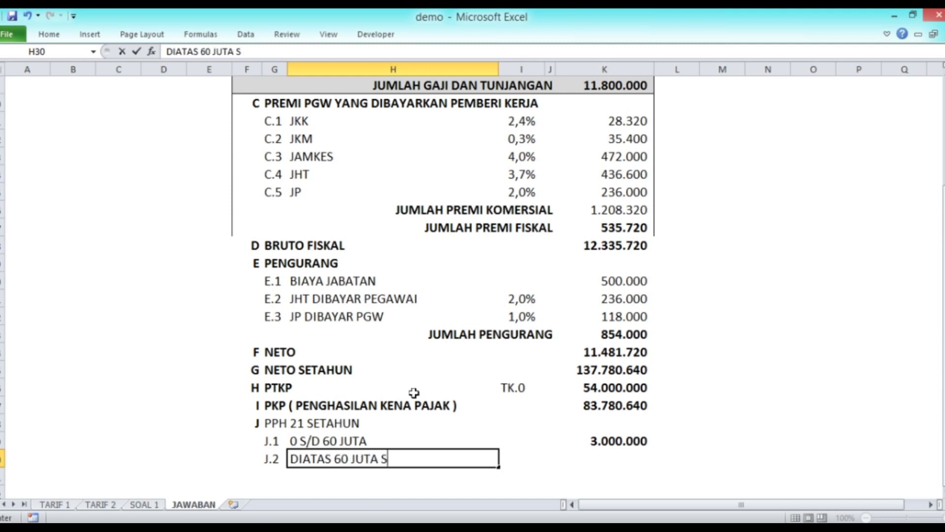
text(/D 25)
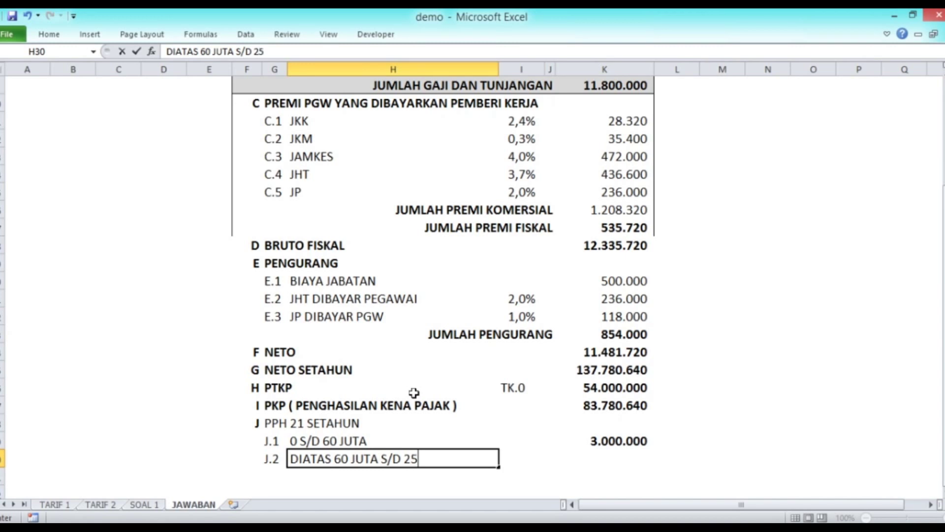
text(0 JUTA)
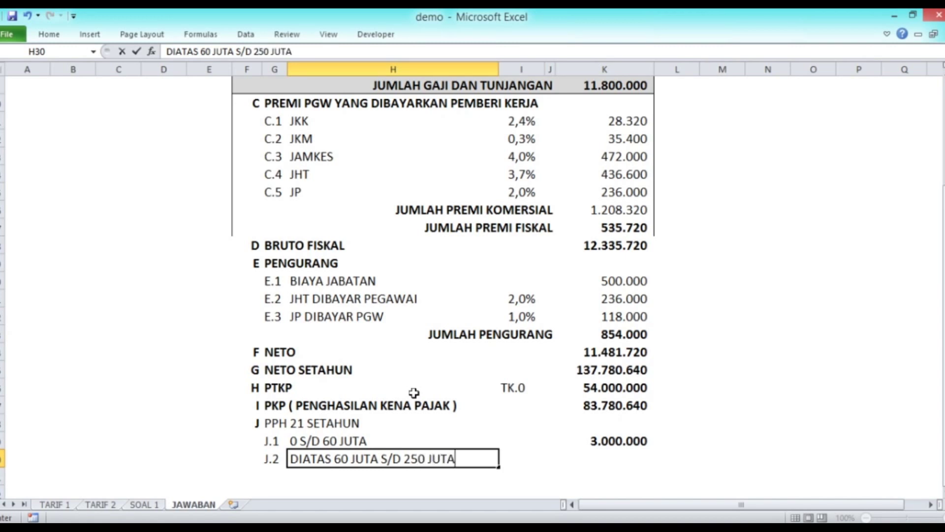
key(Tab)
key(Tab)
key(Tab)
text(=)
key(Up)
key(Up)
key(Up)
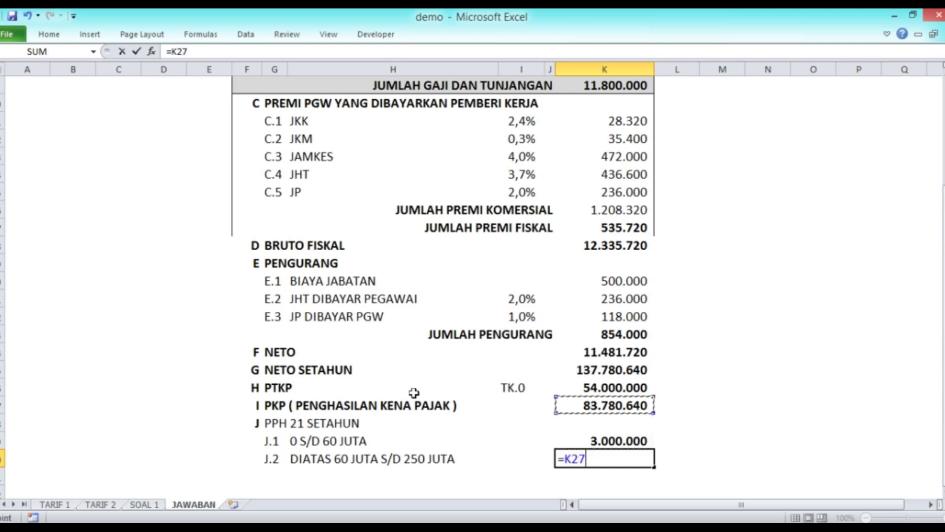
text(-600000)
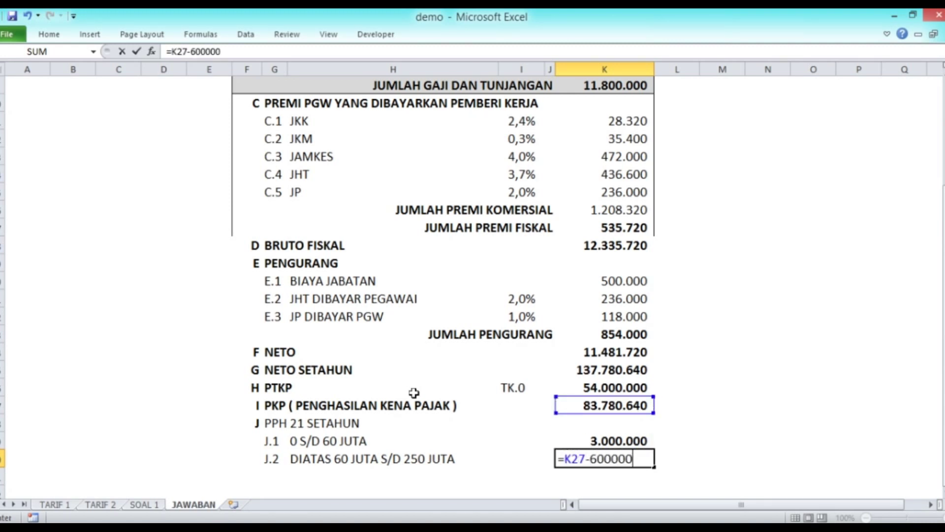
text(00))
click(173, 52)
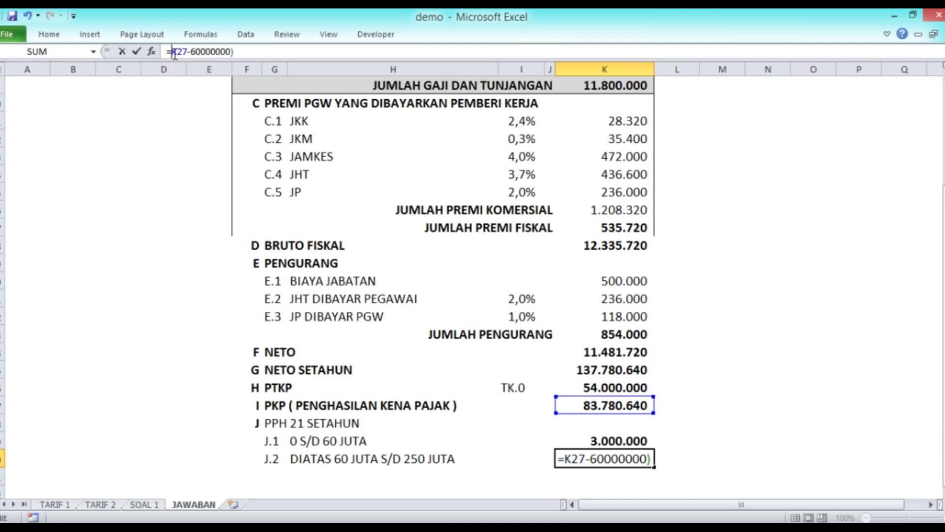
text(()
click(246, 53)
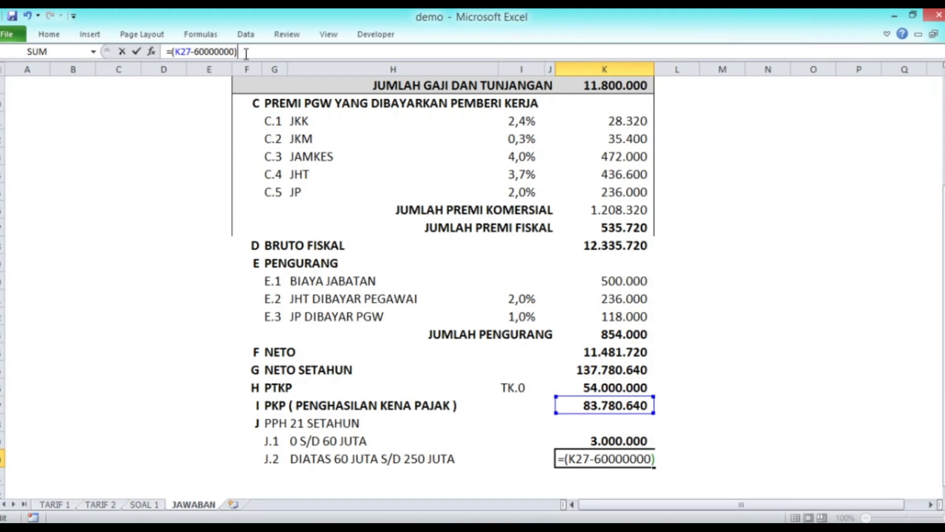
text(*15%)
key(Return)
key(Up)
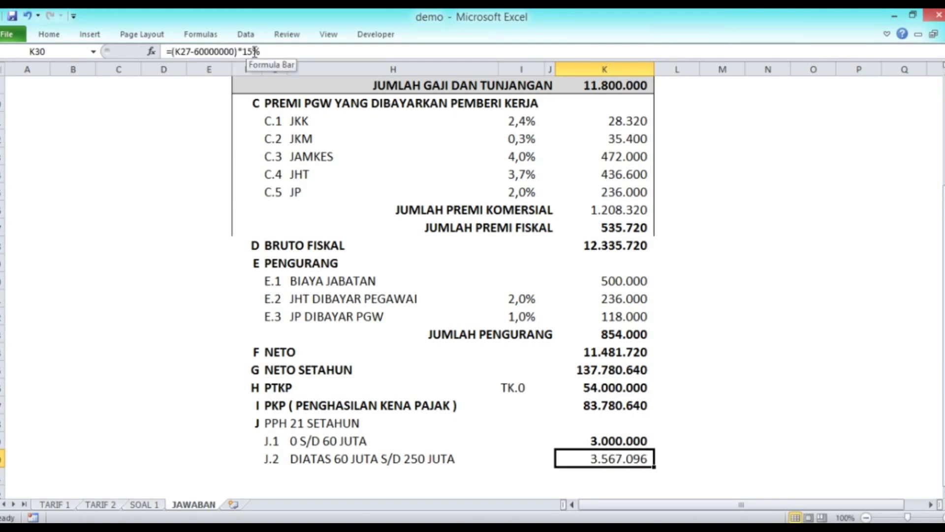
key(ctrl+b)
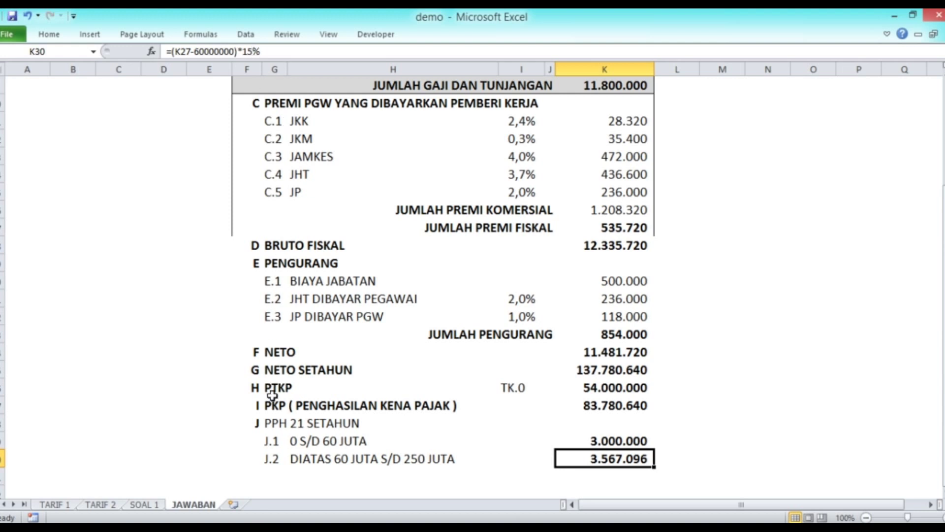
Make the PPH 21 SETAHUN label in G28 bold
click(273, 421)
key(ctrl+b)
key(Down)
key(Down)
key(Down)
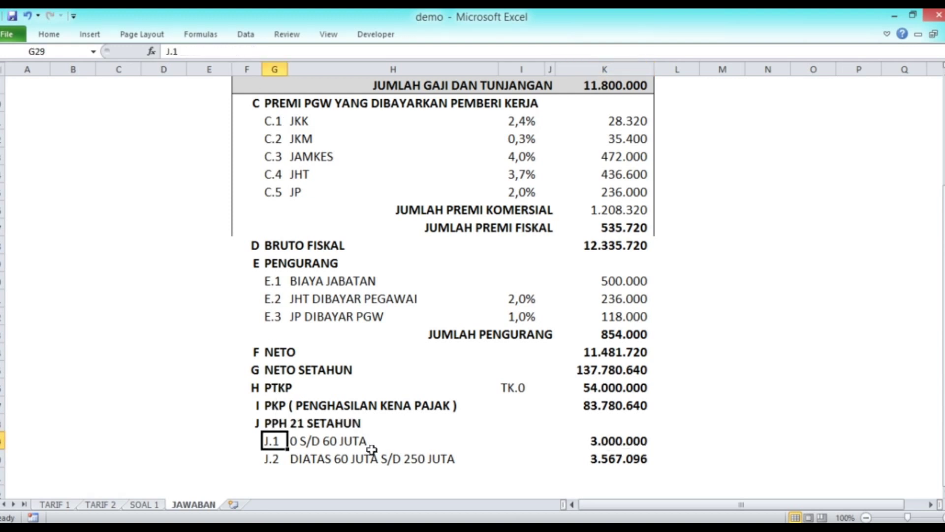
Copy the merged JUMLAH PENGURANG label cell from row 23 to G31, below the J.2 bracket row
key(Up)
key(Up)
key(Up)
key(Up)
key(Up)
key(Up)
key(Up)
key(Up)
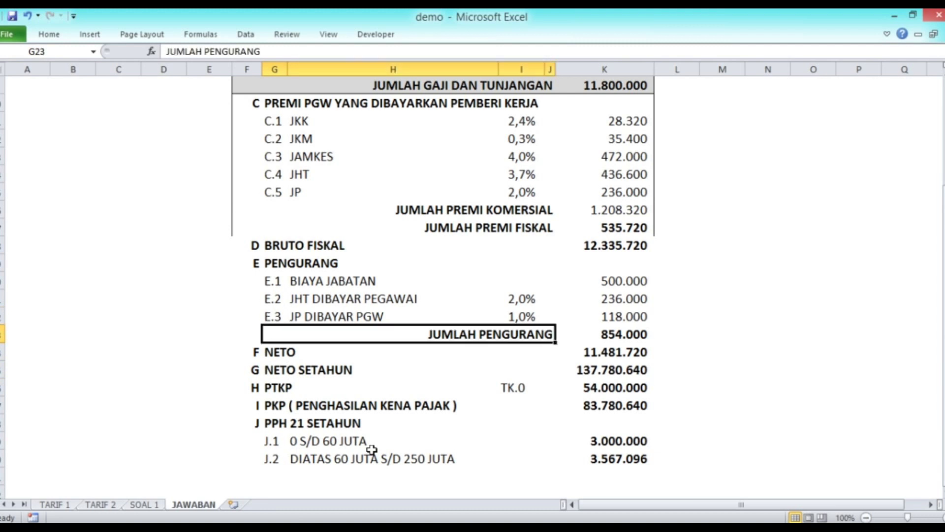
key(ctrl+c)
key(Down)
key(Down)
key(Down)
key(Down)
key(Down)
key(Down)
key(Down)
key(Down)
key(shift+Right)
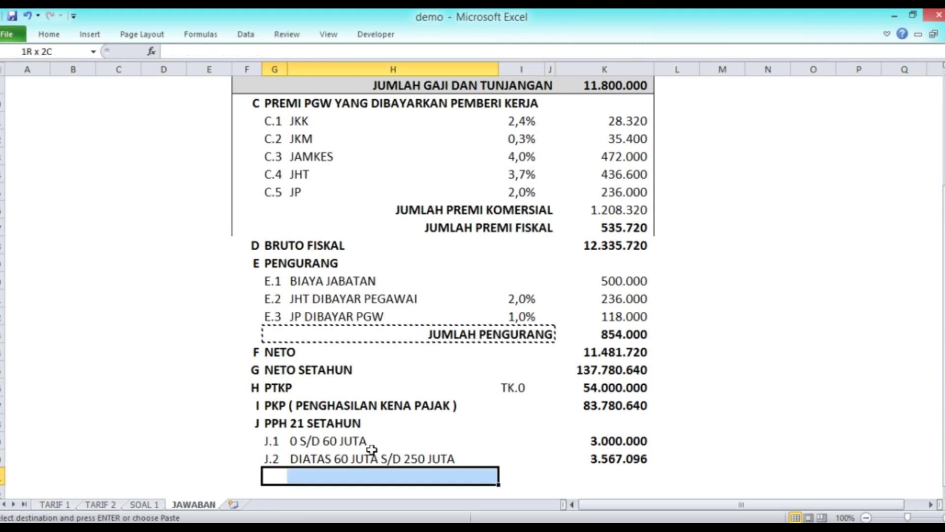
key(shift+Right)
key(shift+Right)
key(Return)
Replace the copied label in row 31 with JUMLAH PPH 21 SETAHUN
key(Left)
key(Right)
text(JUMLAH PPH 21 SETAHUN)
key(Return)
Total the annual tax in K31 with =K29+K30 and make the amount bold
key(Up)
key(Right)
key(Right)
key(Left)
text(=)
key(Up)
key(Up)
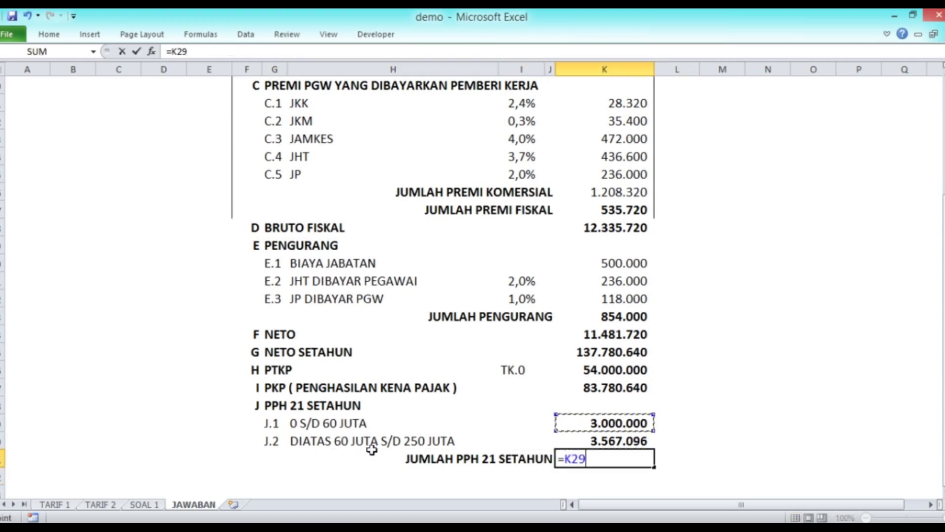
text(+)
key(Up)
key(Return)
key(Up)
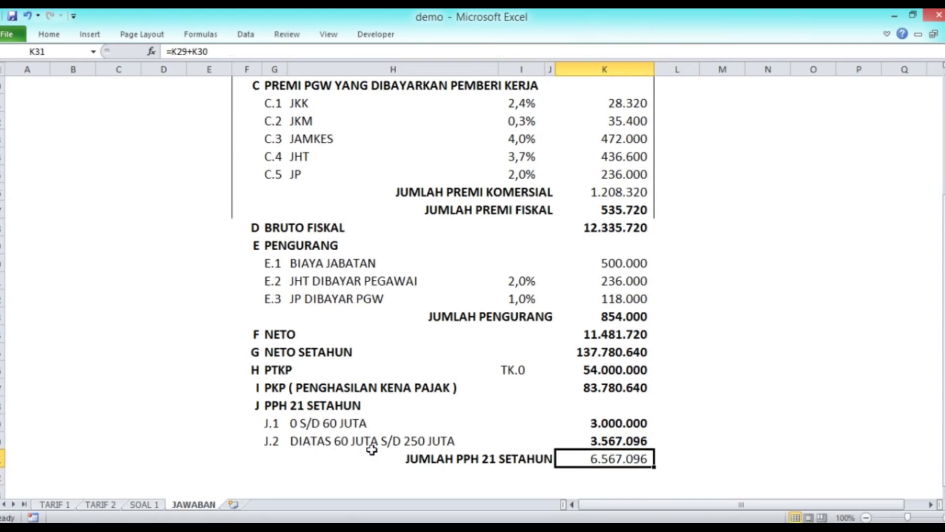
Add item letter K in F32 and the label PPH 21 SEBULAN in G32, and make the label bold
key(Down)
key(Left)
key(Left)
key(Left)
key(Left)
key(Left)
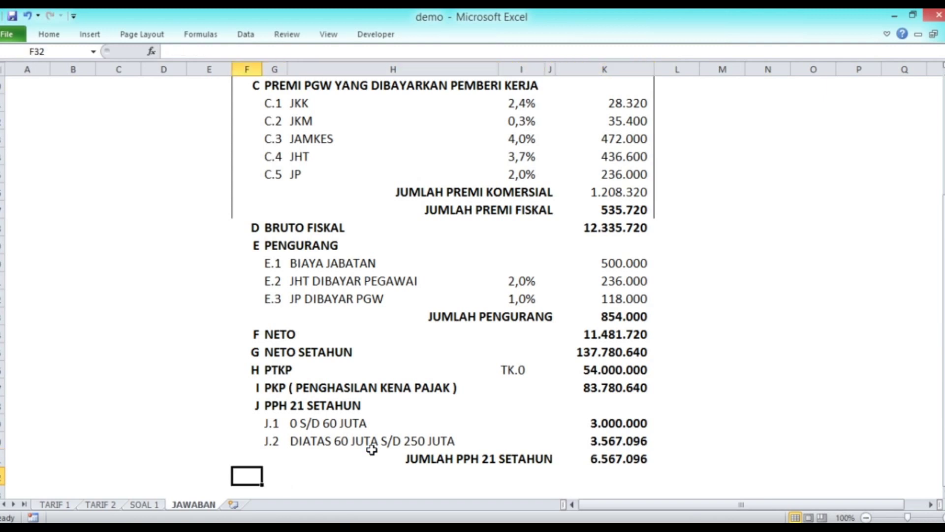
text(K)
key(Right)
text(PPH 21 SEBULAN)
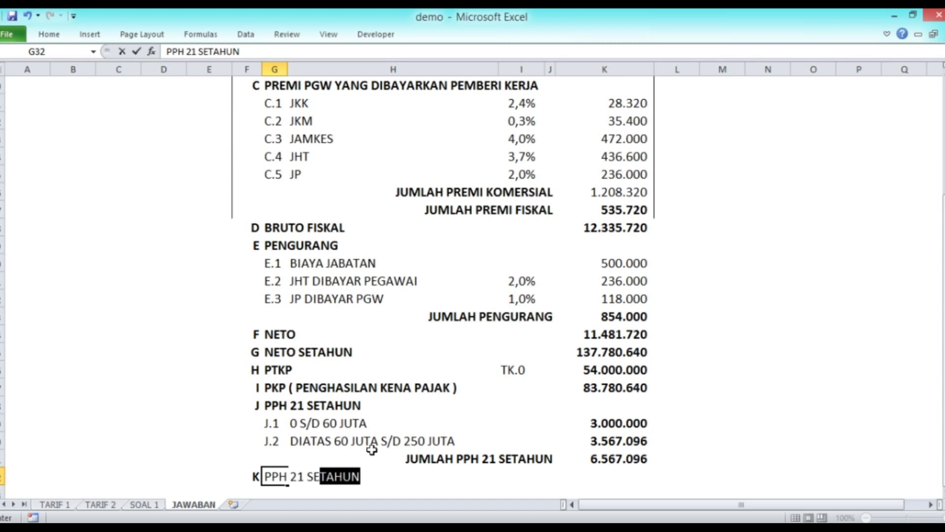
key(Return)
key(Up)
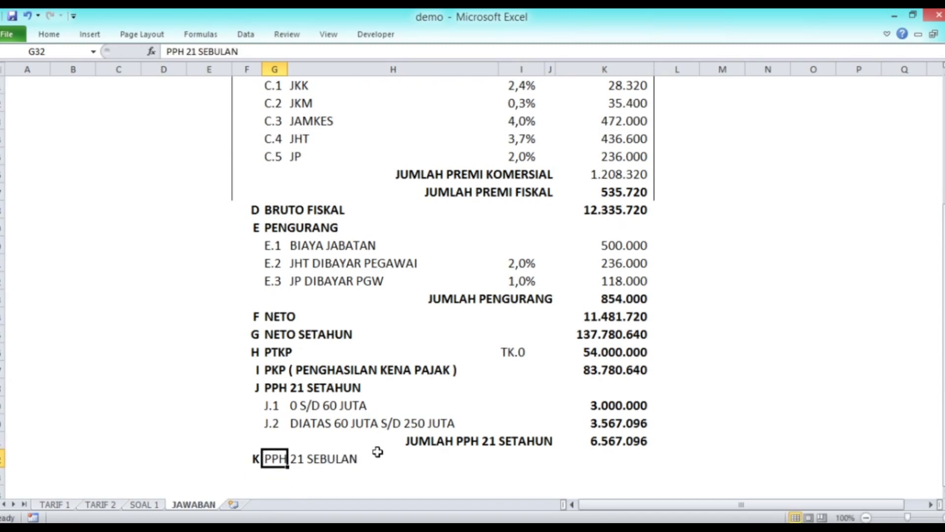
key(ctrl+b)
Calculate the monthly tax in K32 with =K31/12 and make the amount bold
key(Right)
key(Right)
key(Right)
key(Right)
text(=)
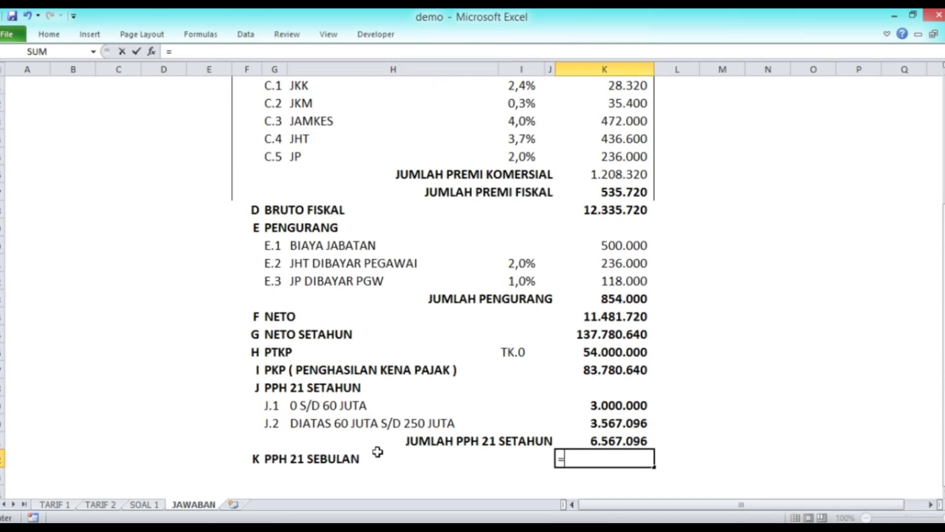
key(Up)
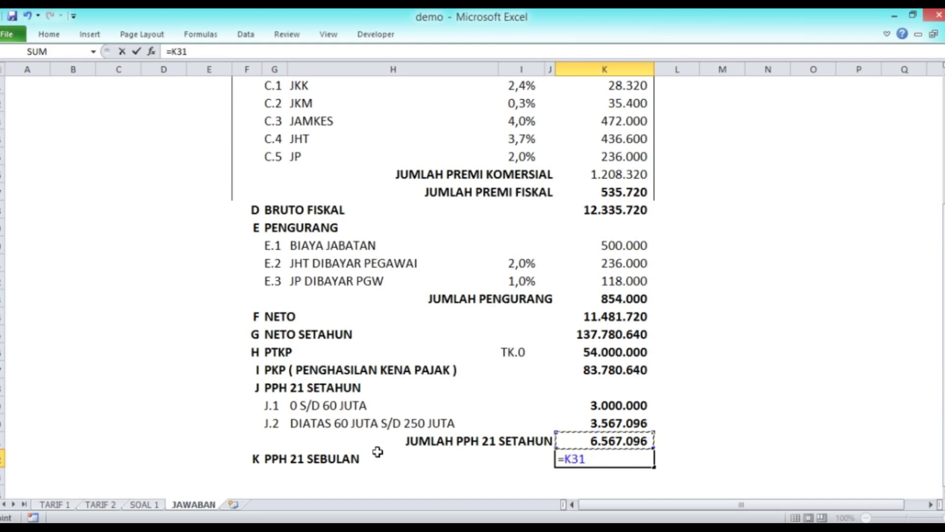
text(/12)
key(ctrl+Return)
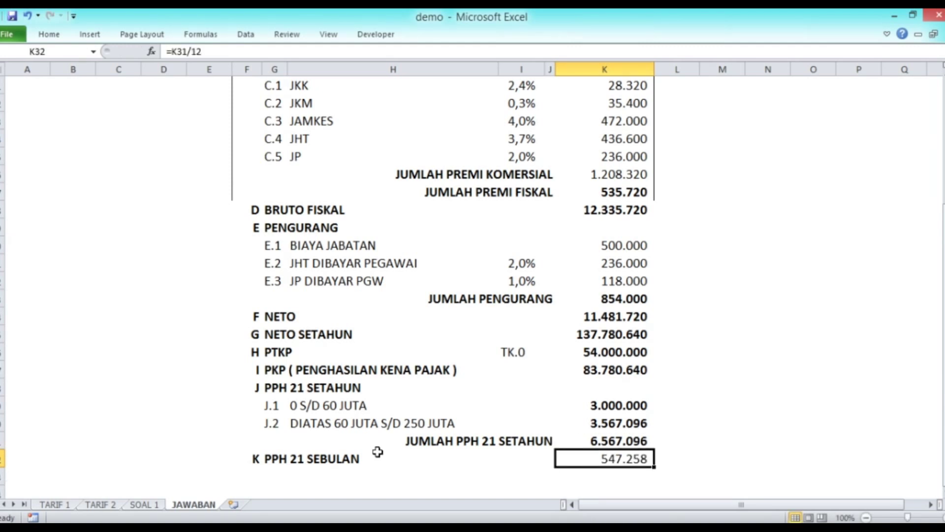
click(784, 401)
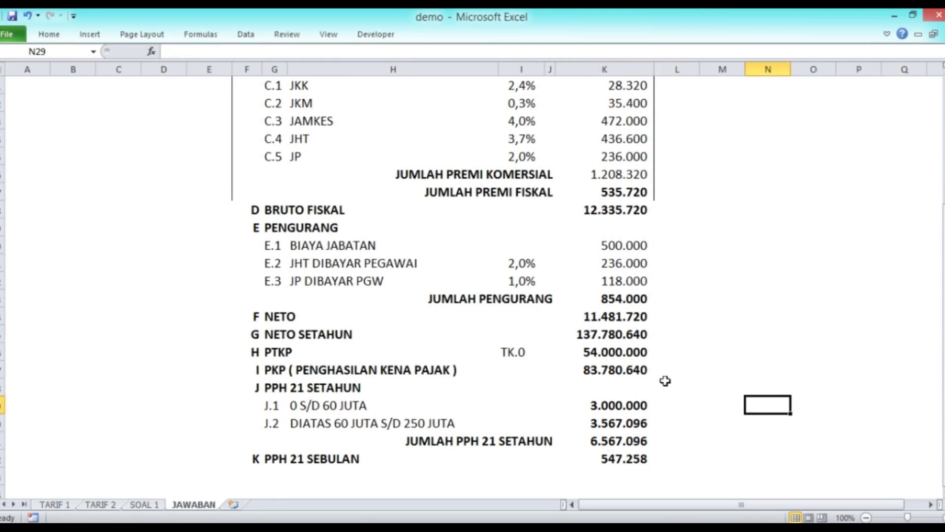
Give the monthly tax cell K32 a single-line top border and a double-line bottom border
scroll(660, 377, up, 3)
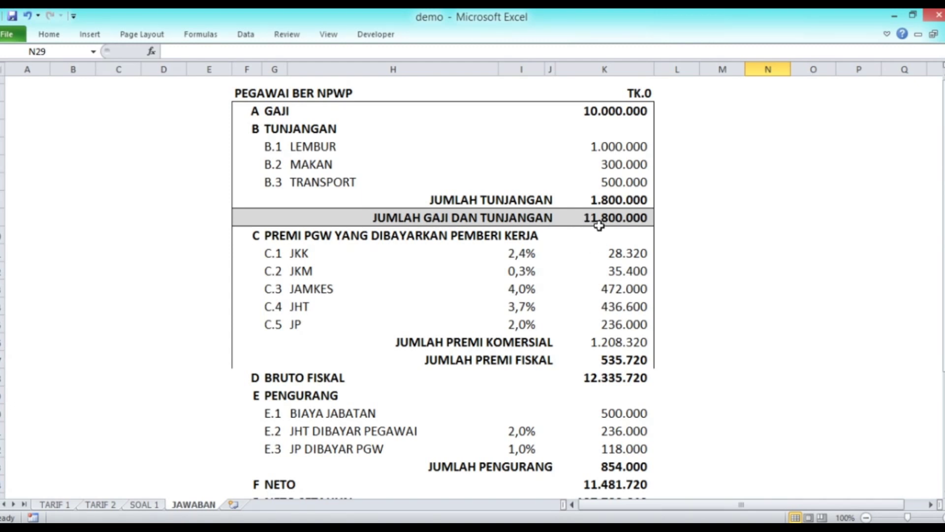
scroll(598, 226, down, 5)
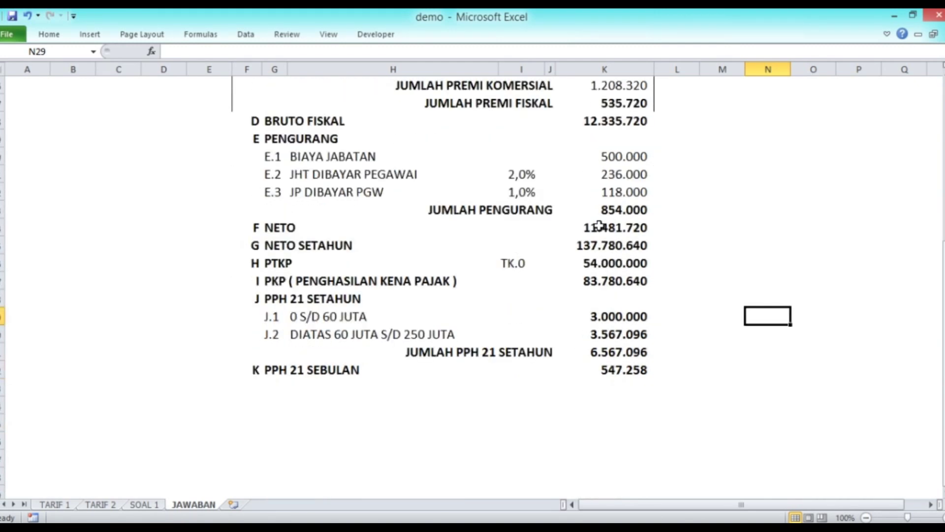
click(618, 373)
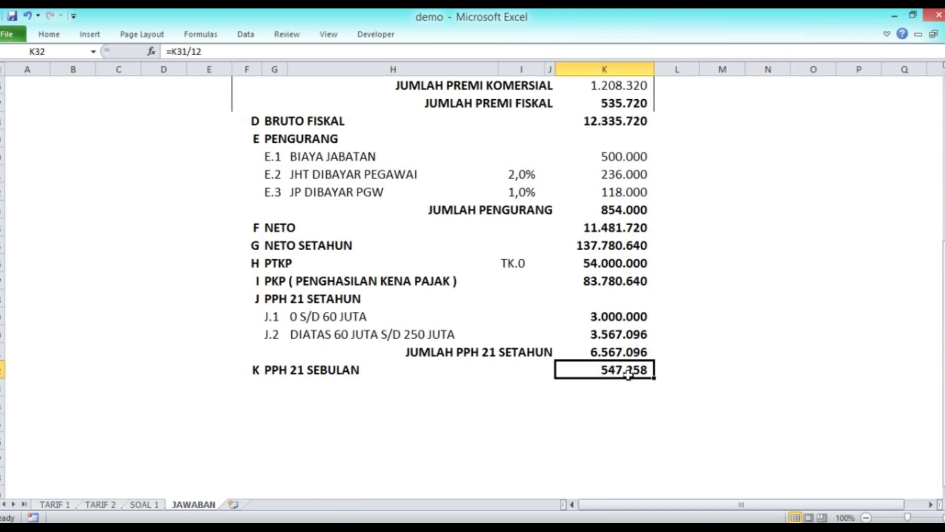
right_click(612, 373)
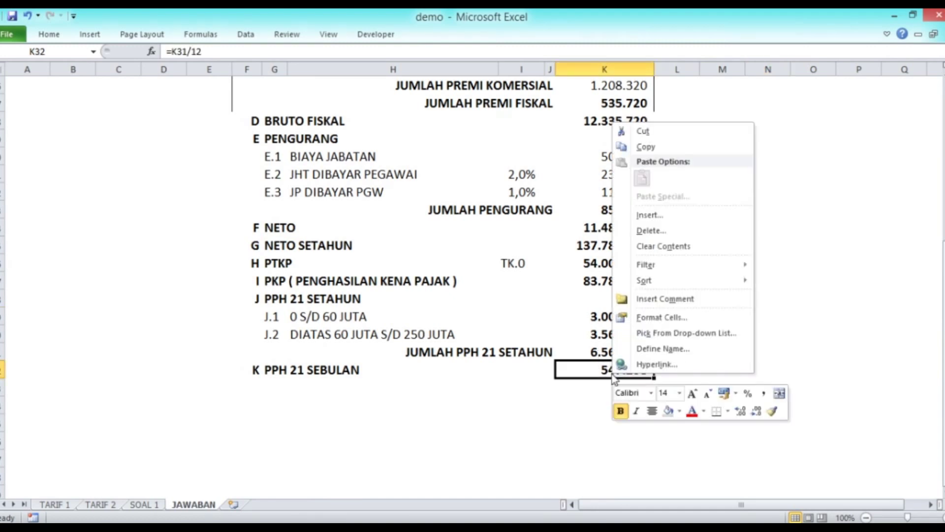
click(652, 321)
click(647, 279)
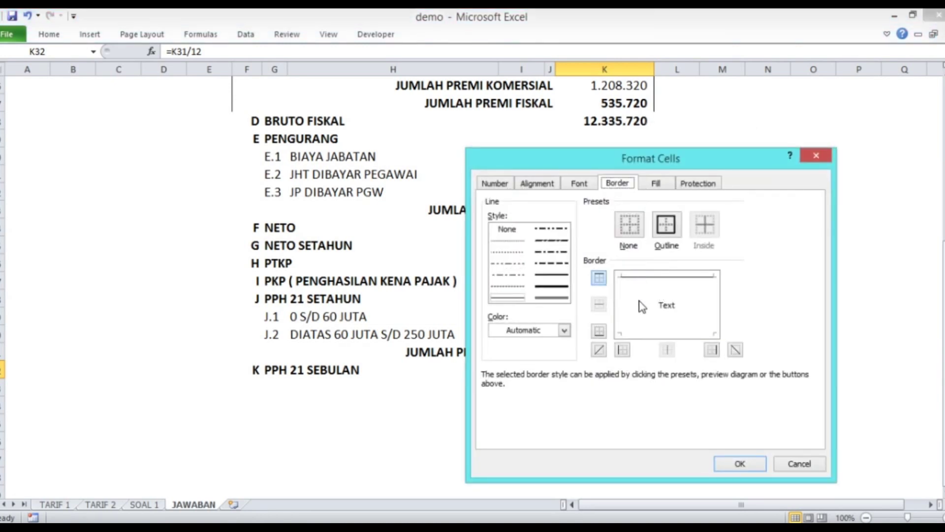
click(645, 336)
click(551, 297)
click(639, 335)
click(738, 463)
click(752, 339)
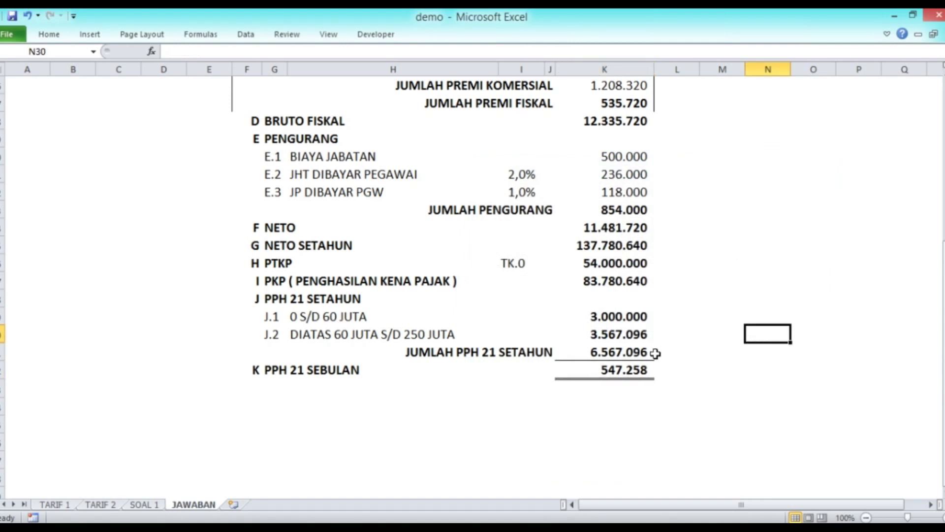
Apply thin left, right and bottom borders around F18:K33 to close the frame of the calculation
scroll(565, 310, up, 2)
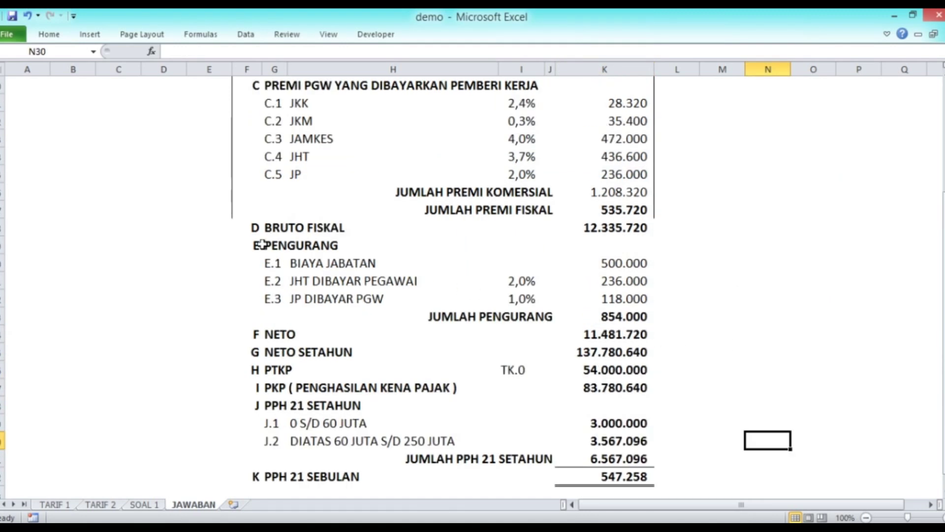
drag(239, 224, 644, 456)
right_click(521, 359)
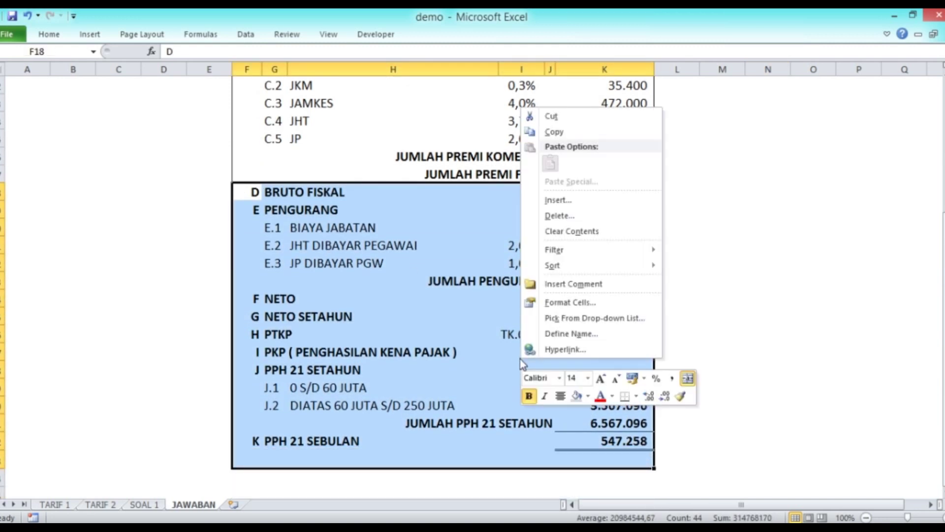
click(566, 302)
click(531, 298)
click(626, 306)
click(646, 449)
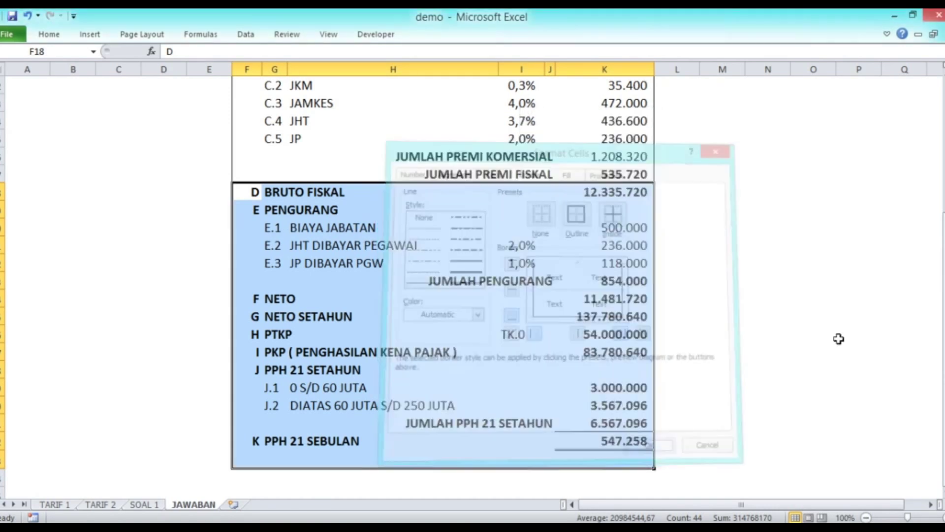
click(839, 336)
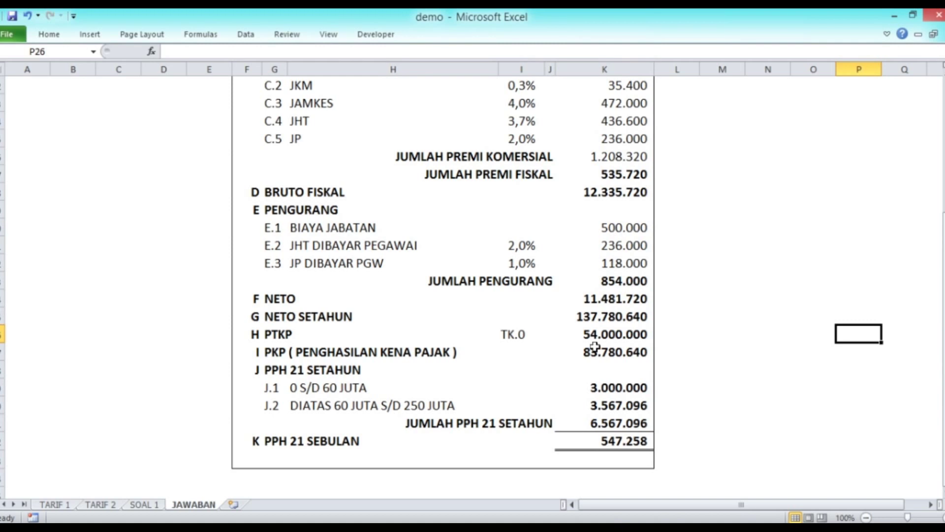
scroll(594, 346, up, 4)
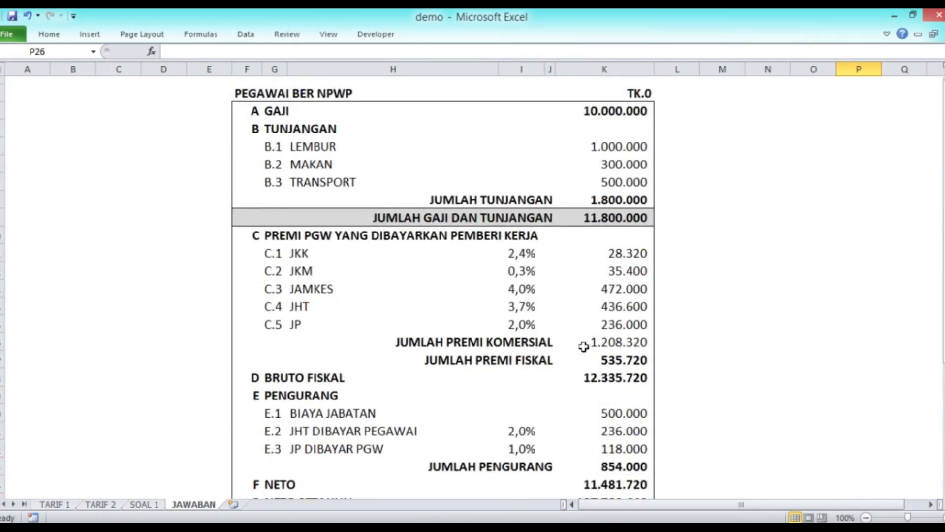
Switch to UU NO 7 TAHUN 2021.pdf in Adobe Reader and go to page 56
click(241, 529)
click(158, 52)
text(56)
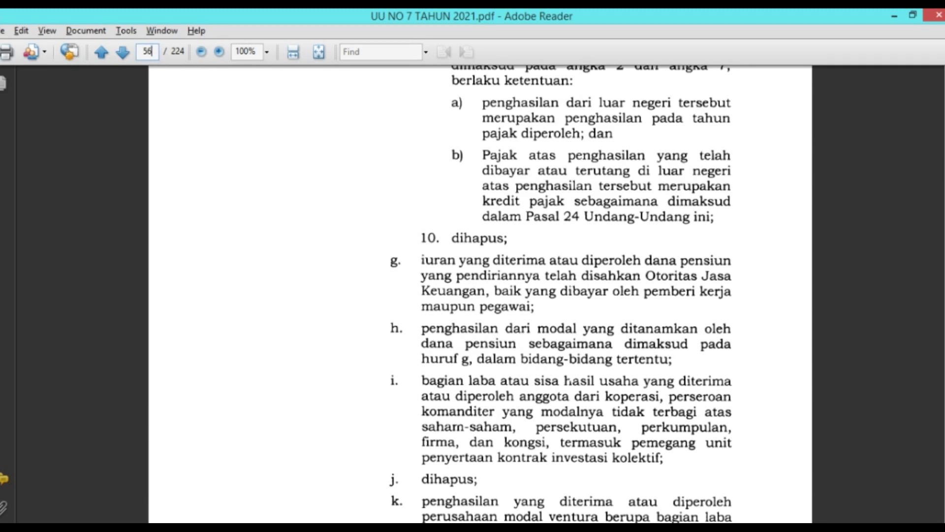
key(Return)
Examine the Pasal 17 table of taxable income brackets and tax rates, along with the provisions below it
scroll(580, 221, down, 5)
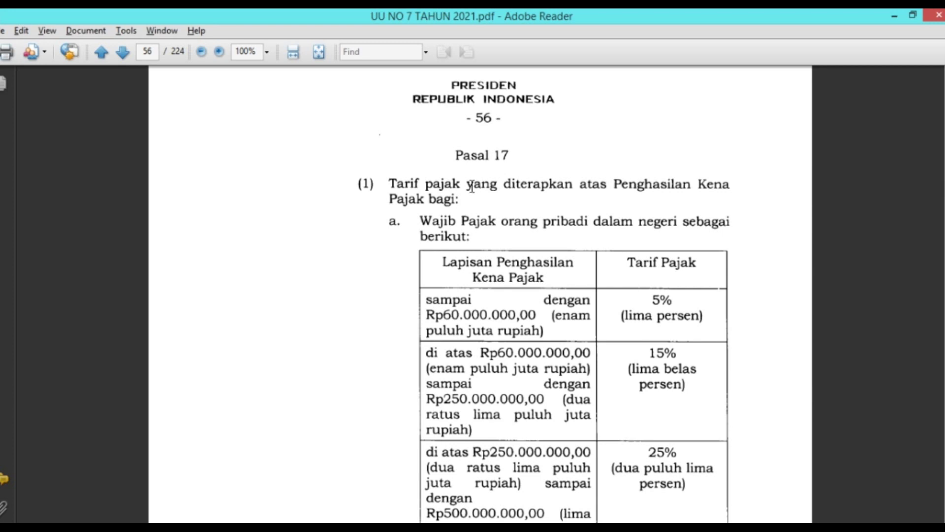
scroll(468, 175, down, 3)
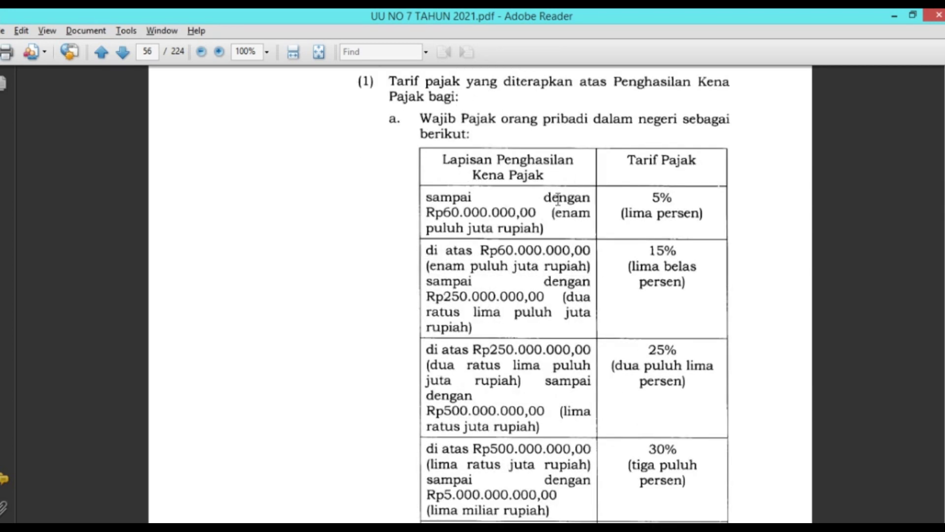
scroll(544, 197, down, 1)
scroll(544, 196, down, 4)
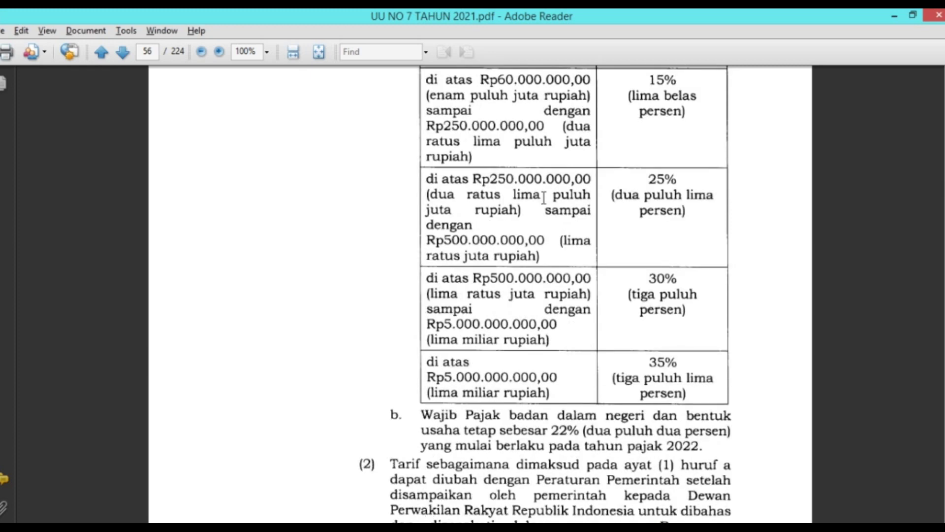
scroll(544, 197, down, 4)
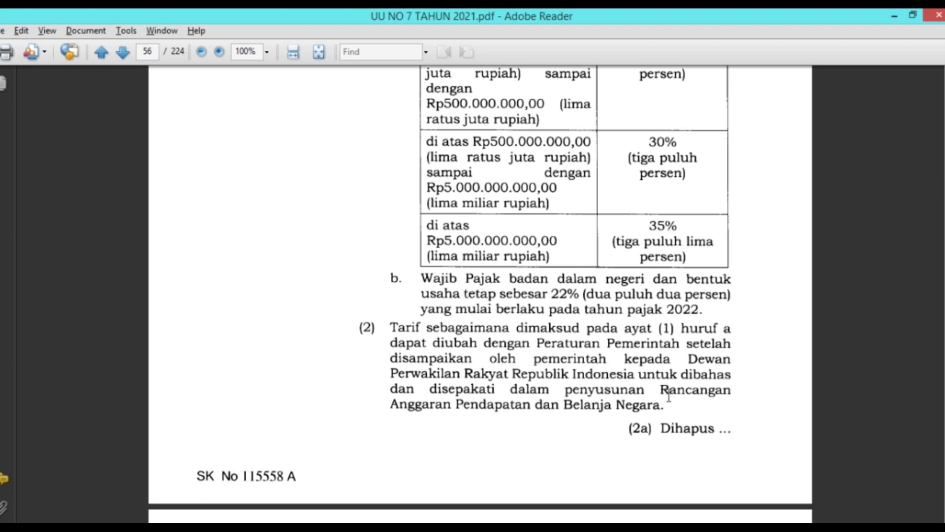
scroll(665, 387, up, 1)
scroll(662, 384, up, 6)
scroll(523, 285, up, 1)
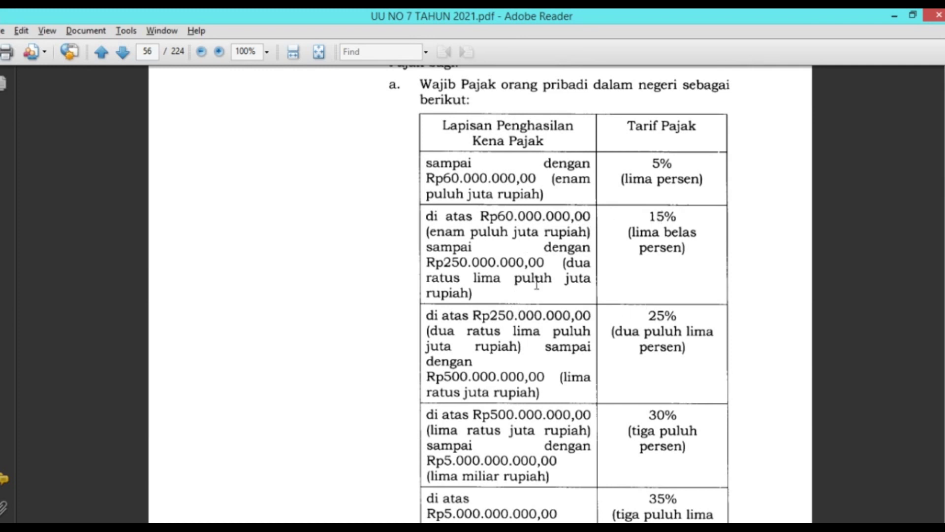
scroll(601, 257, down, 4)
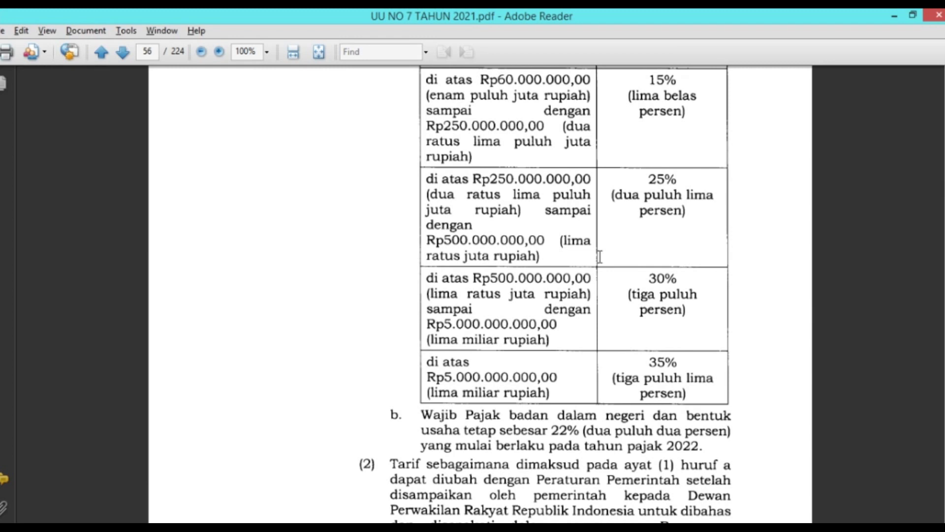
scroll(600, 256, down, 1)
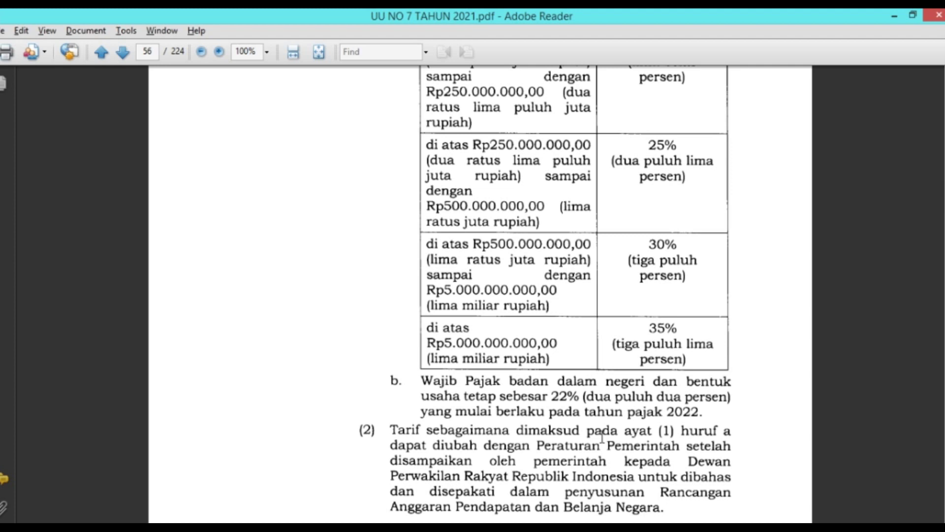
scroll(602, 416, up, 5)
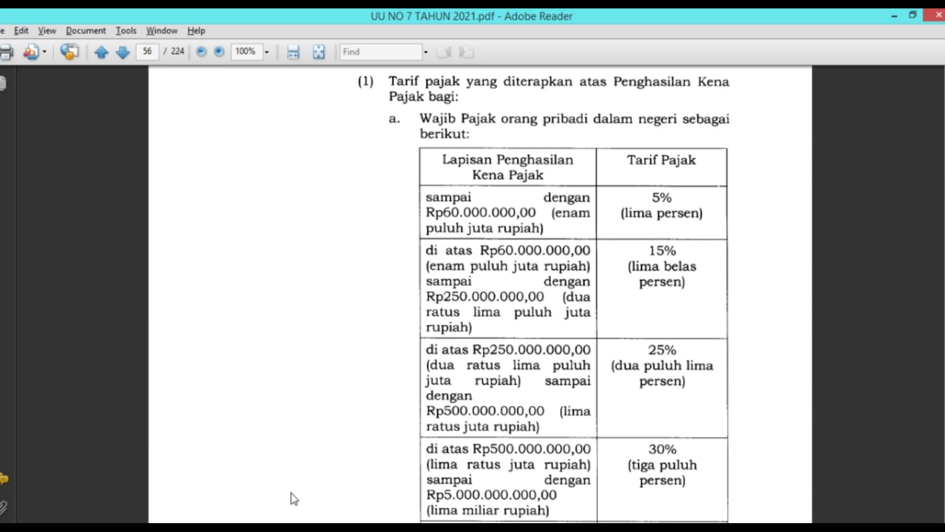
Switch back to the demo workbook in Excel and review the whole PPH 21 calculation on the JAWABAN sheet
click(295, 529)
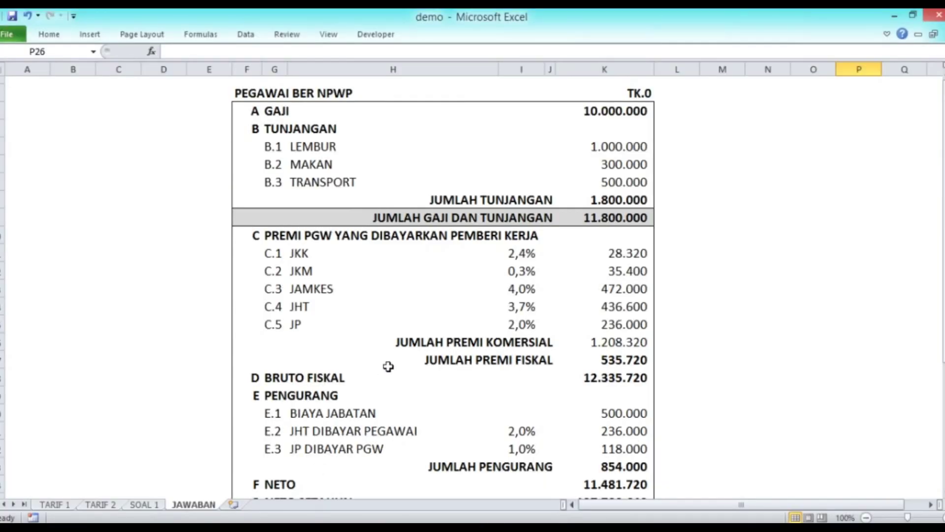
scroll(418, 318, down, 5)
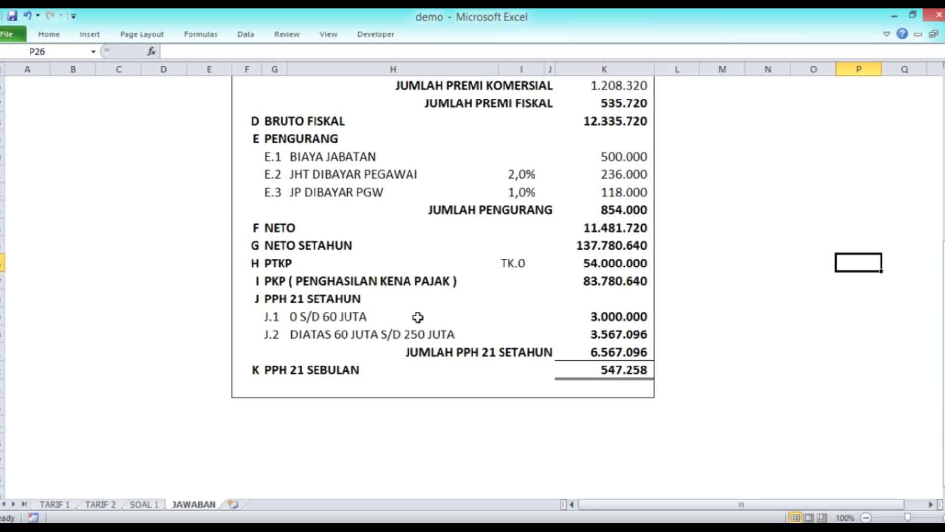
scroll(449, 309, up, 5)
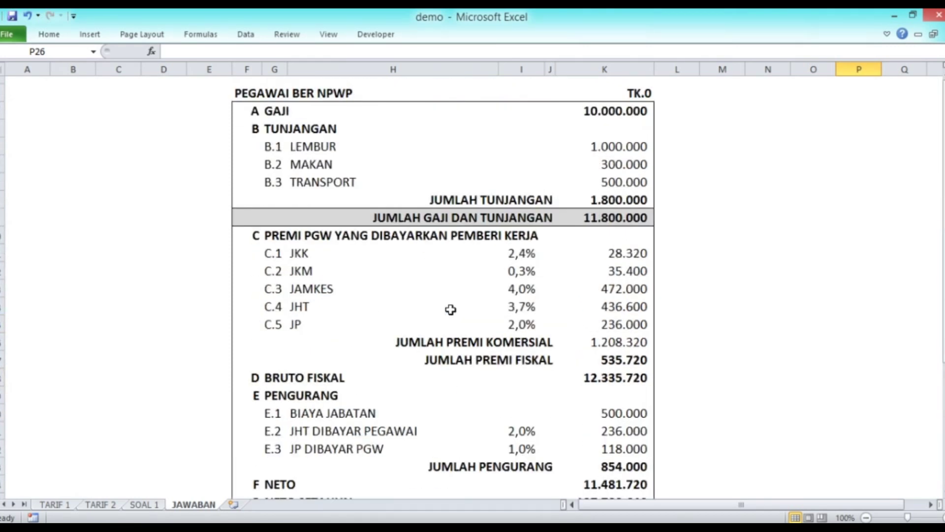
scroll(450, 309, down, 6)
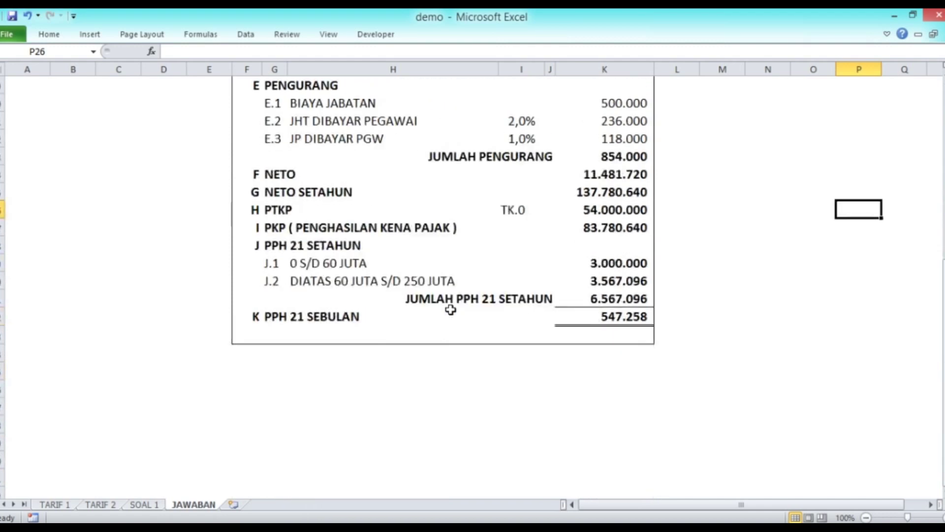
scroll(451, 309, up, 6)
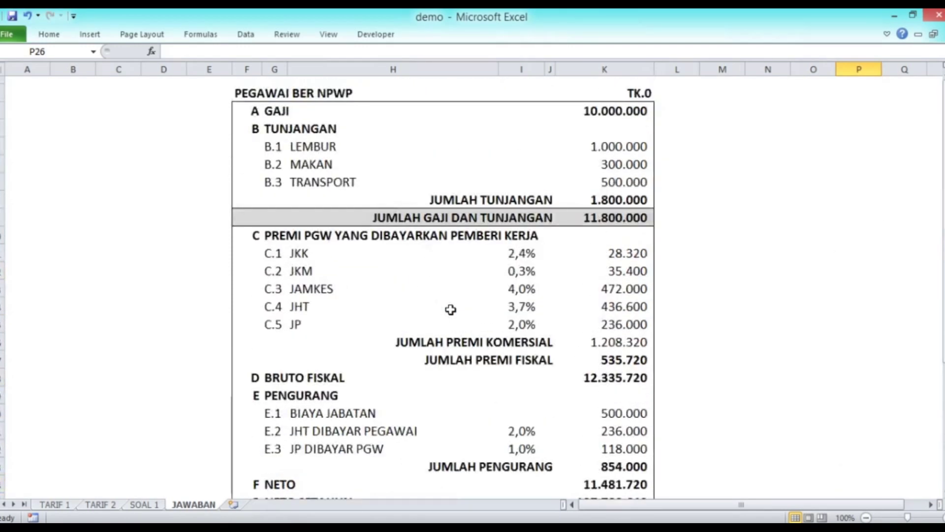